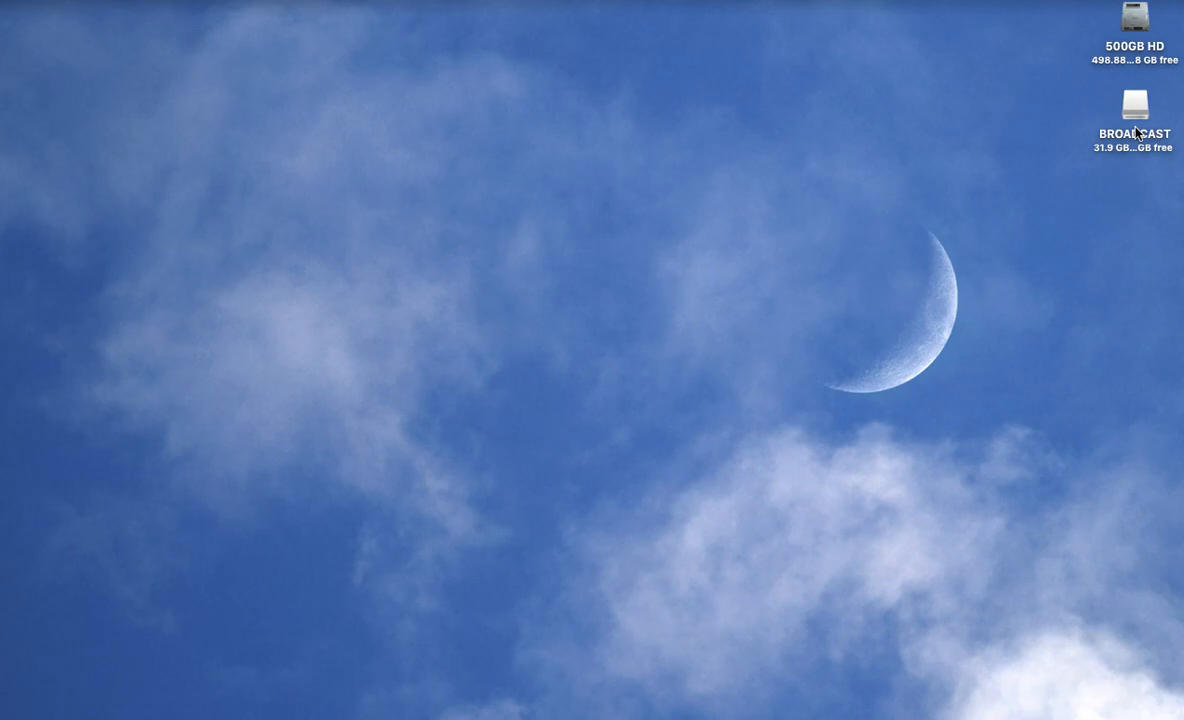
Open the BROADCAST drive, enlarge its window to show both folders and slightly reduce the icon size.
double_click(1135, 105)
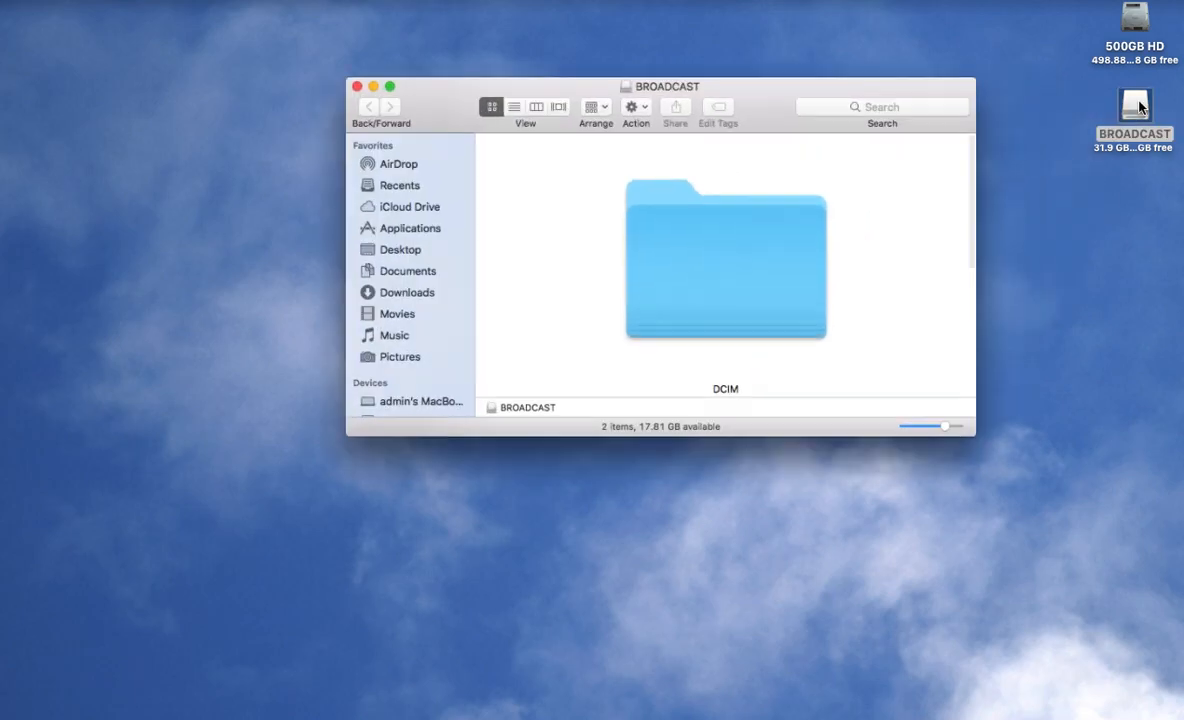
drag(711, 124, 540, 36)
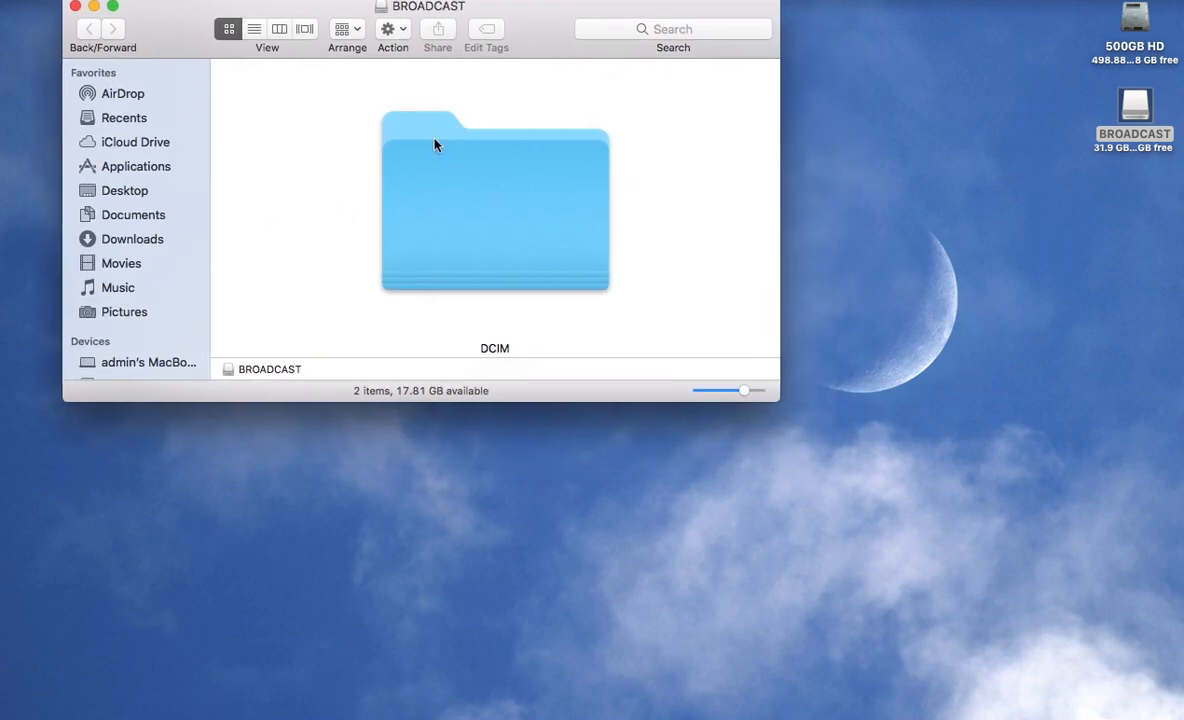
drag(774, 399, 963, 532)
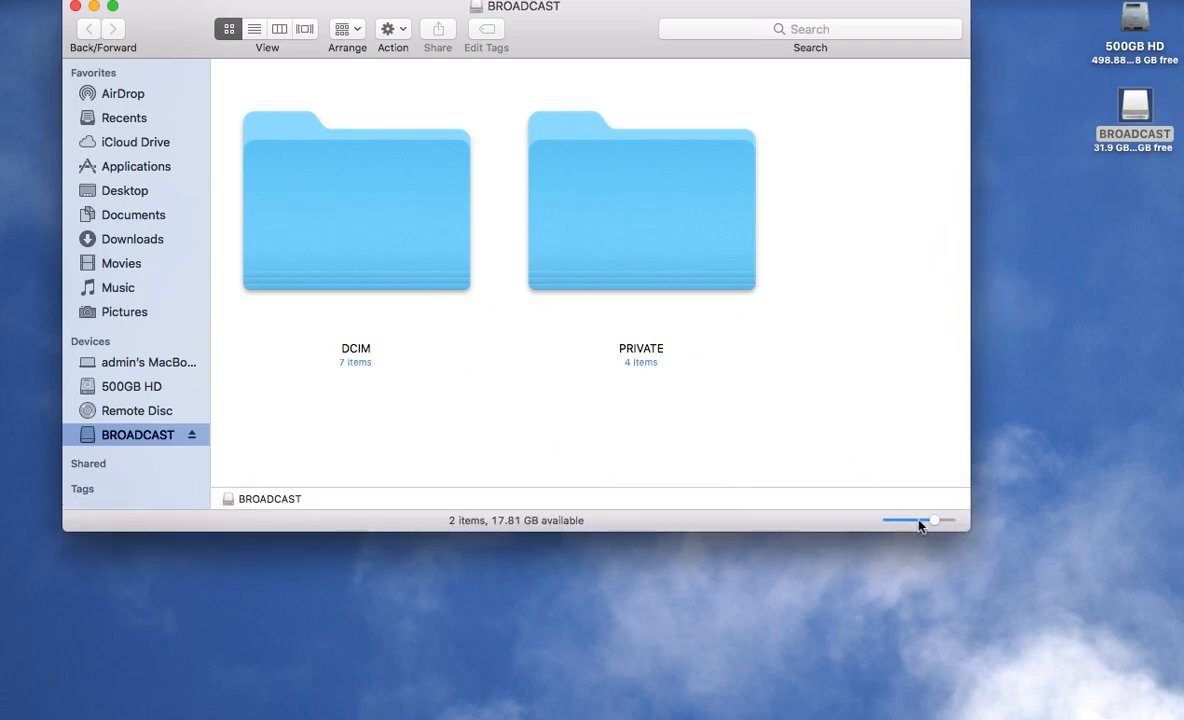
mouse_move(936, 521)
mouse_down()
mouse_move(915, 521)
mouse_move(932, 522)
mouse_up()
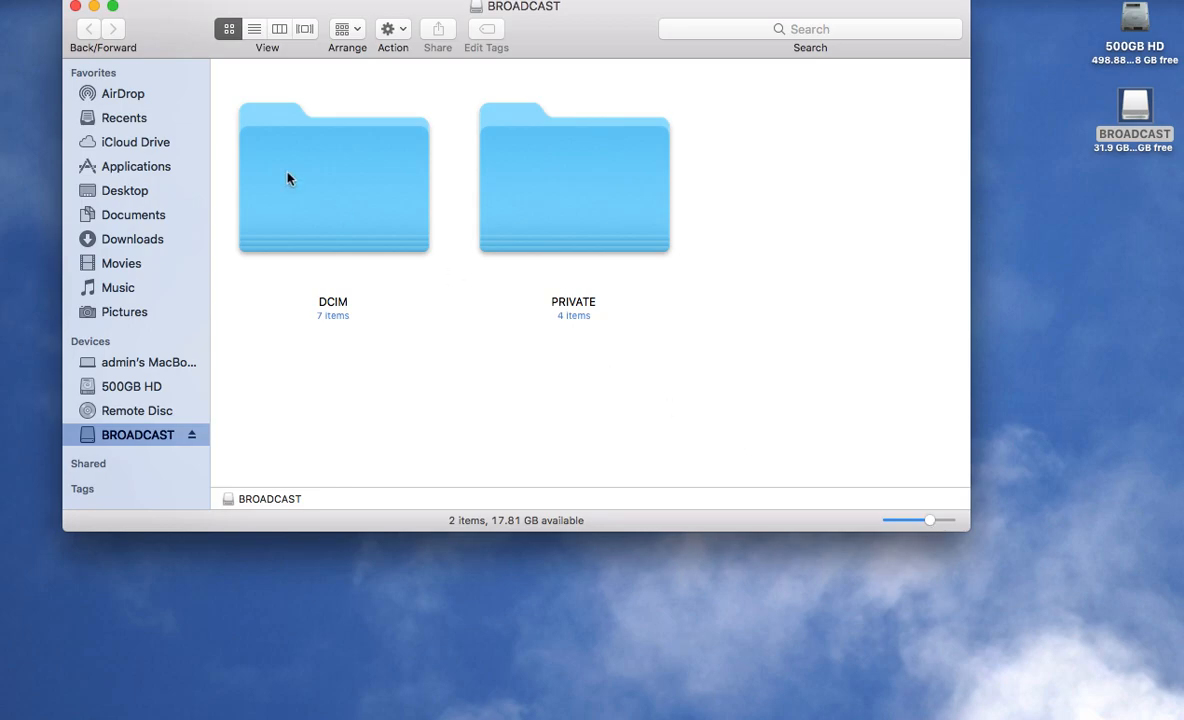
Look through the contents of the PRIVATE folder on the BROADCAST drive and return to the drive's root.
click(335, 308)
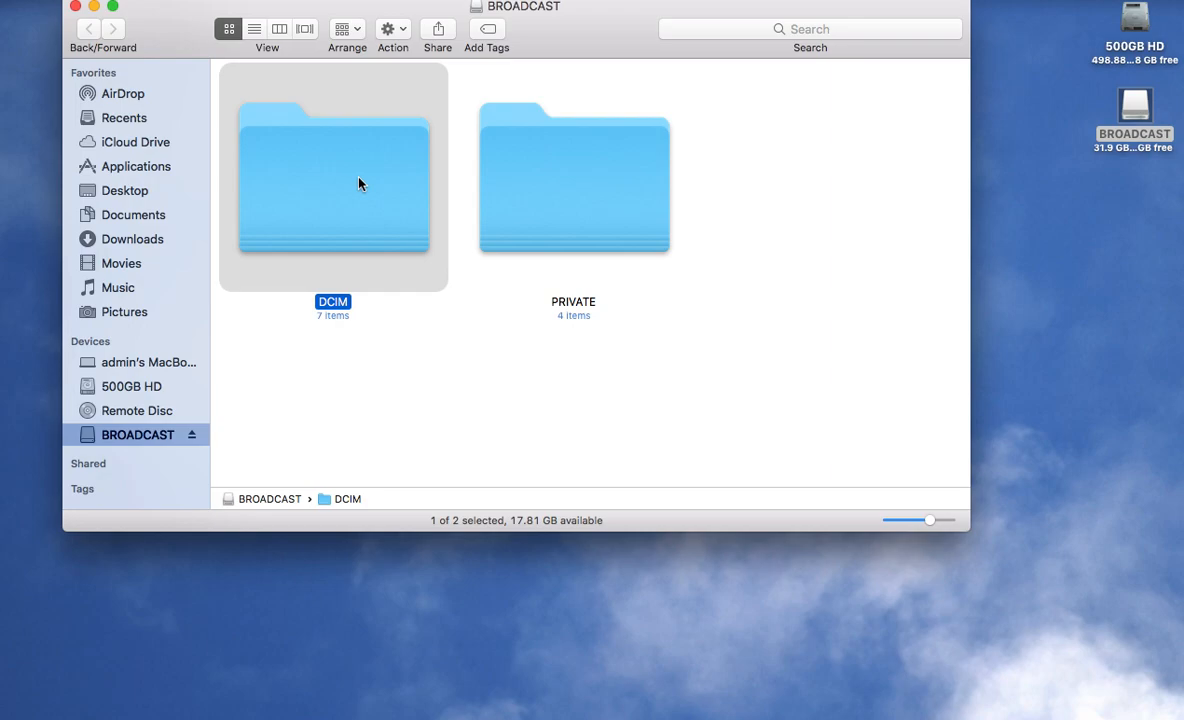
click(575, 238)
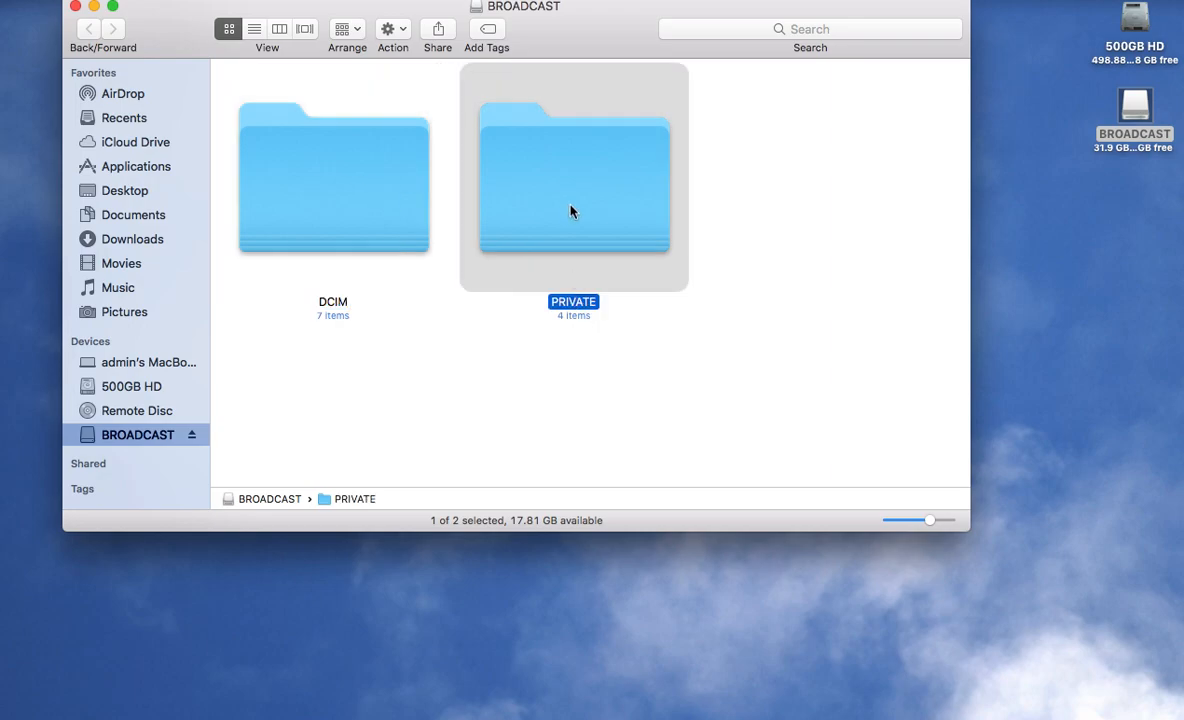
double_click(571, 211)
scroll(575, 106, down, 5)
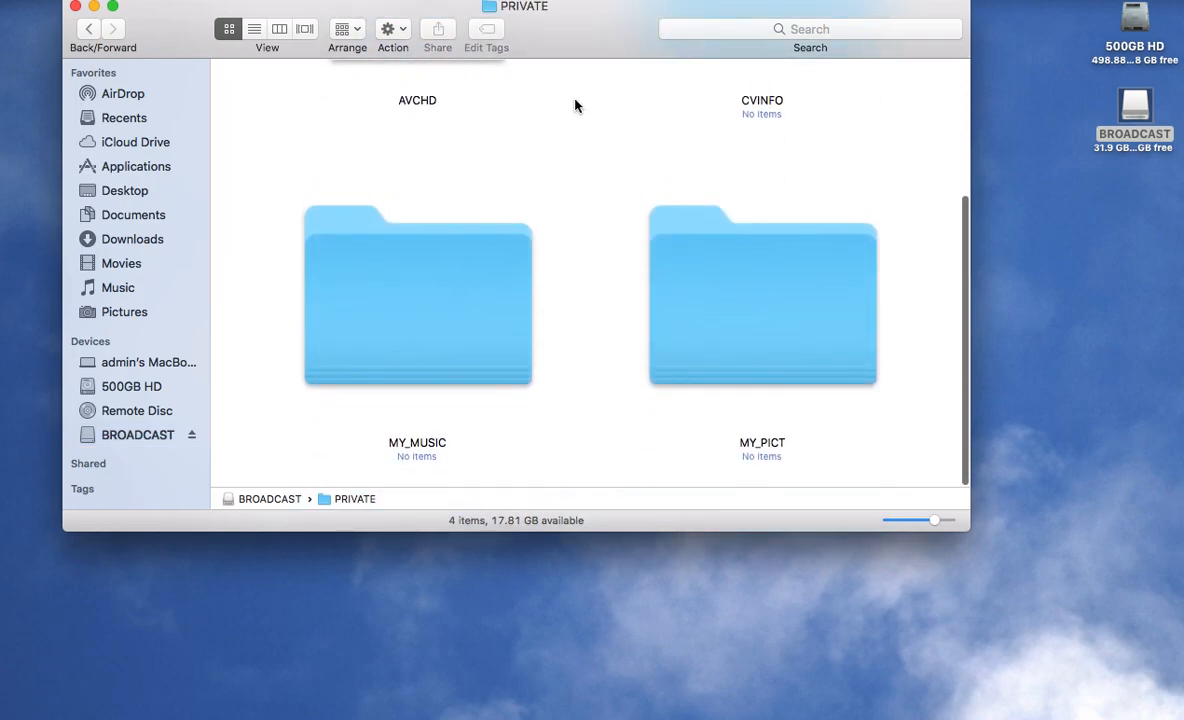
scroll(575, 106, up, 5)
click(87, 29)
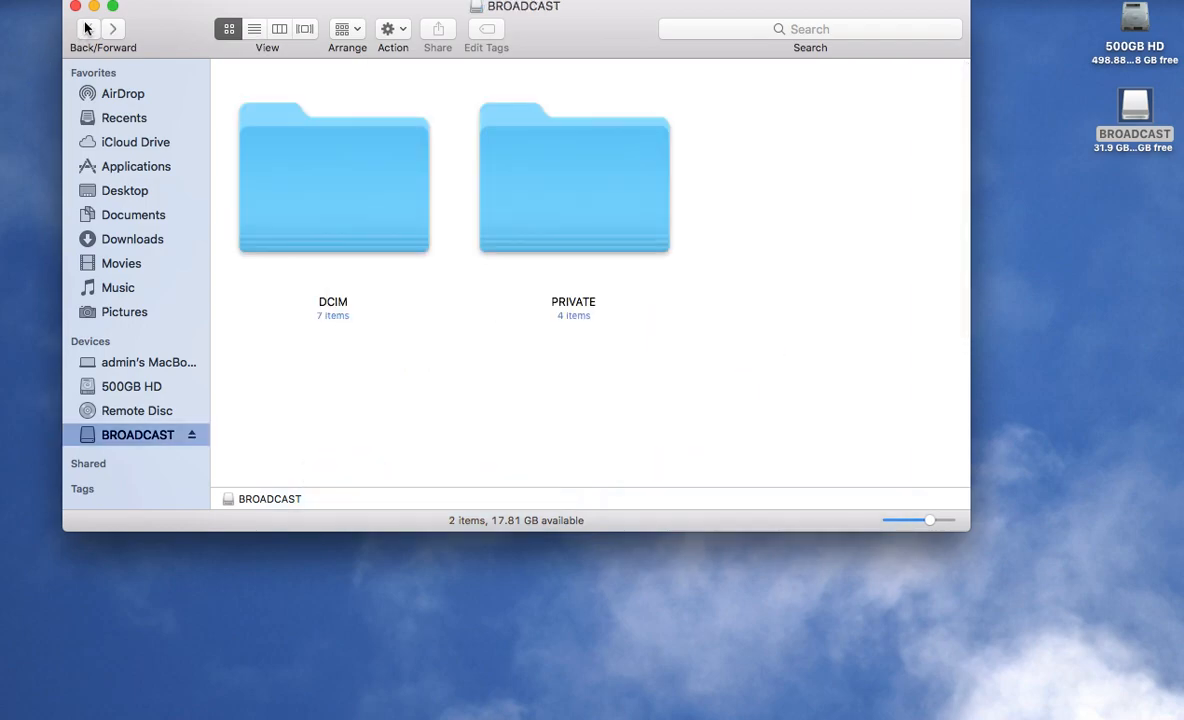
Open the DCIM folder on the BROADCAST drive and enlarge its window to show all the subfolders.
drag(595, 40, 595, 60)
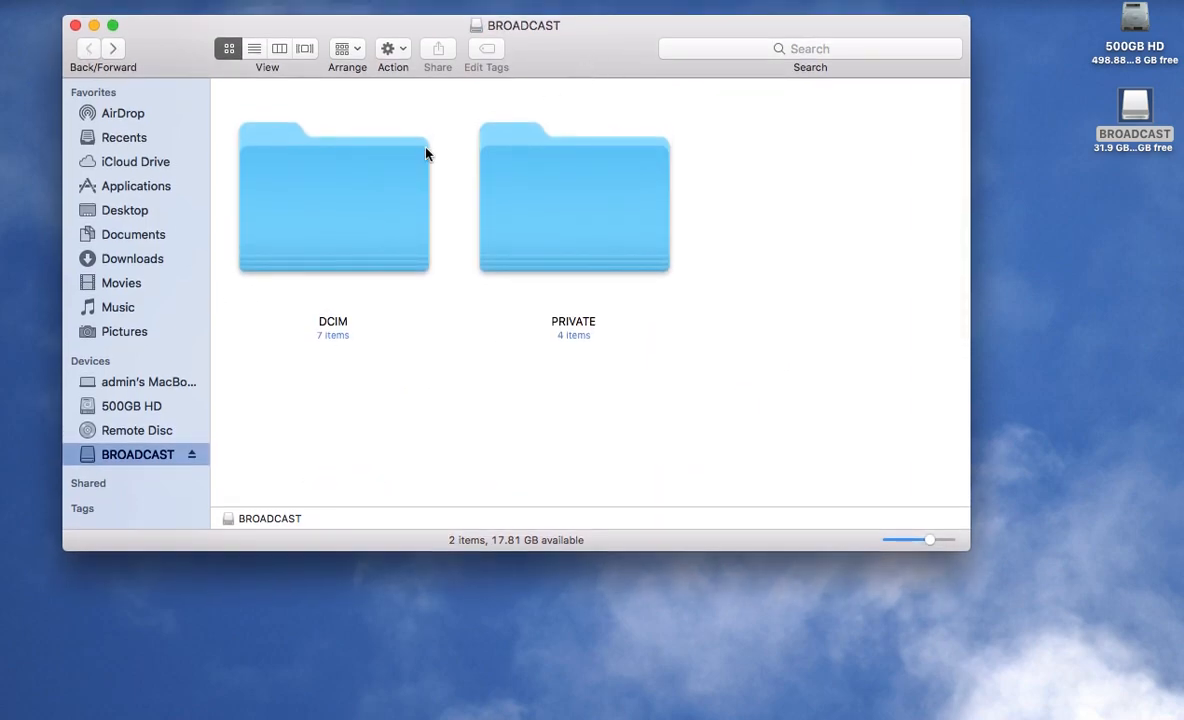
double_click(353, 195)
drag(928, 542, 1061, 647)
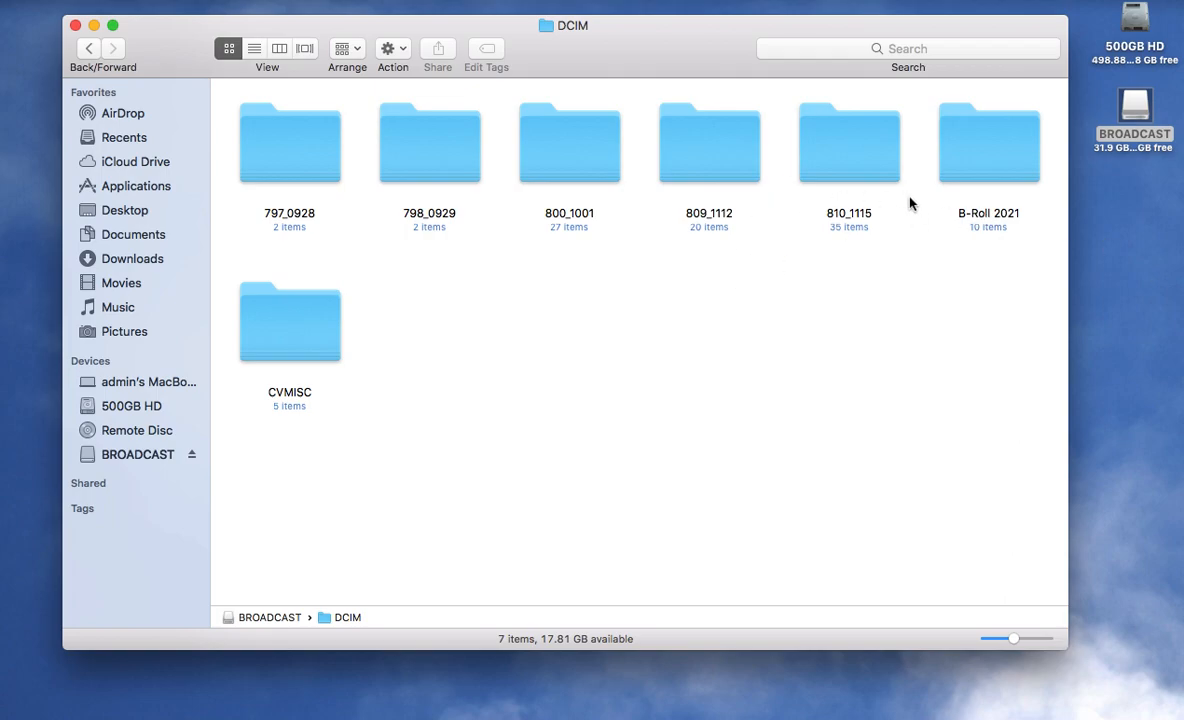
Browse the video clips in the 810_1115 folder and return to the DCIM folder.
click(842, 218)
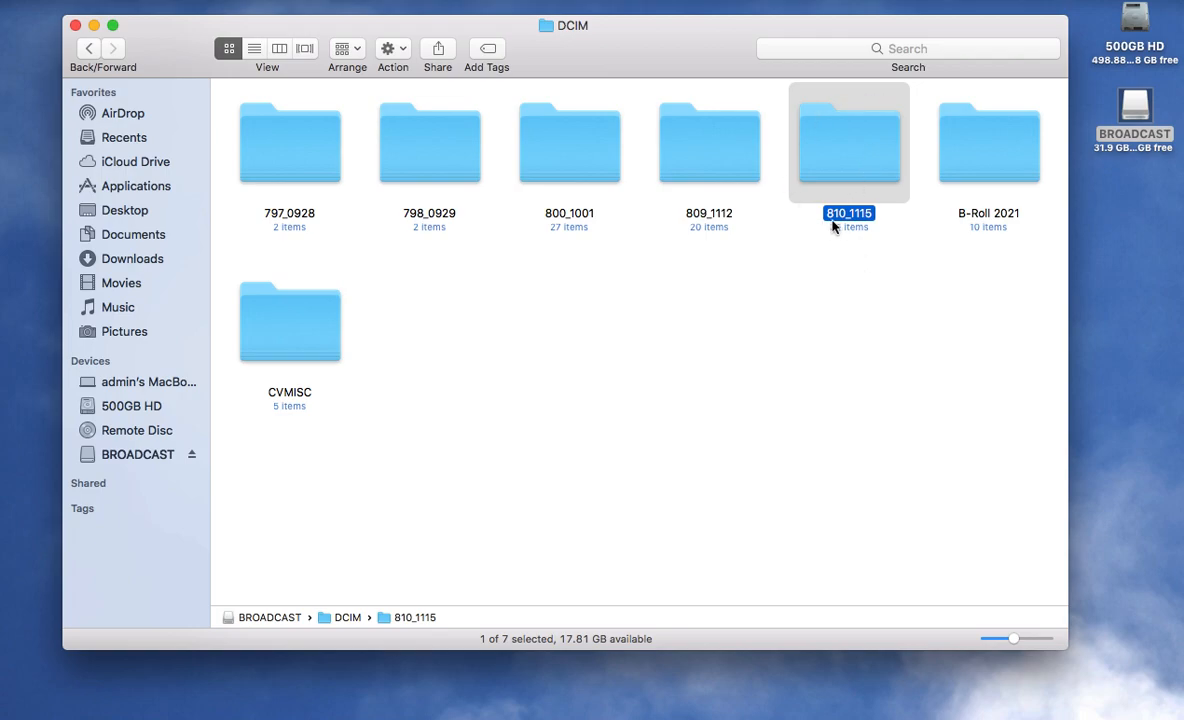
click(722, 216)
click(584, 214)
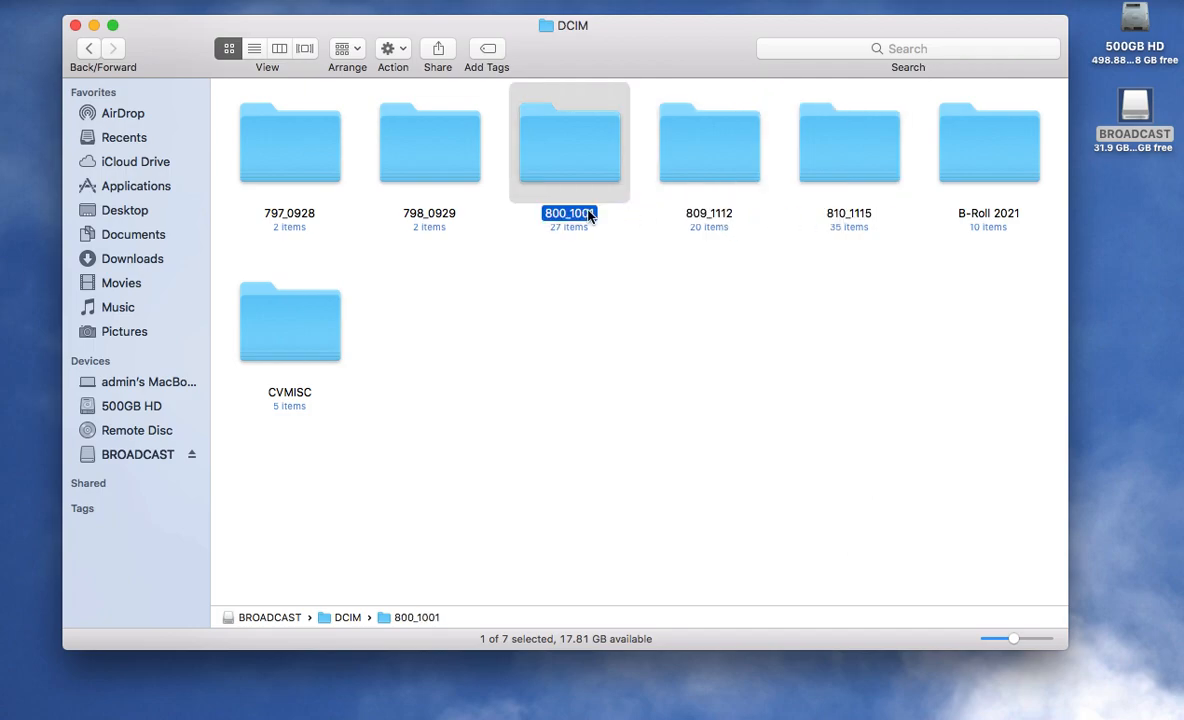
click(848, 157)
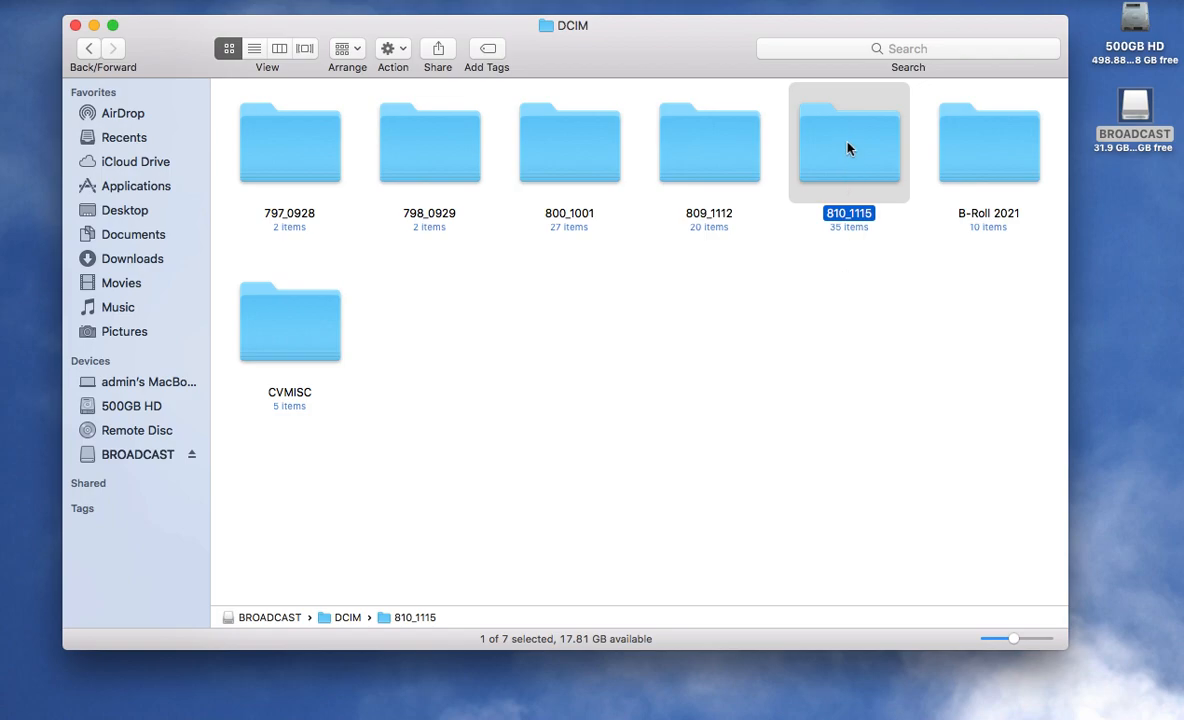
double_click(847, 158)
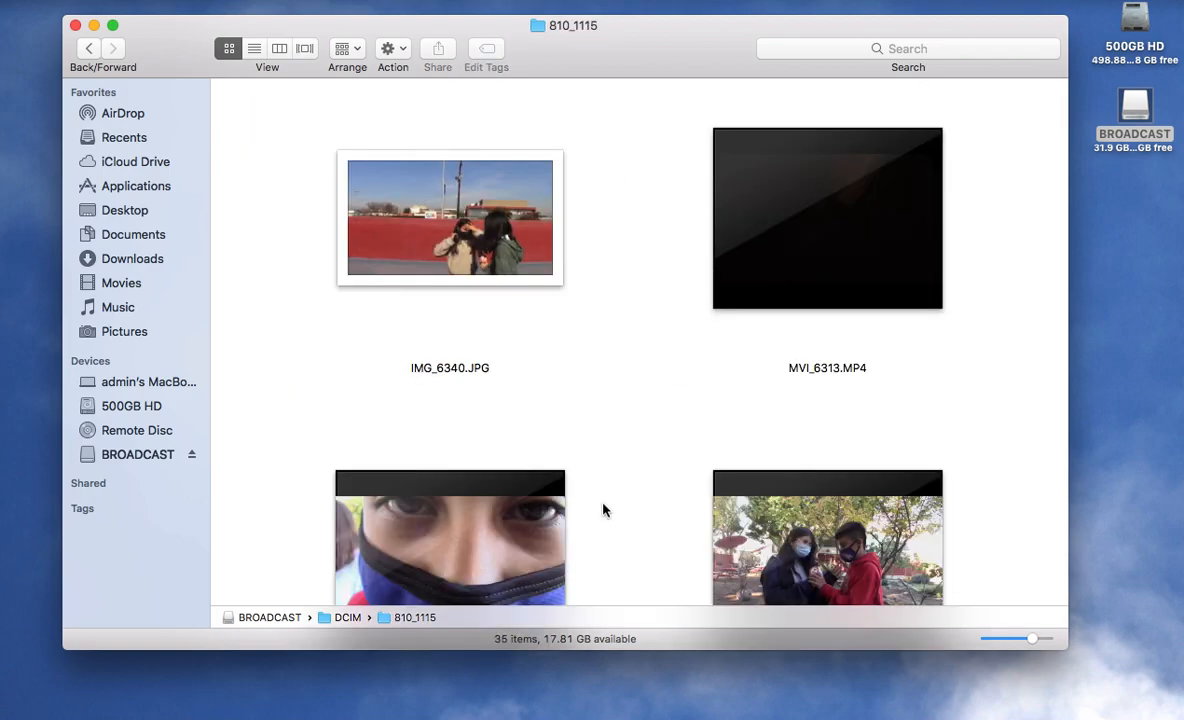
scroll(597, 548, down, 15)
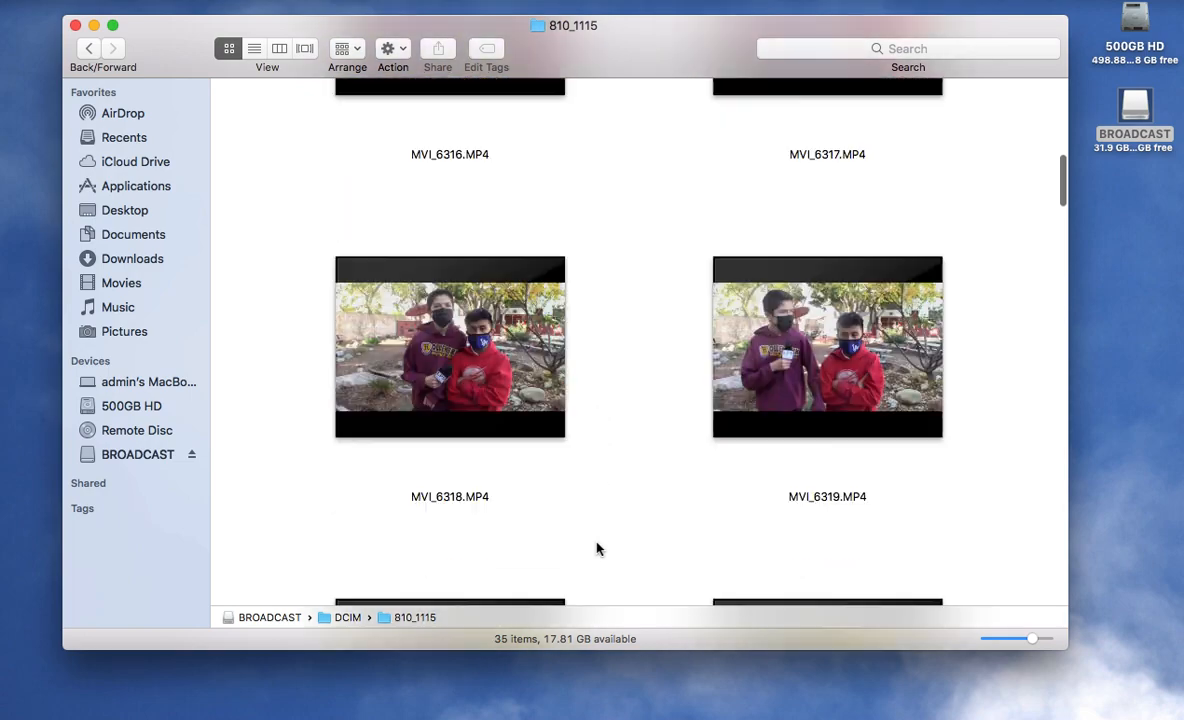
scroll(597, 548, down, 20)
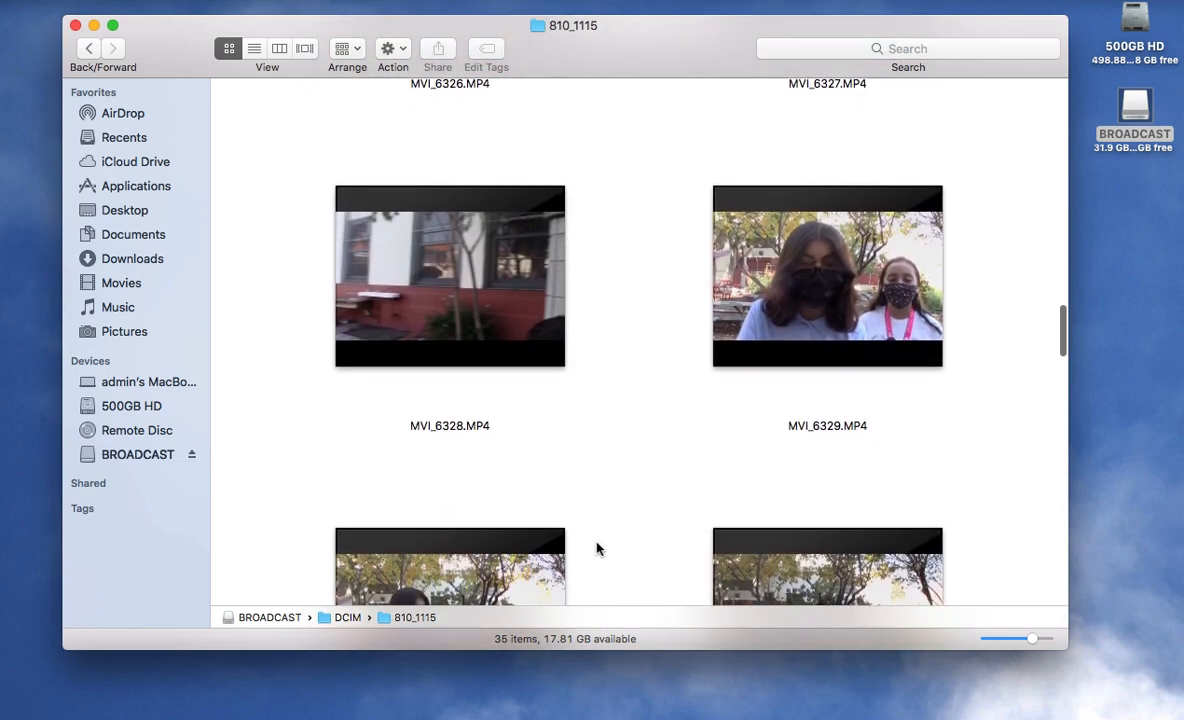
click(88, 48)
Open the 809_1112 folder and shrink its thumbnails to look over the video clips.
double_click(703, 132)
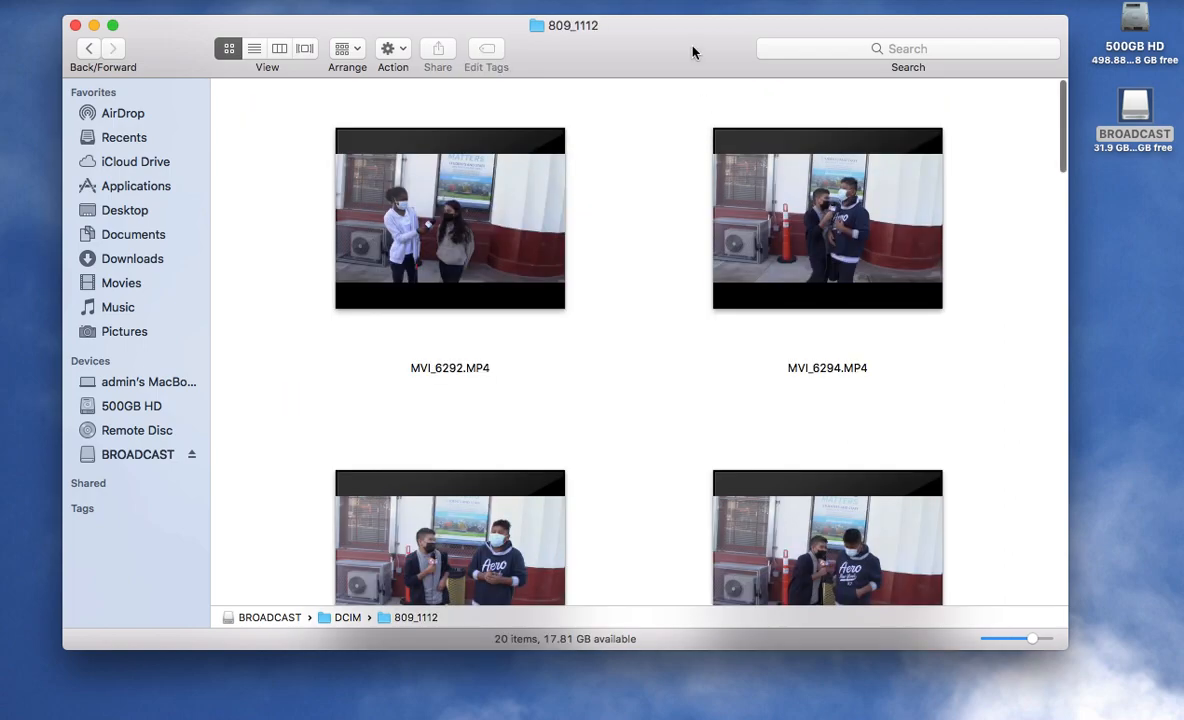
drag(688, 48, 621, 28)
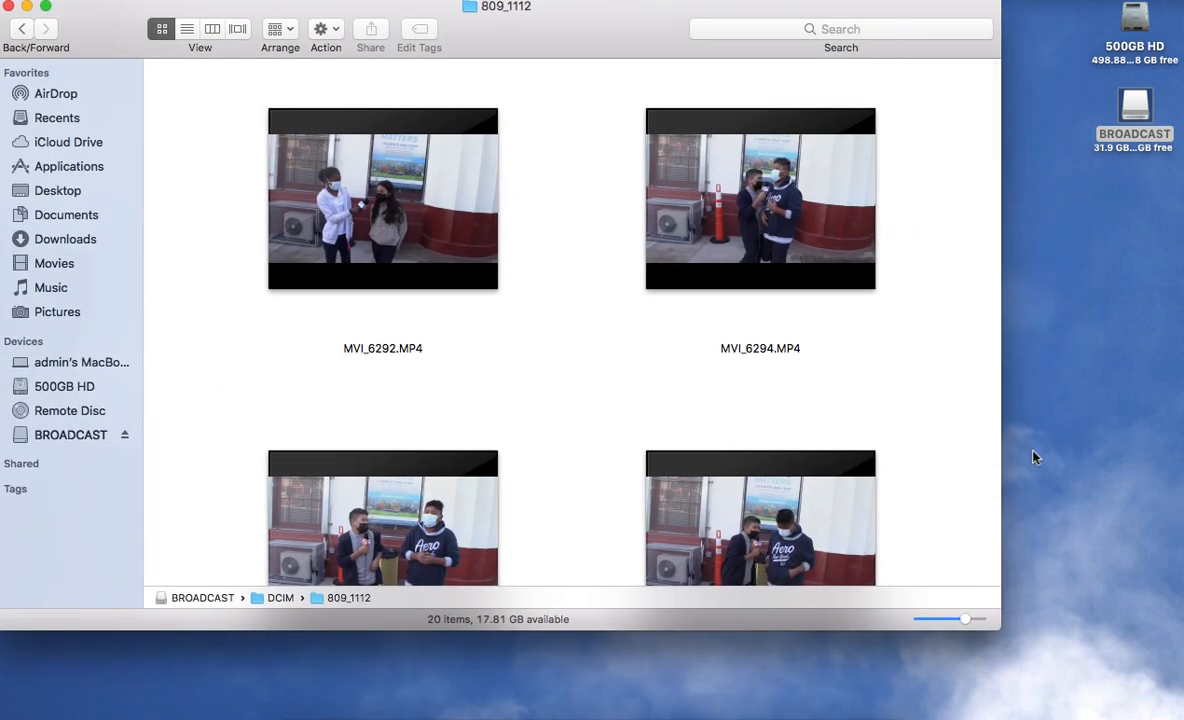
click(949, 619)
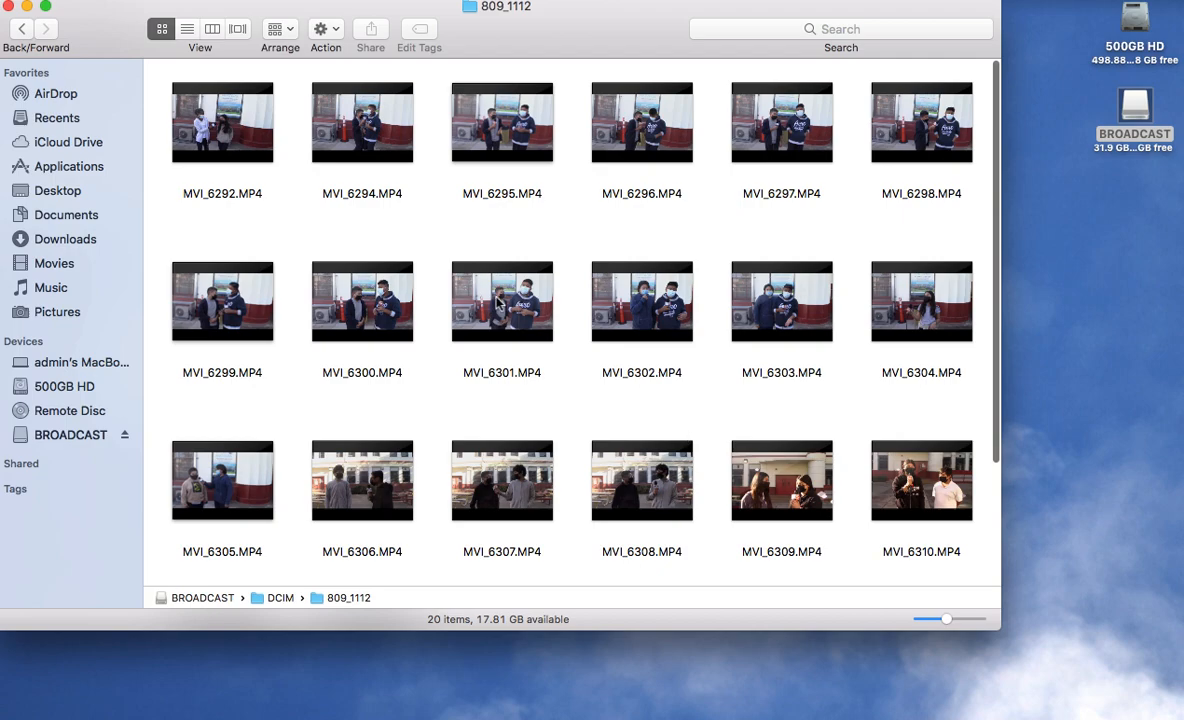
scroll(578, 483, down, 5)
scroll(578, 483, up, 5)
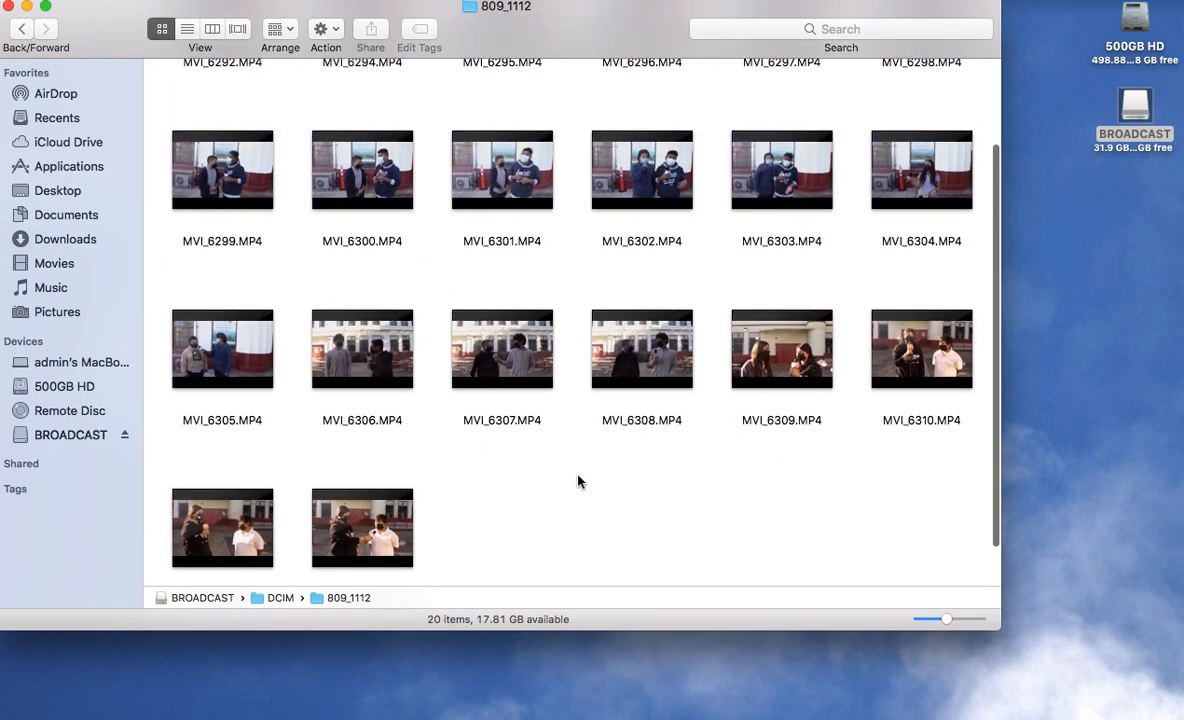
scroll(578, 483, down, 5)
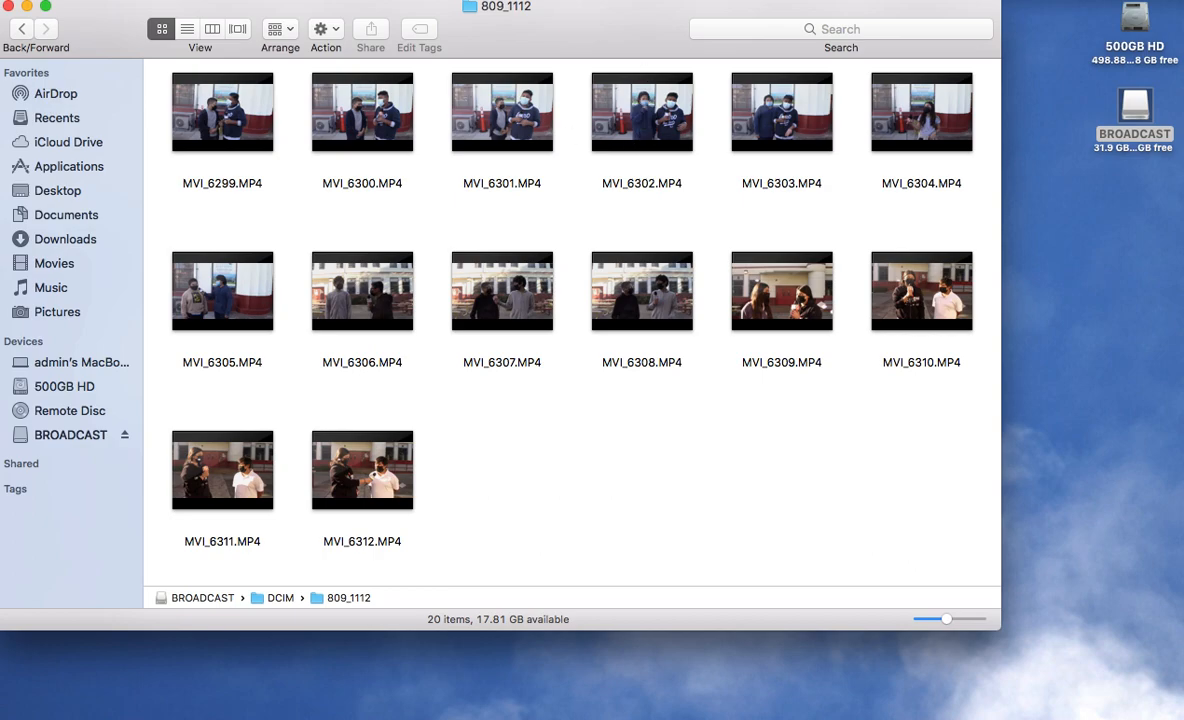
Create a new folder on the desktop named "Period 6".
drag(525, 38, 525, 101)
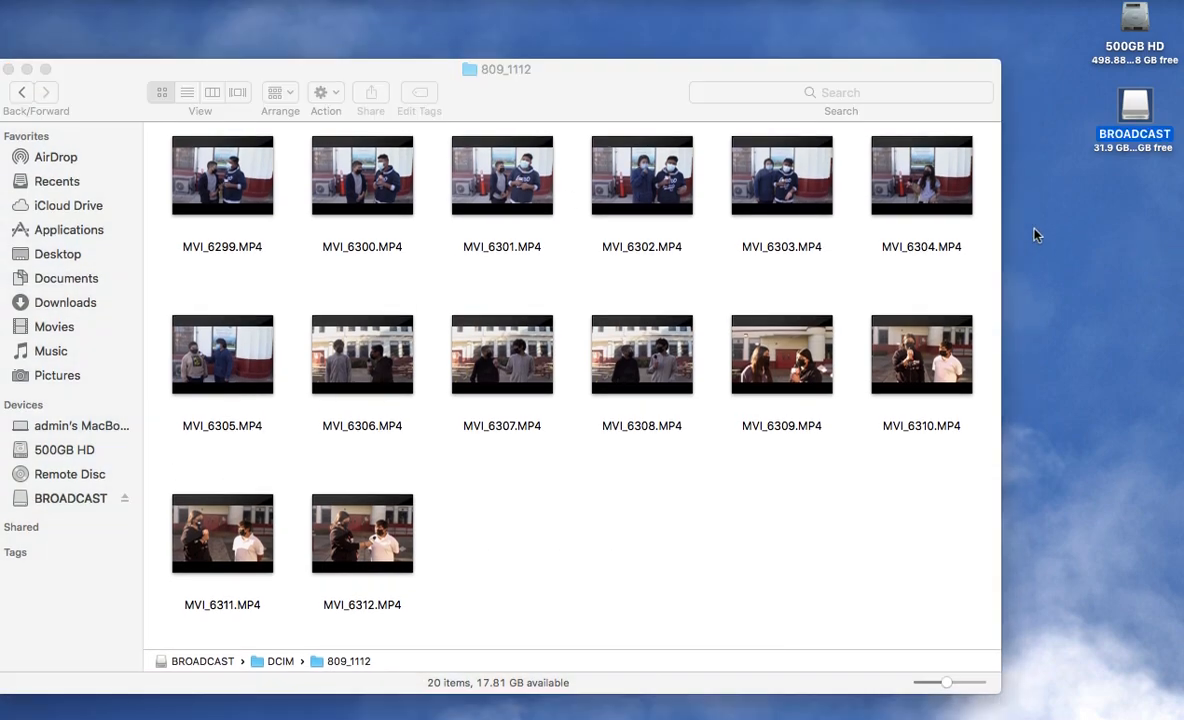
right_click(1035, 234)
click(987, 240)
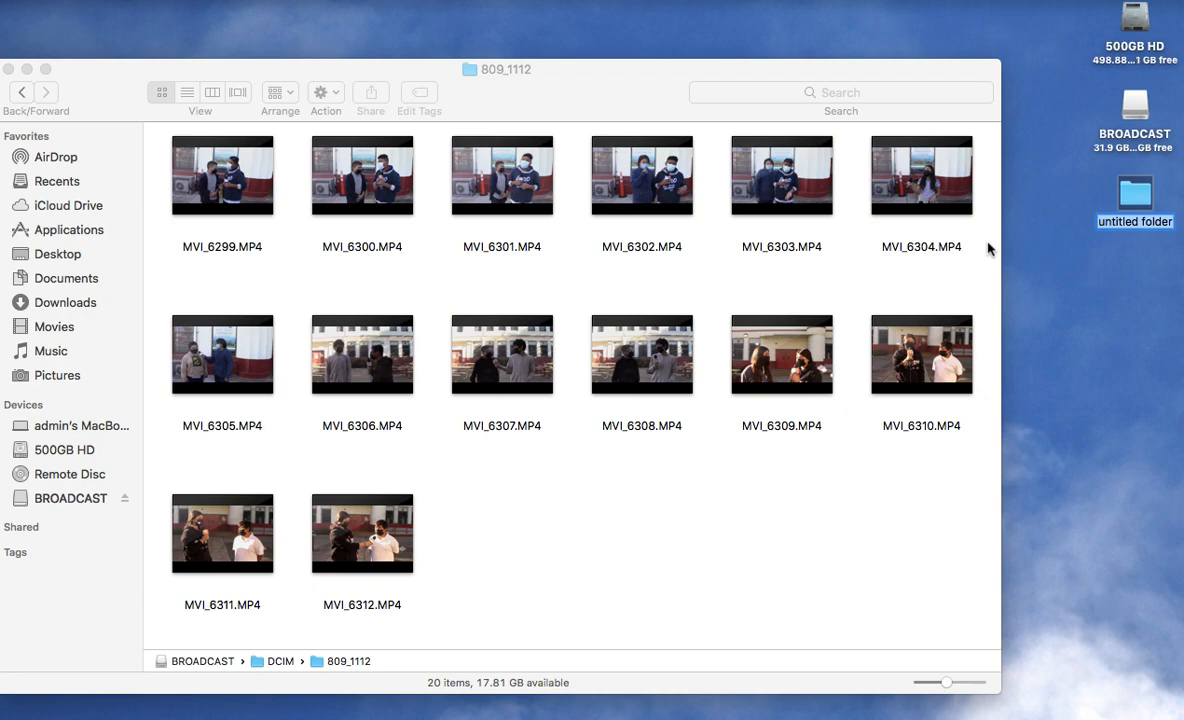
text(Perio)
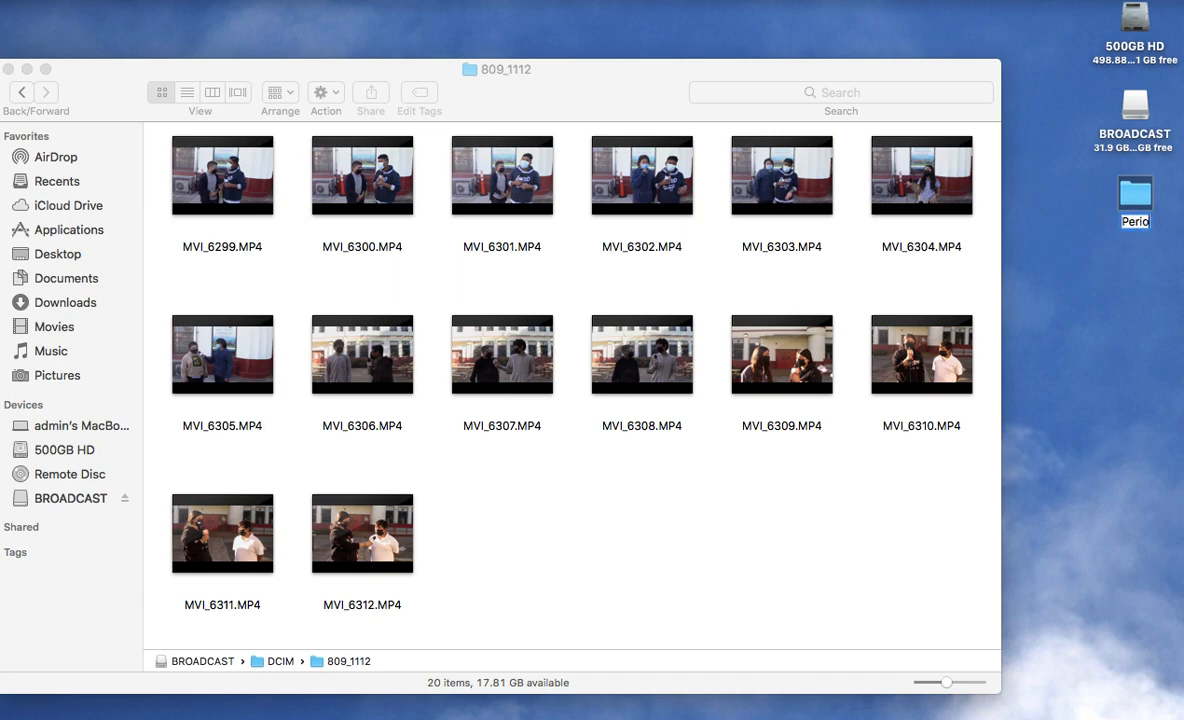
text(d 6)
key(Return)
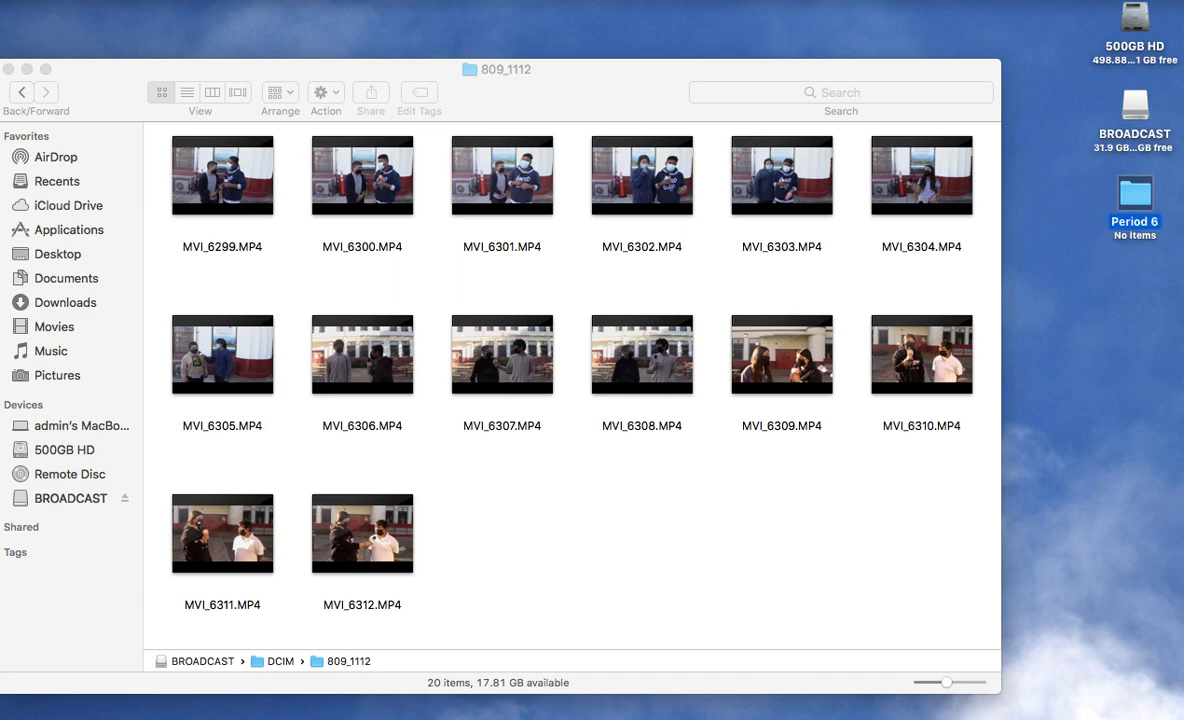
click(1005, 378)
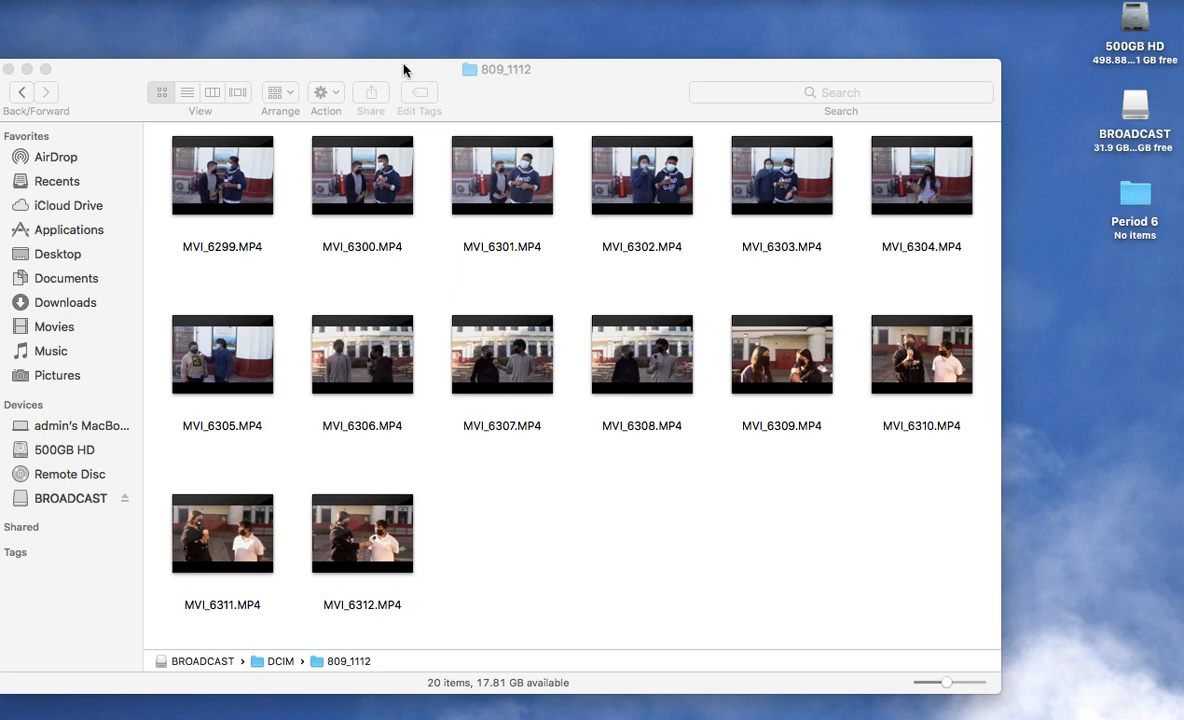
Shrink and reposition the 809_1112 window to free up desktop space beside it.
click(972, 61)
drag(999, 60, 716, 168)
drag(472, 198, 520, 60)
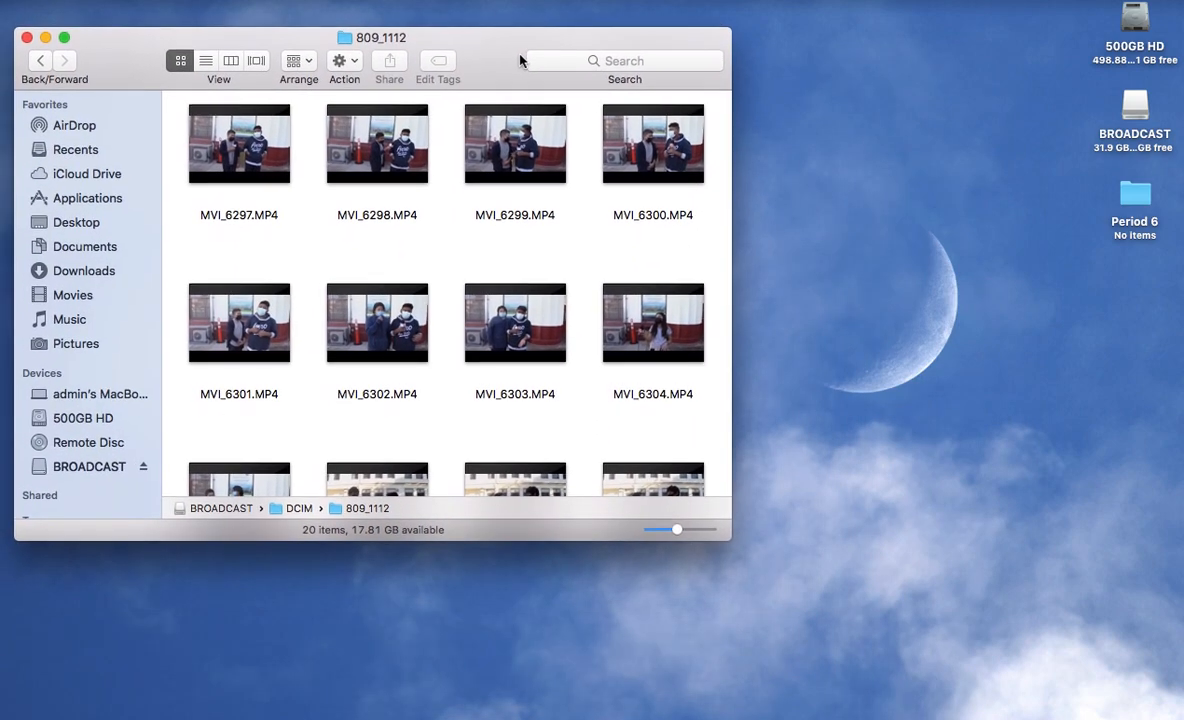
Open the Period 6 folder and arrange its window so the clips in 809_1112 stay accessible alongside it.
click(1141, 197)
double_click(1141, 197)
drag(533, 100, 852, 290)
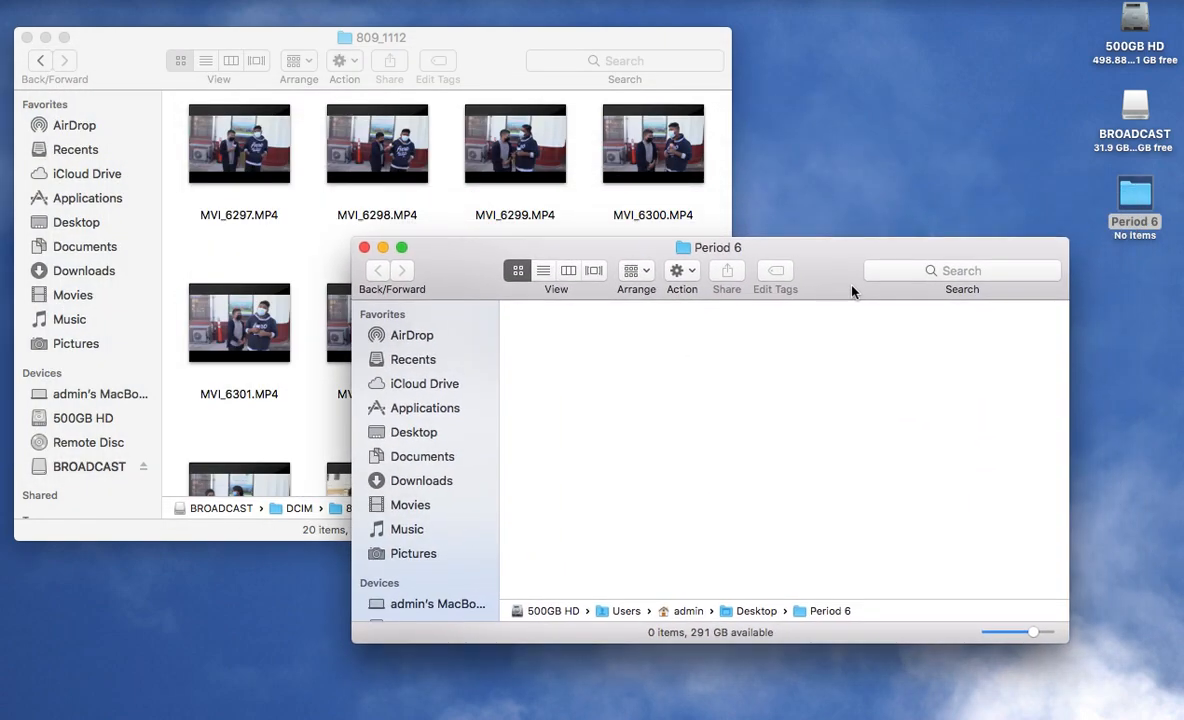
drag(838, 265, 897, 326)
scroll(296, 354, down, 5)
drag(894, 312, 905, 252)
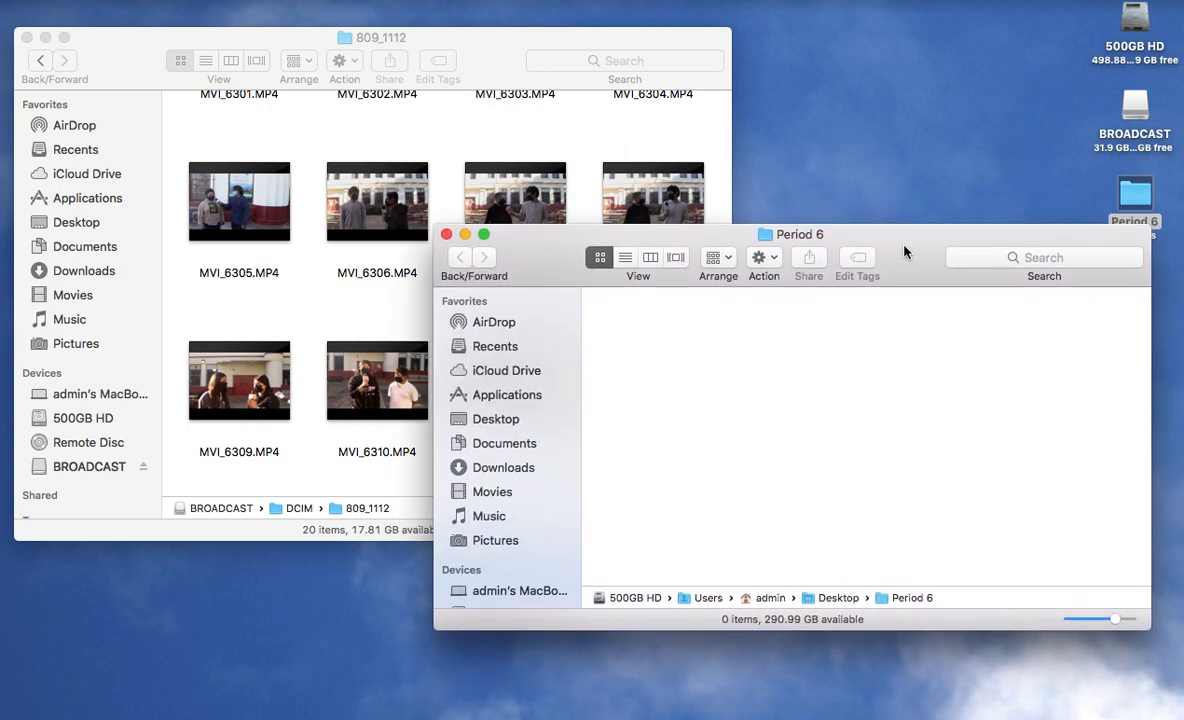
Create a subfolder named "Online school story" inside Period 6 and reduce that window's icon size.
right_click(668, 369)
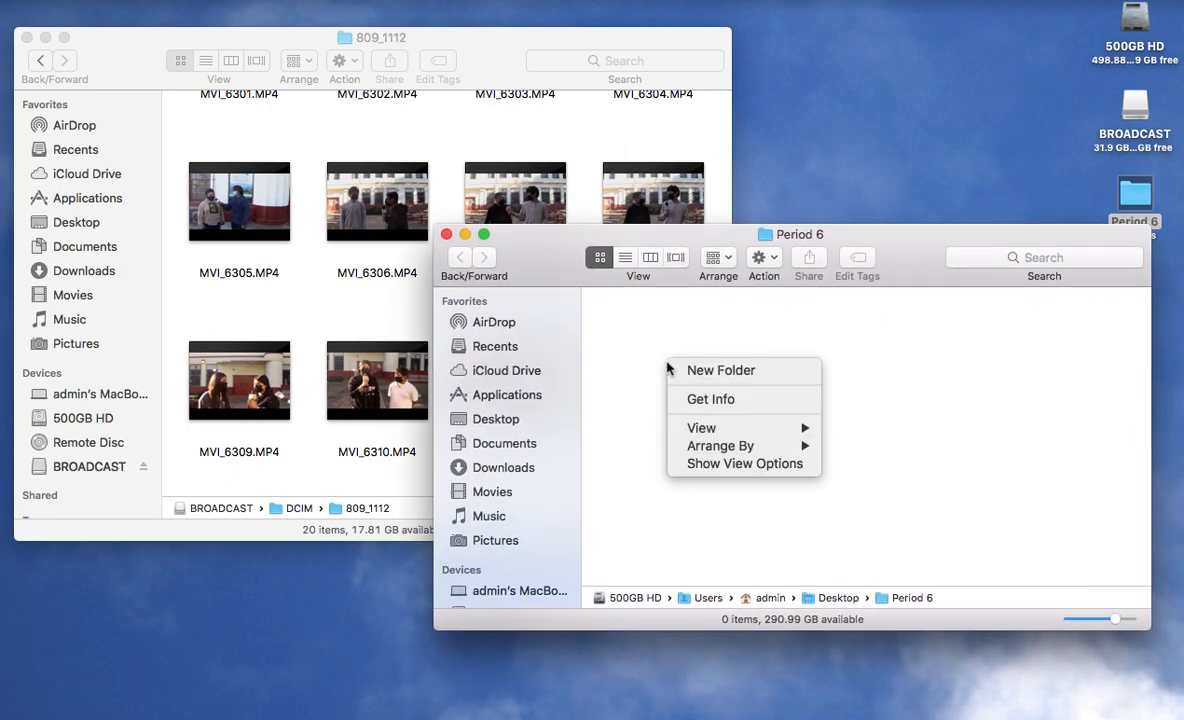
click(721, 371)
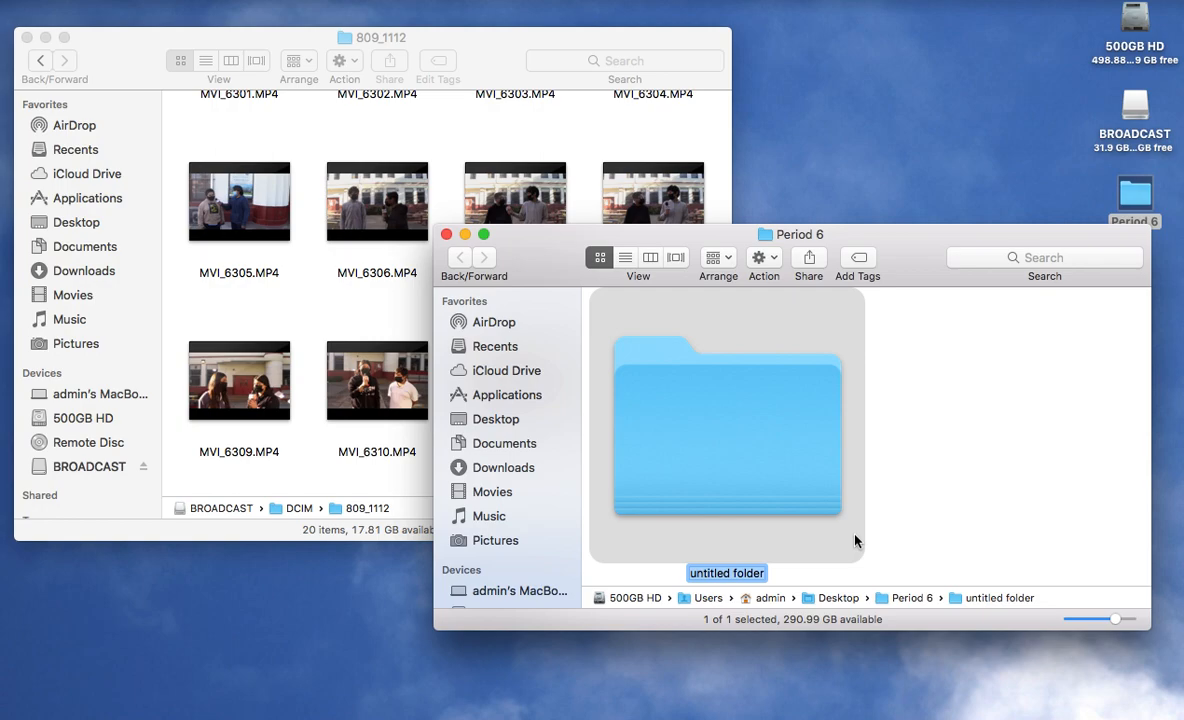
text(On)
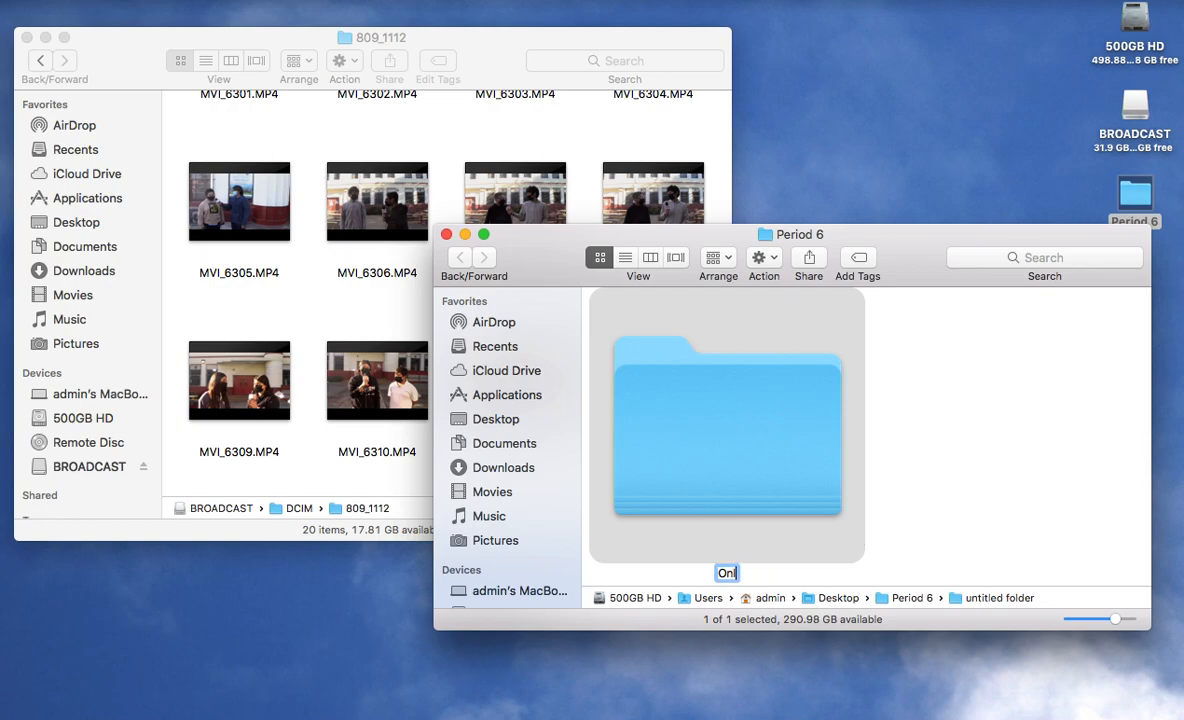
text(line school story)
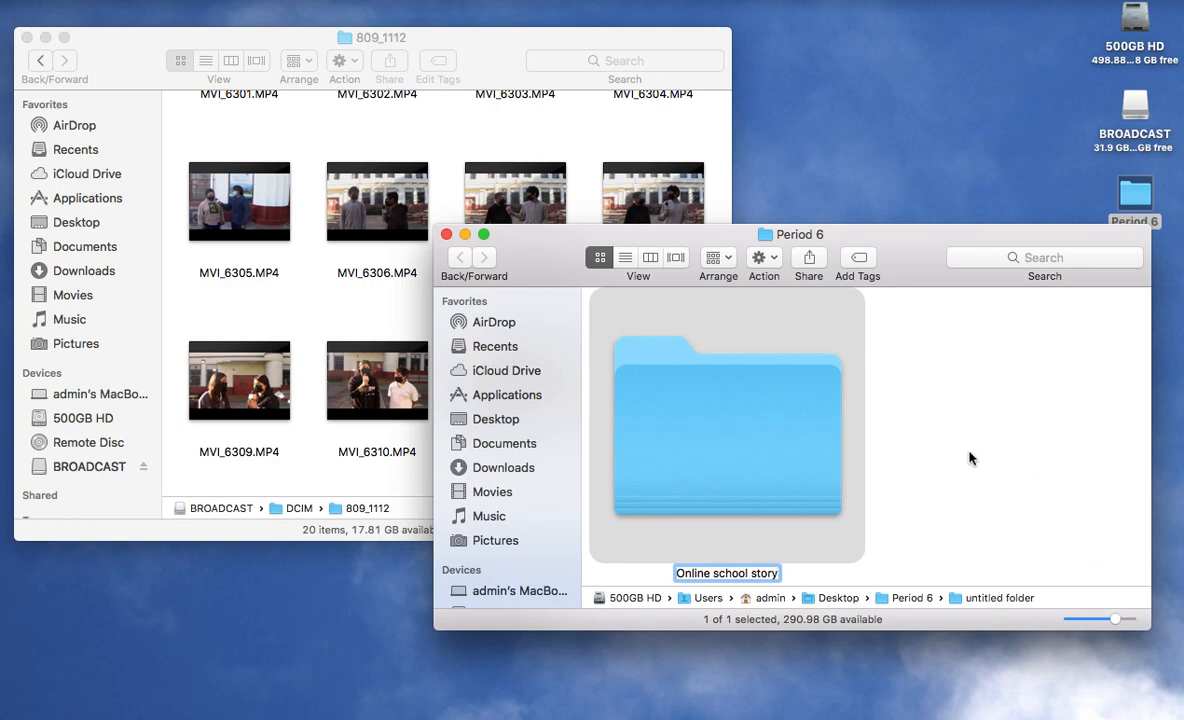
key(Return)
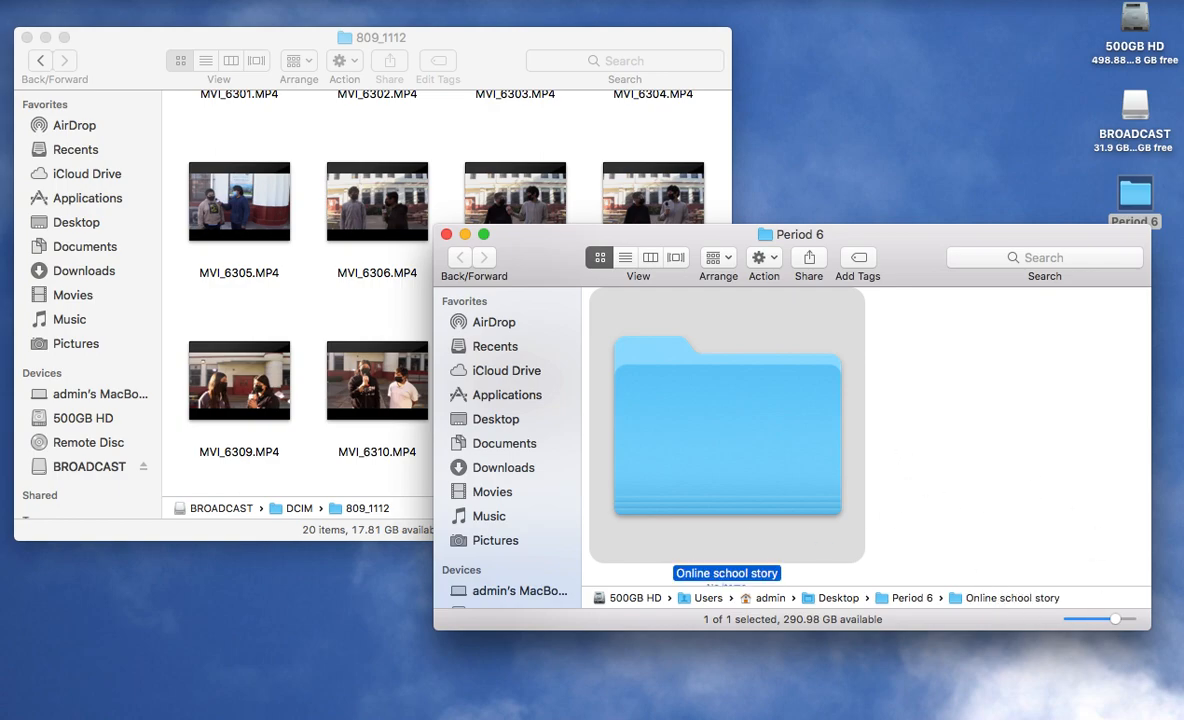
click(1097, 619)
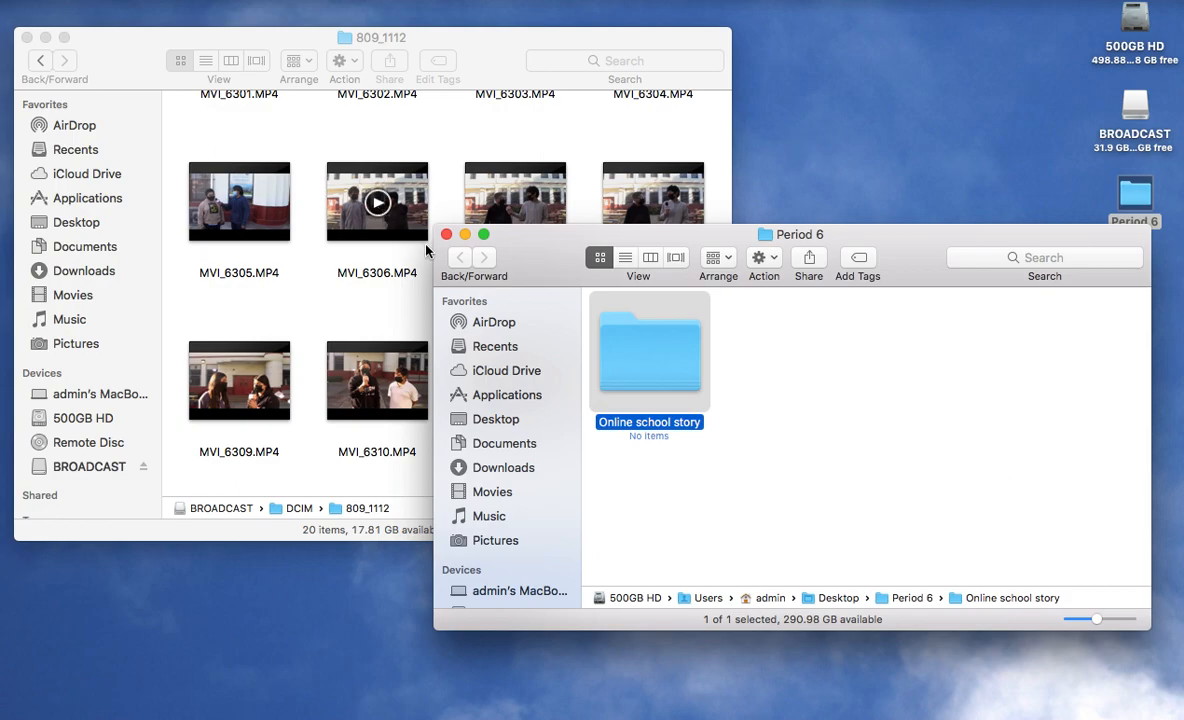
Copy MVI_6310.MP4, MVI_6311.MP4 and MVI_6312.MP4 from 809_1112 into the Online school story folder.
click(466, 46)
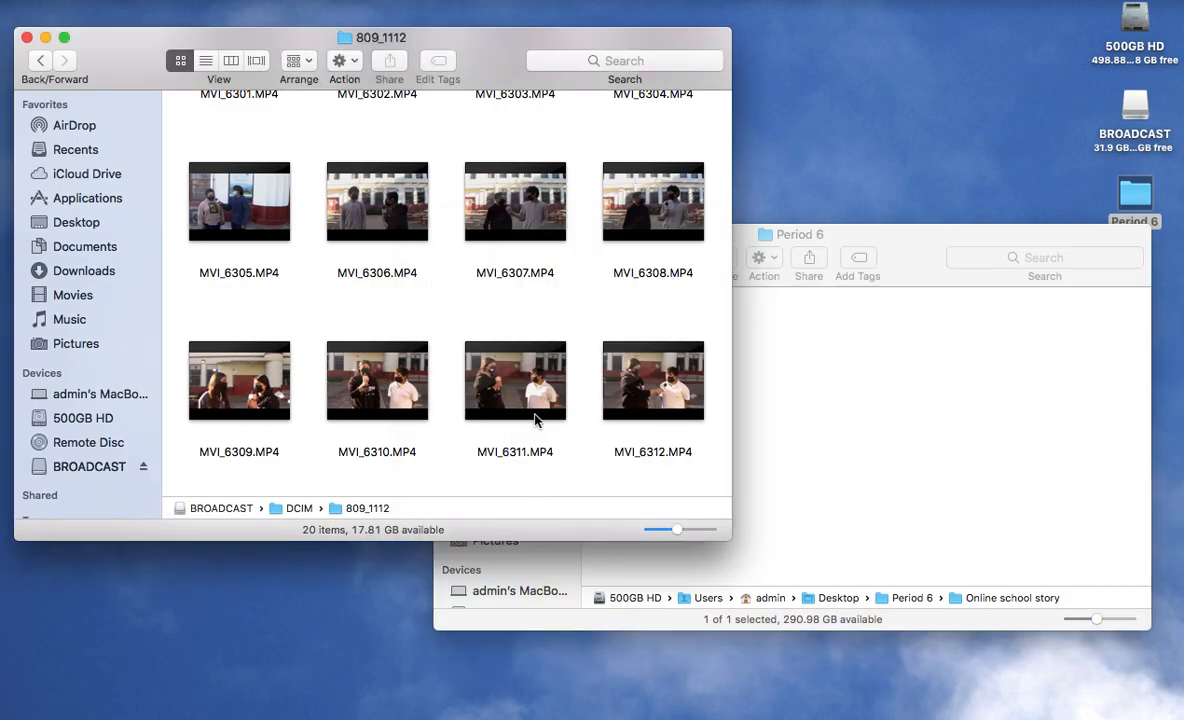
drag(675, 321, 356, 424)
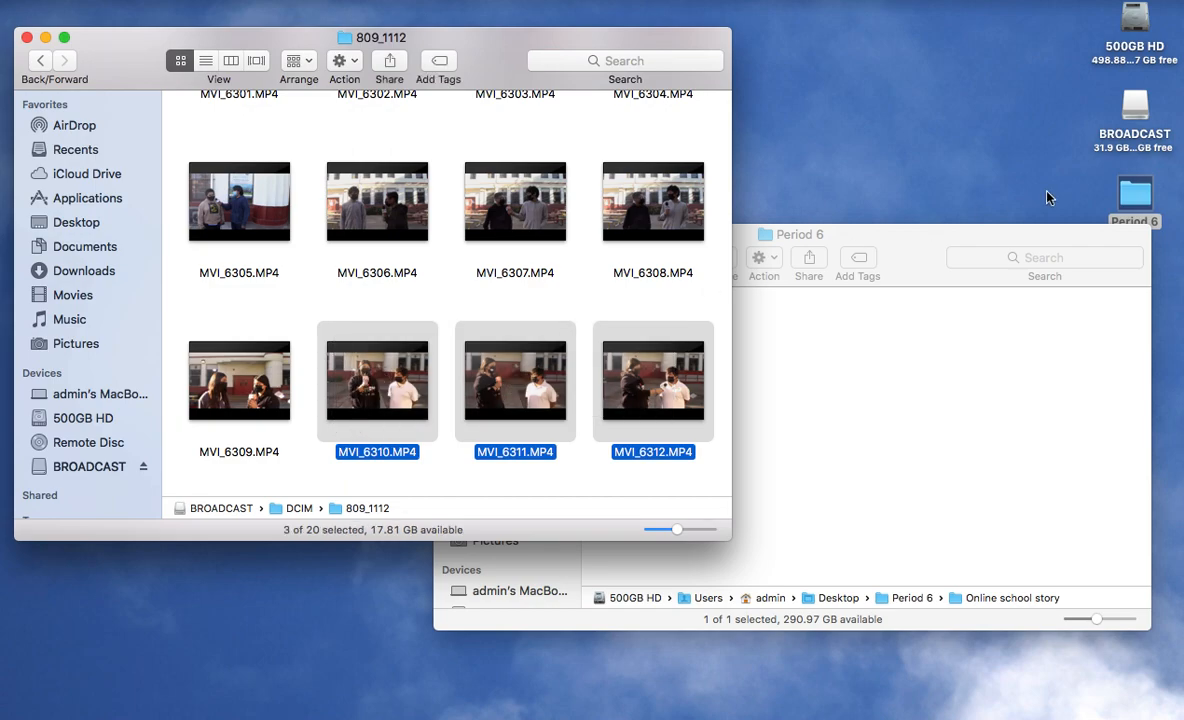
click(911, 259)
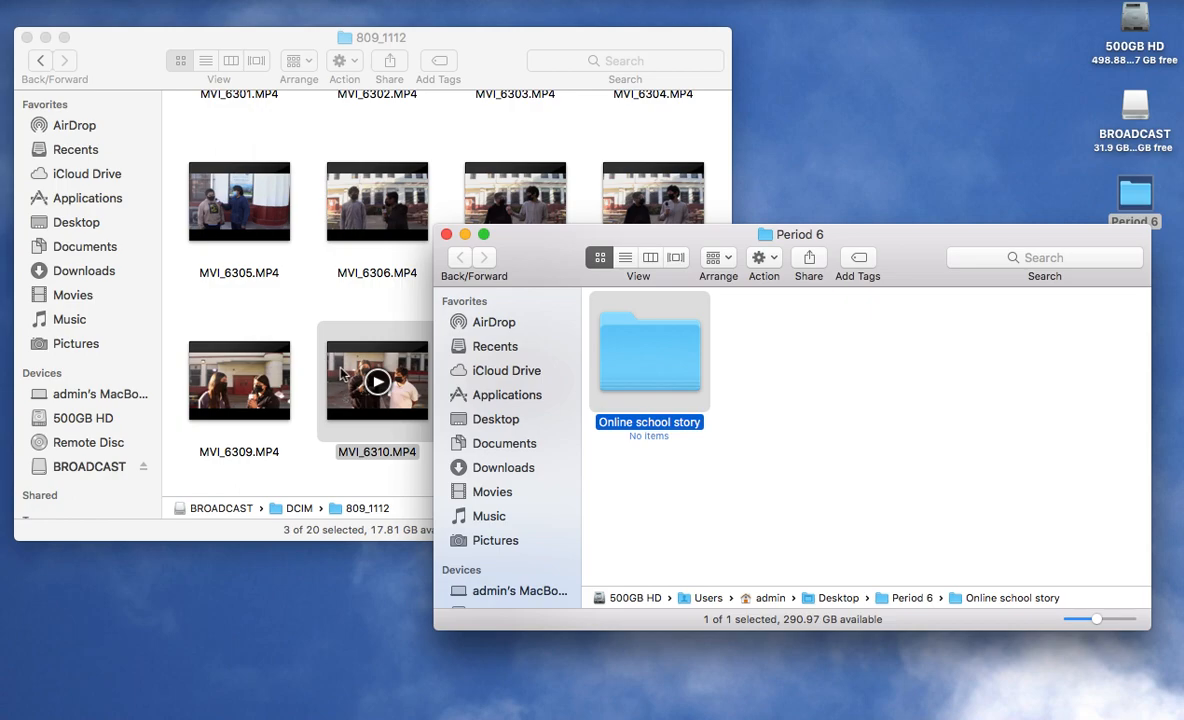
drag(349, 387, 646, 359)
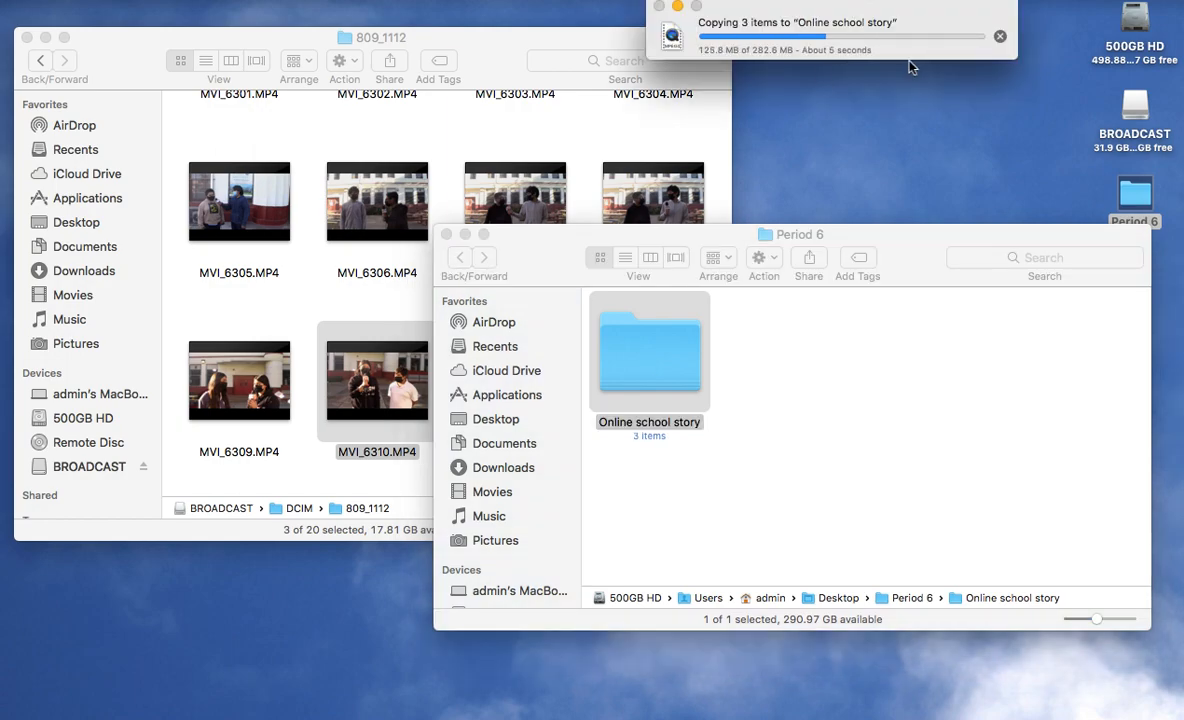
drag(868, 14, 870, 160)
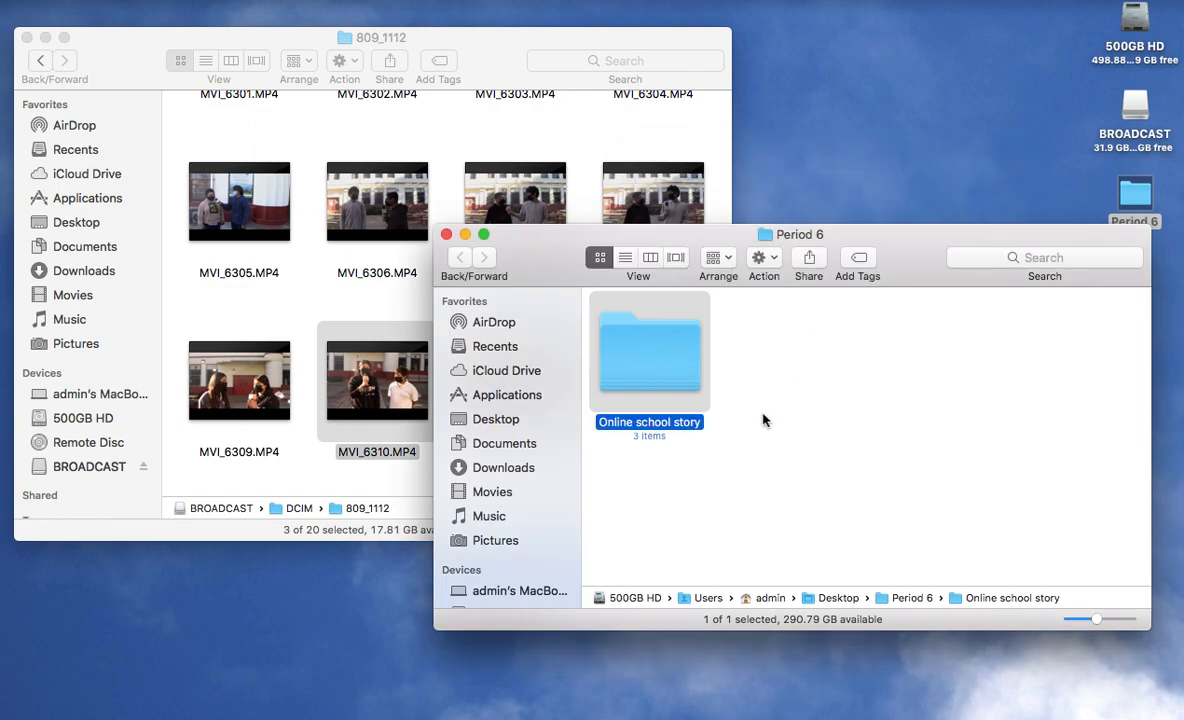
click(720, 494)
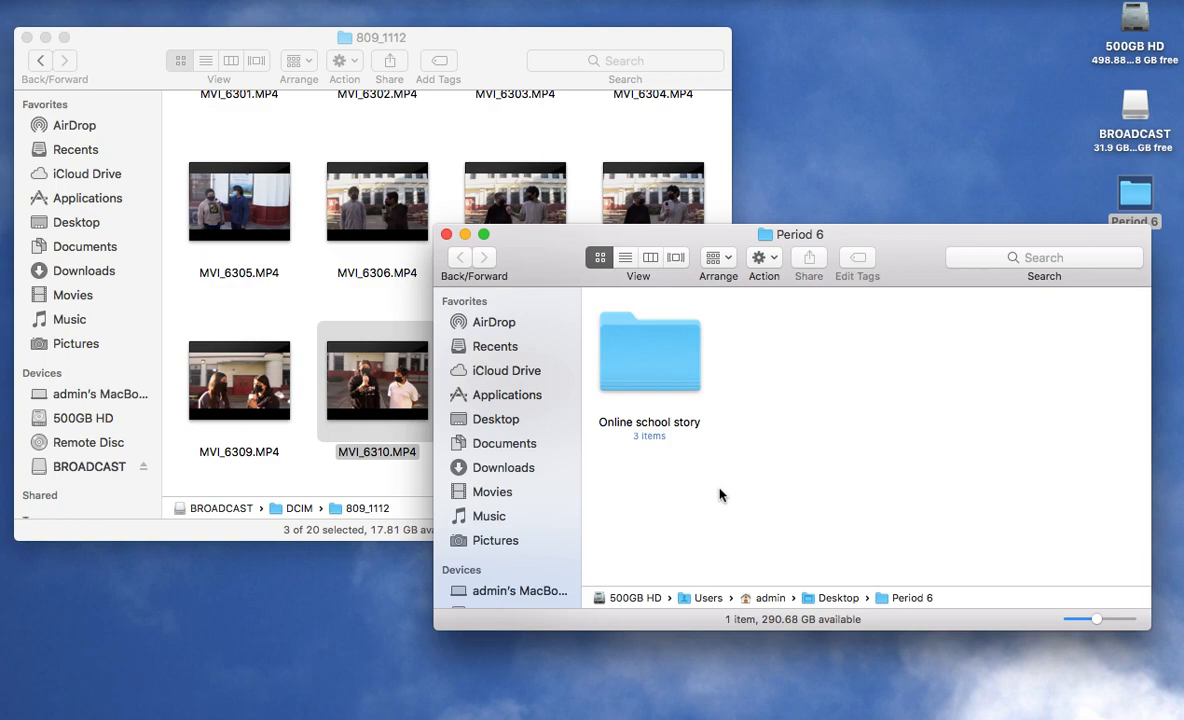
Close the Period 6 window and shrink the 809_1112 window to free up desktop space.
click(447, 235)
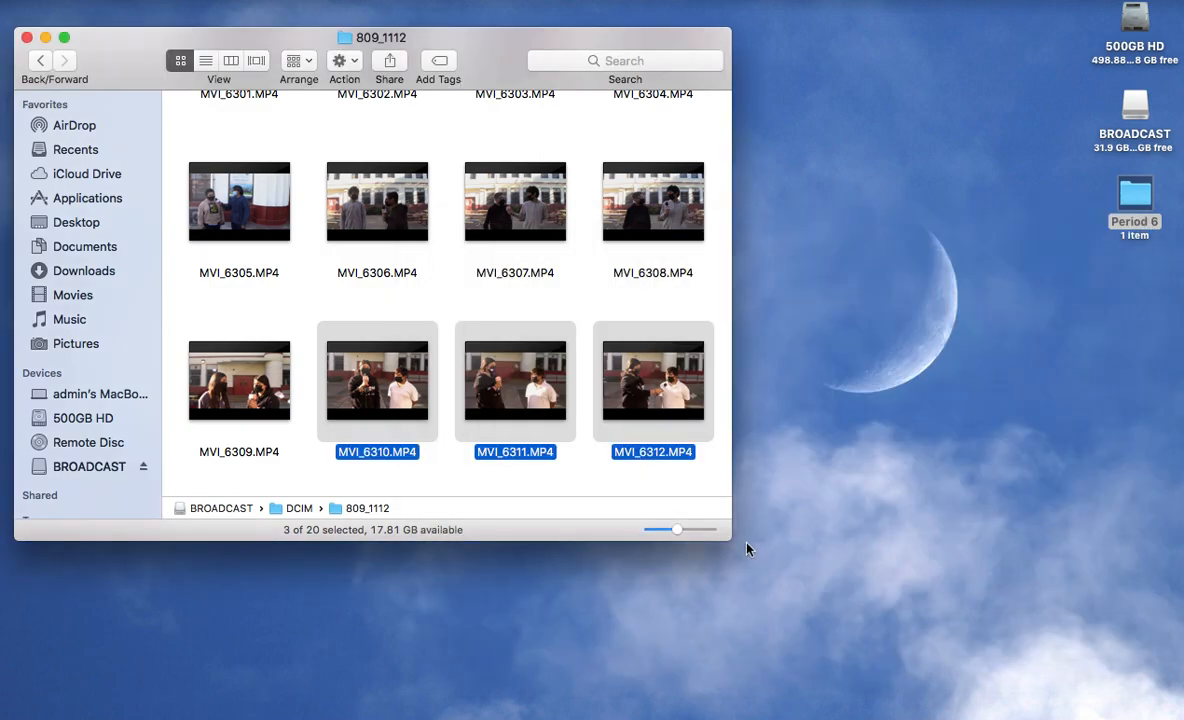
drag(729, 541, 514, 366)
click(446, 360)
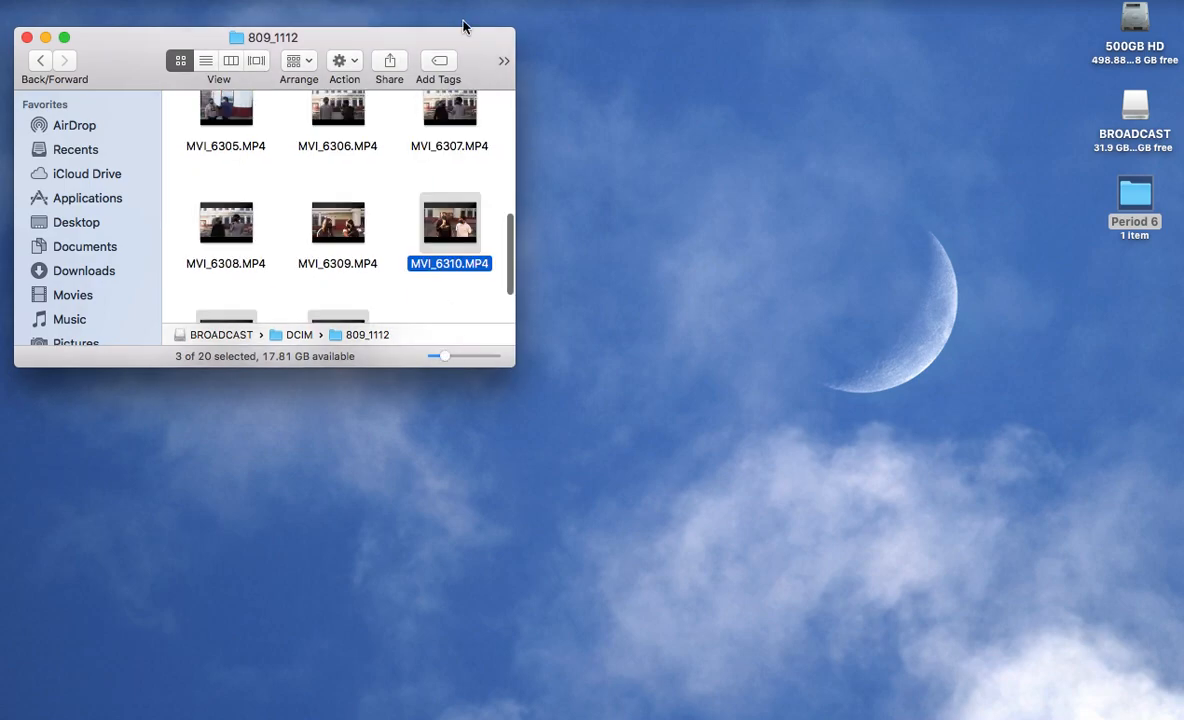
drag(471, 50, 465, 47)
Reopen Period 6 from the desktop and open its Online school story folder with smaller clip icons.
click(1060, 257)
click(1133, 203)
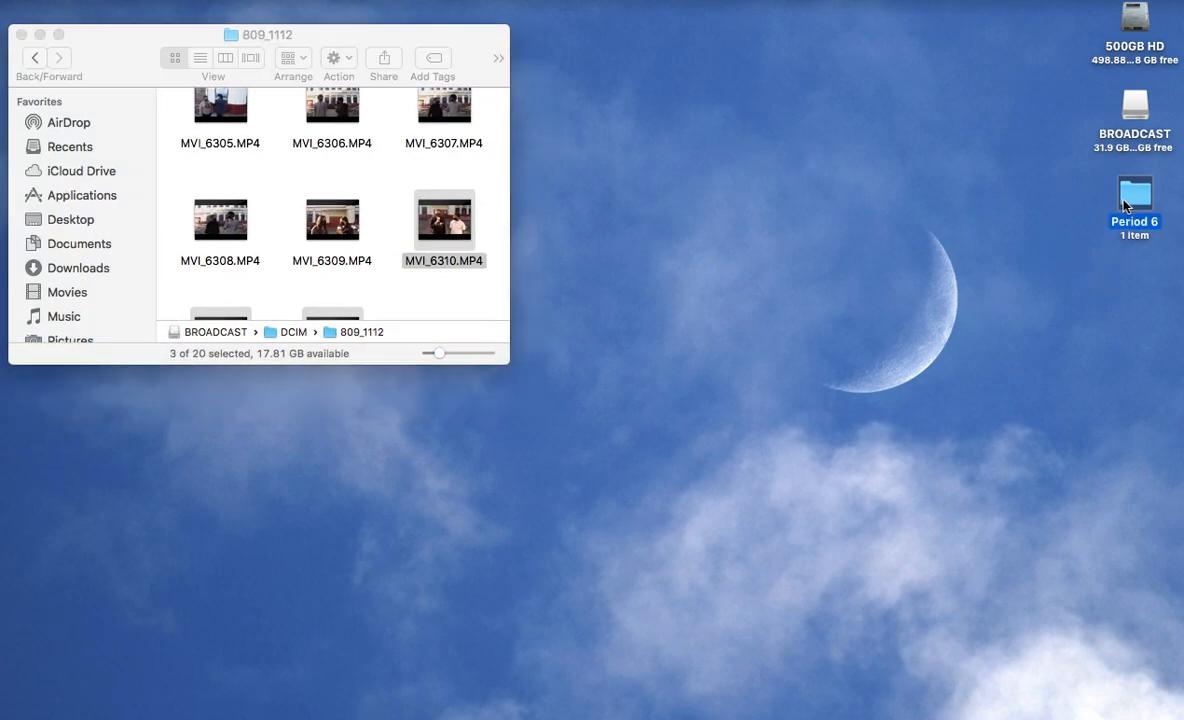
drag(848, 240, 825, 128)
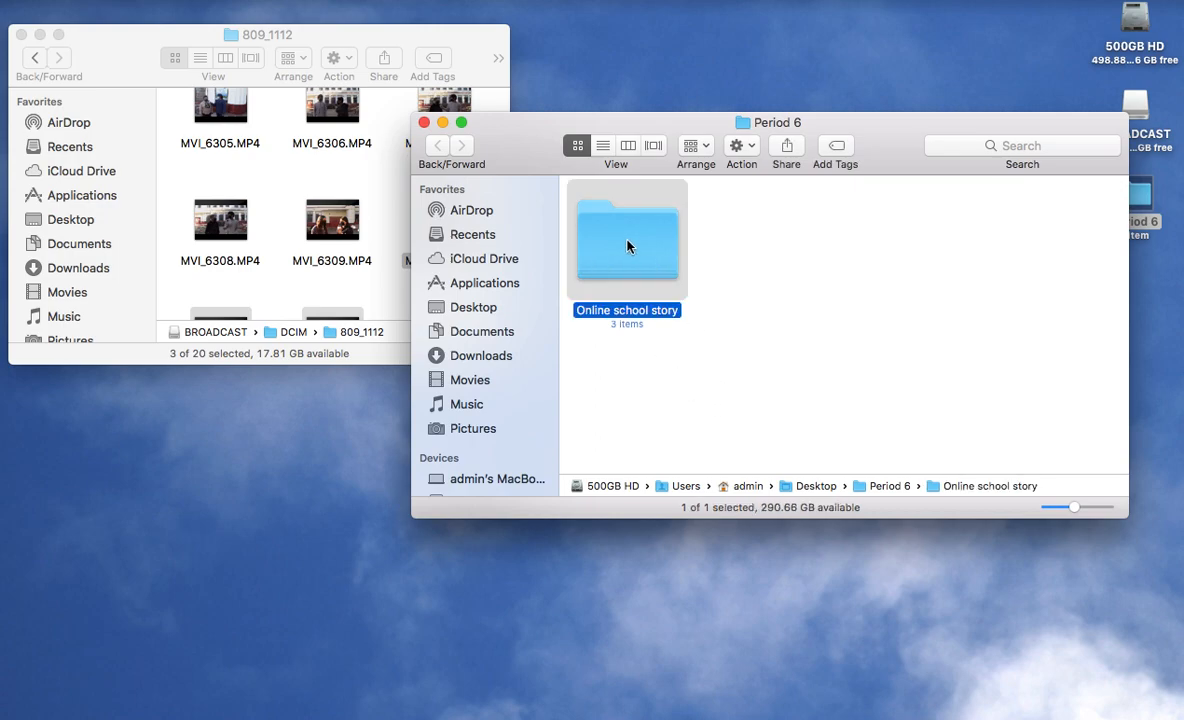
double_click(628, 246)
drag(1076, 513, 1068, 511)
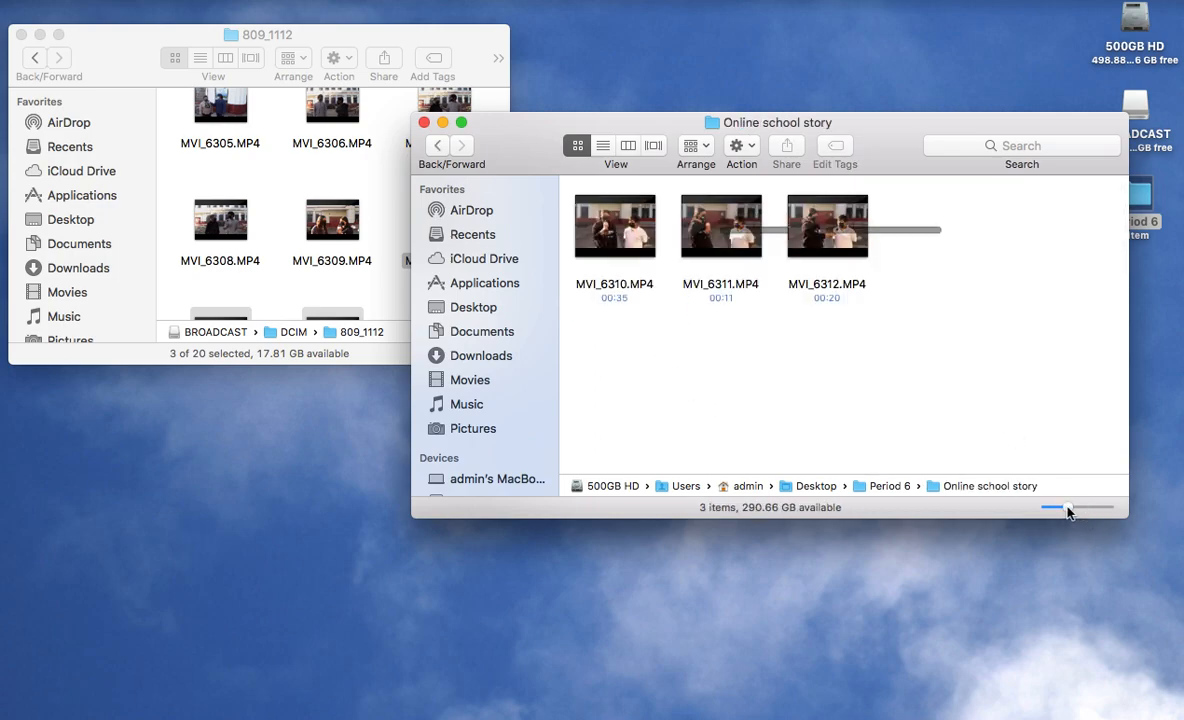
drag(1068, 511, 1065, 508)
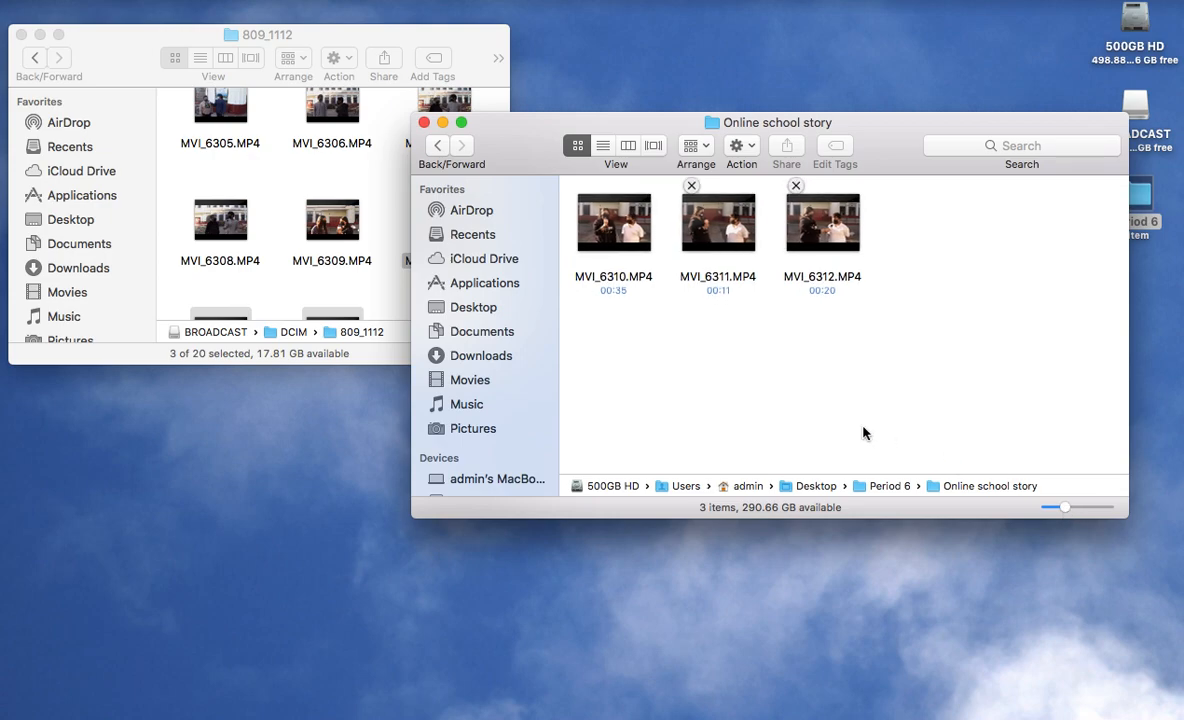
Enlarge the clip icons in Online school story and shift its window over 809_1112.
mouse_move(742, 245)
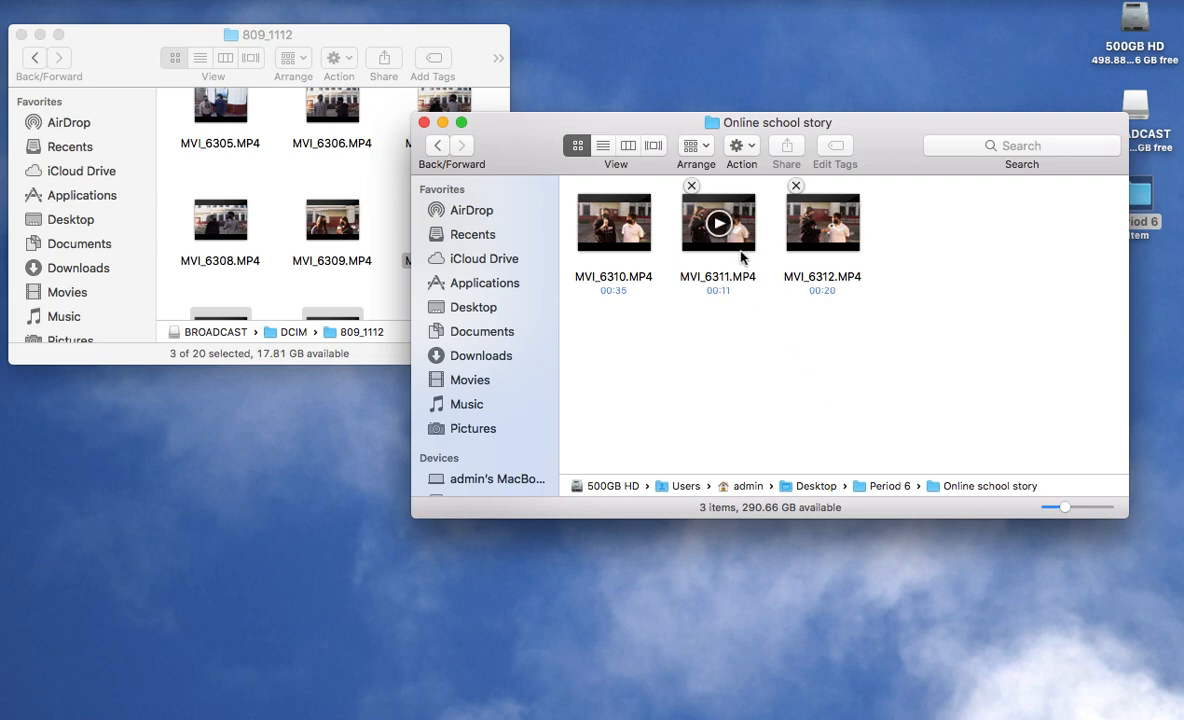
click(743, 235)
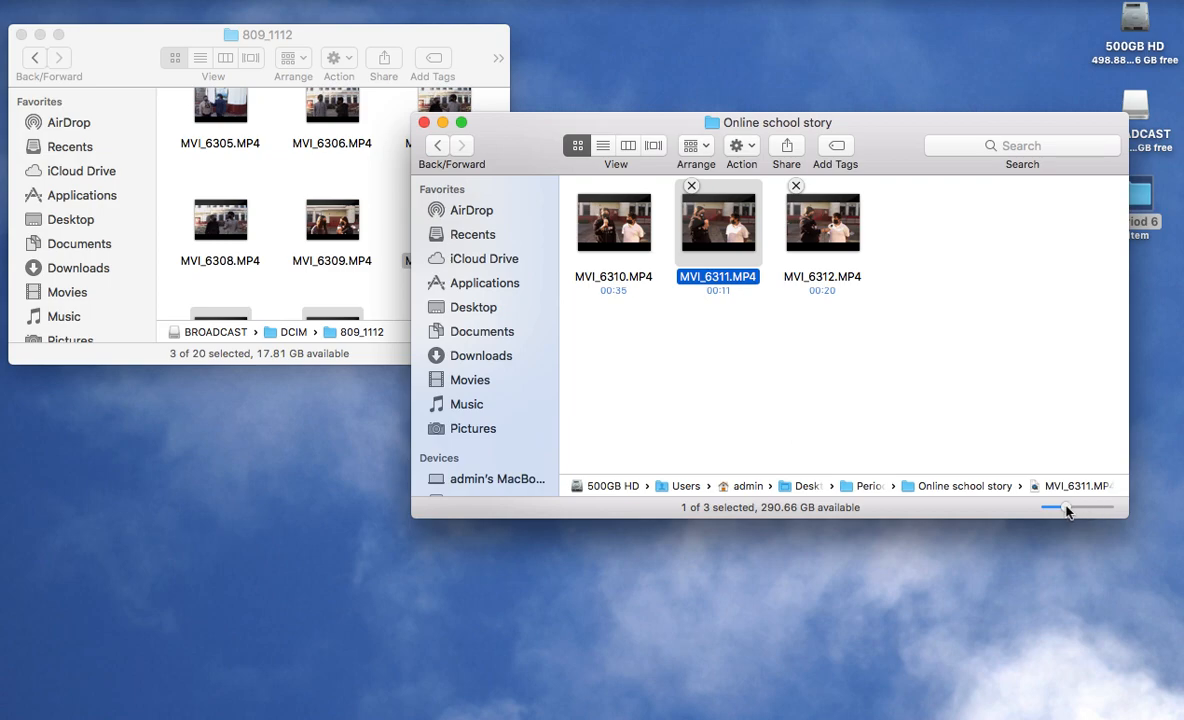
drag(1066, 508, 1092, 508)
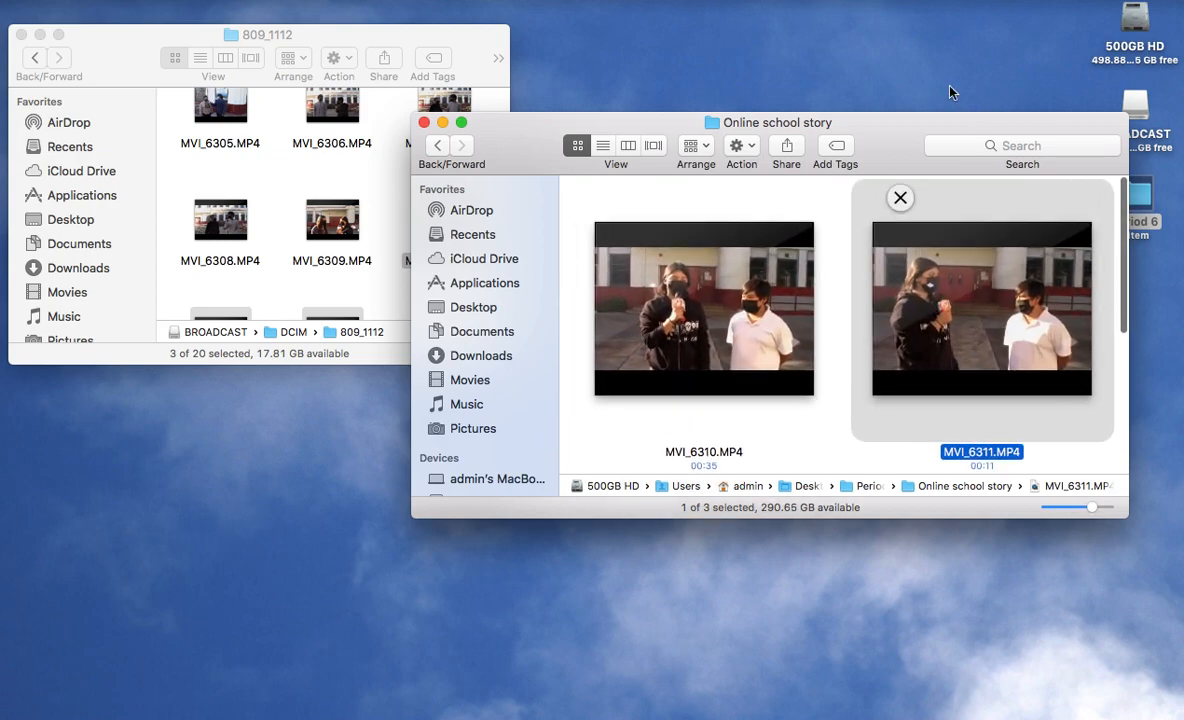
drag(903, 155, 603, 155)
mouse_move(615, 338)
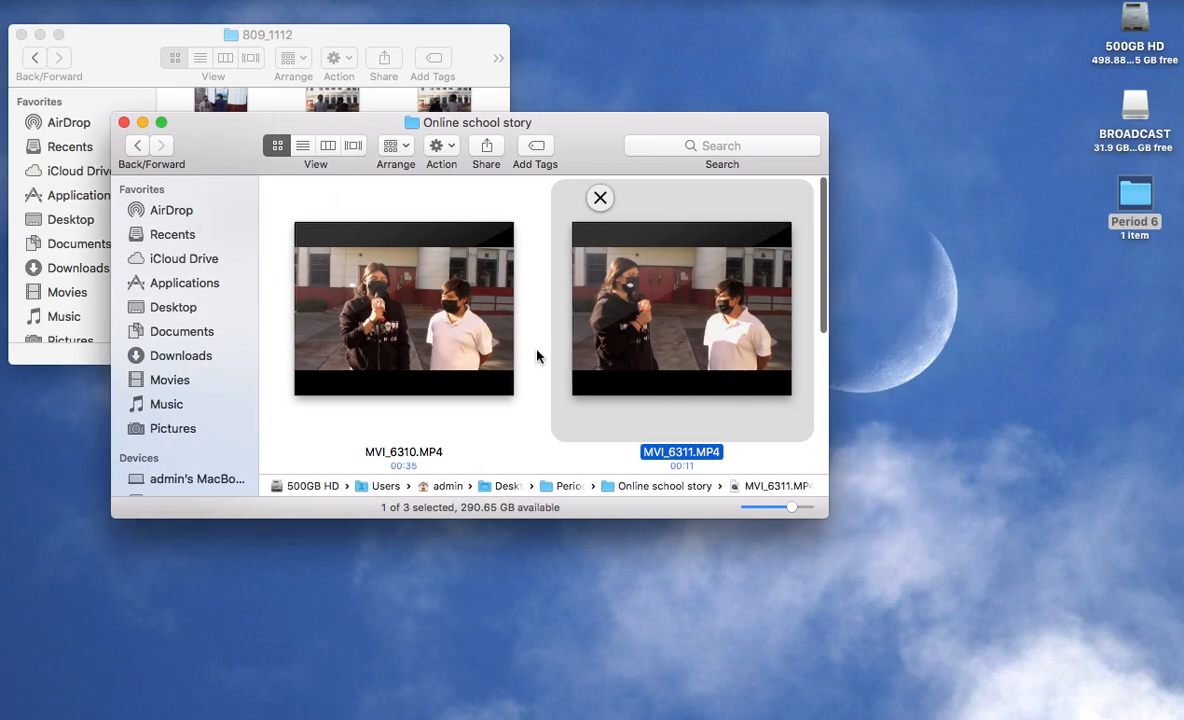
Play MVI_6311.MP4 within its thumbnail and preview MVI_6310.MP4 in Quick Look.
click(684, 314)
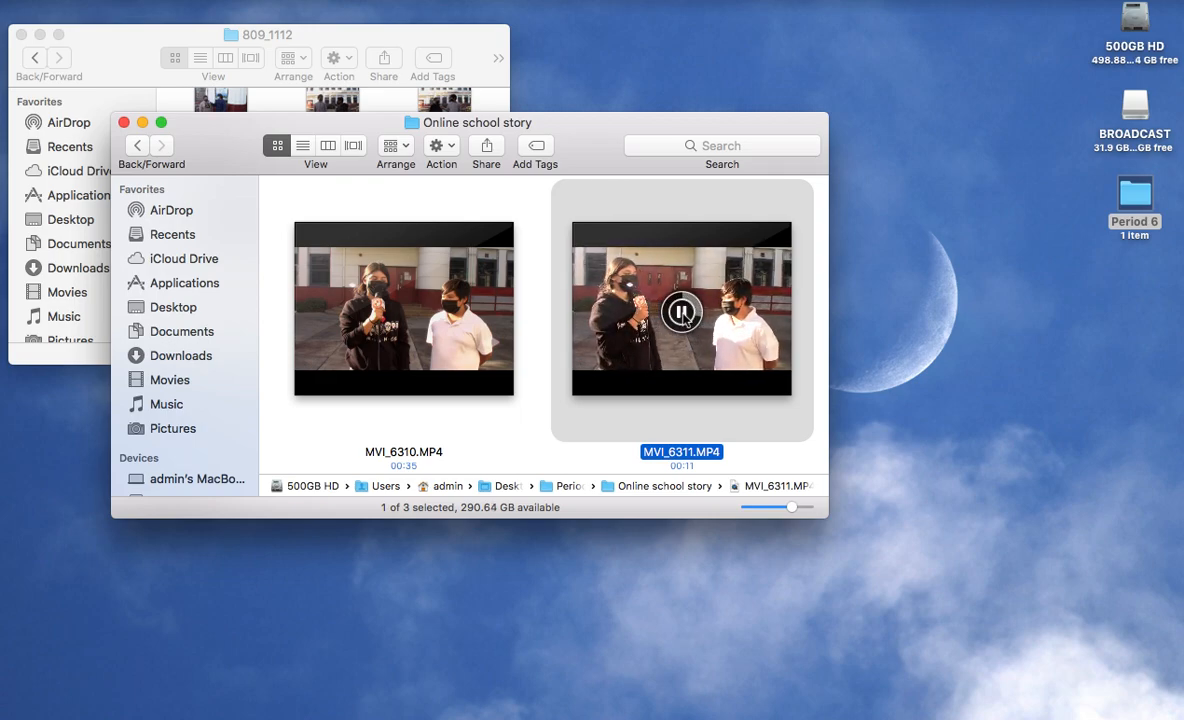
click(683, 314)
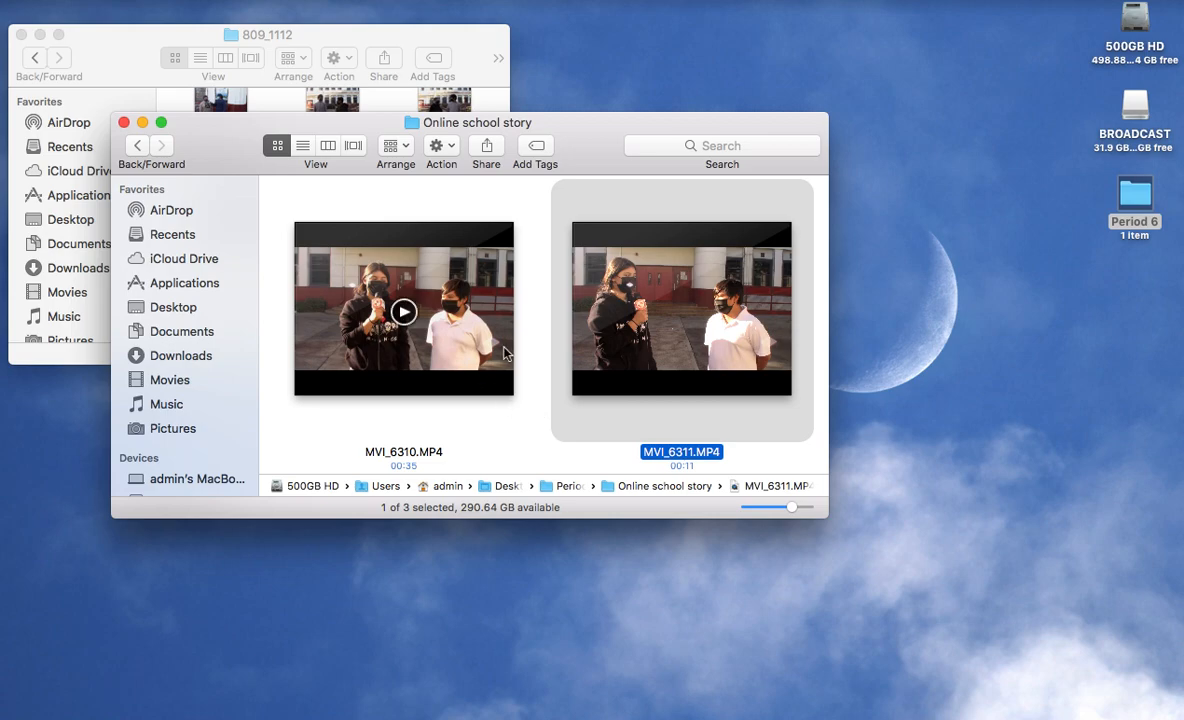
click(467, 327)
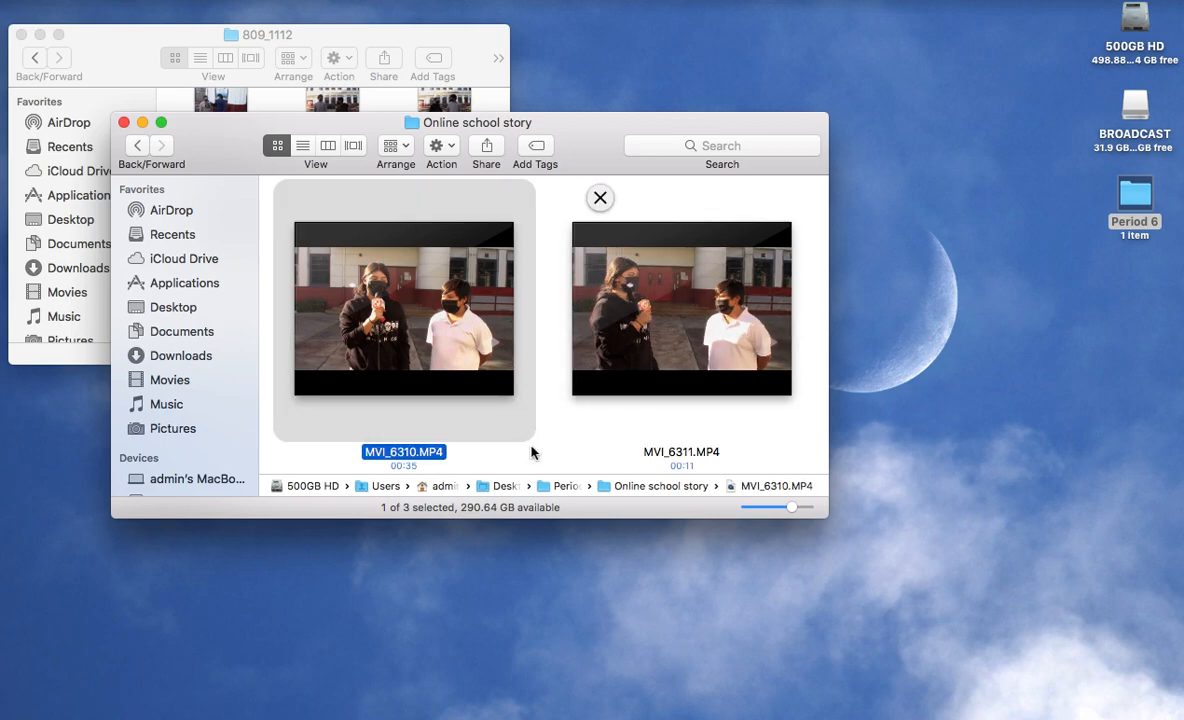
key(space)
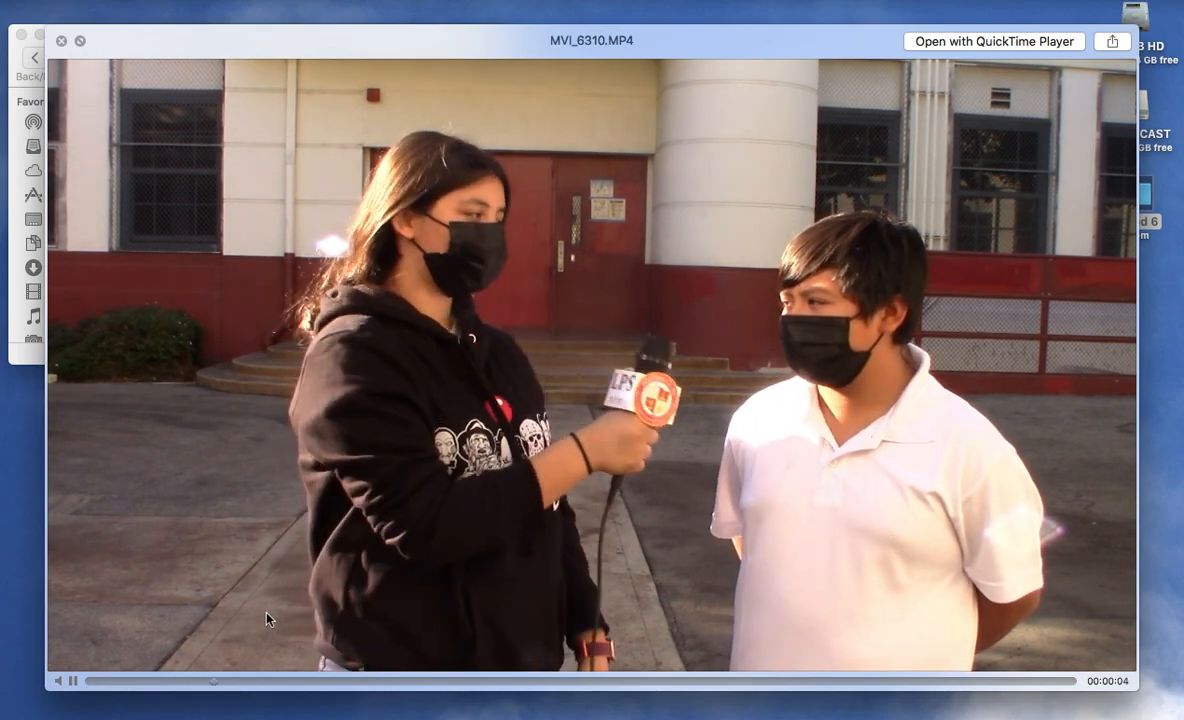
key(space)
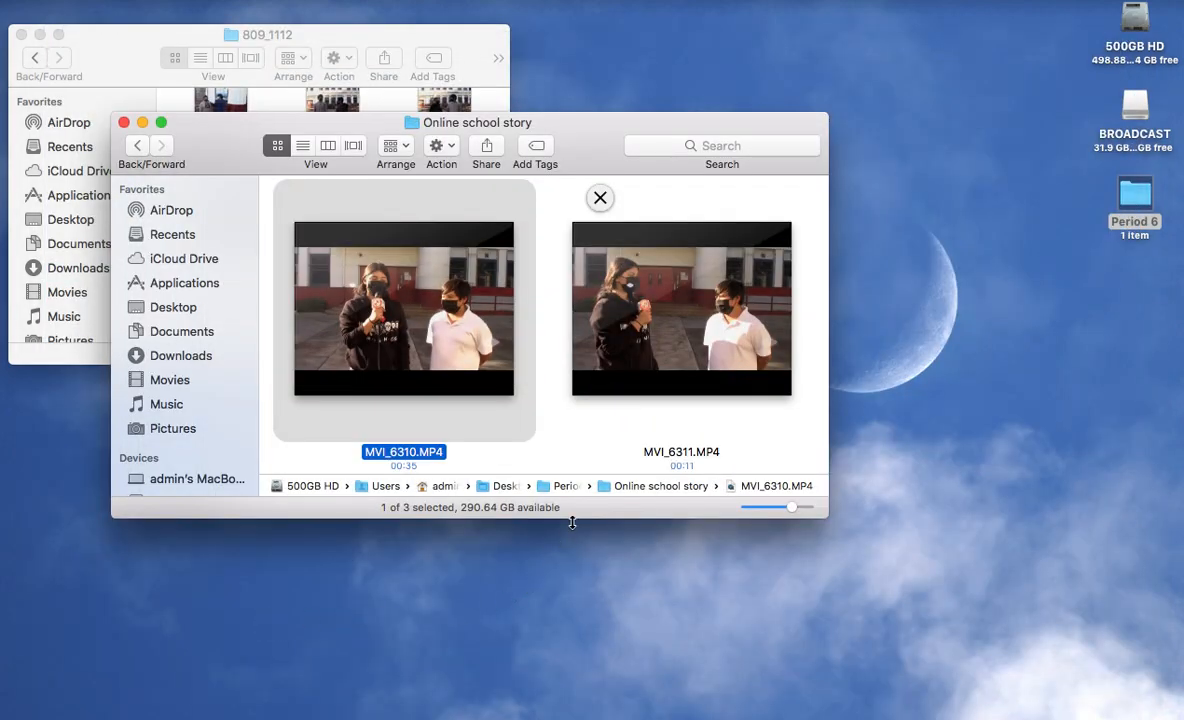
click(542, 339)
mouse_move(505, 315)
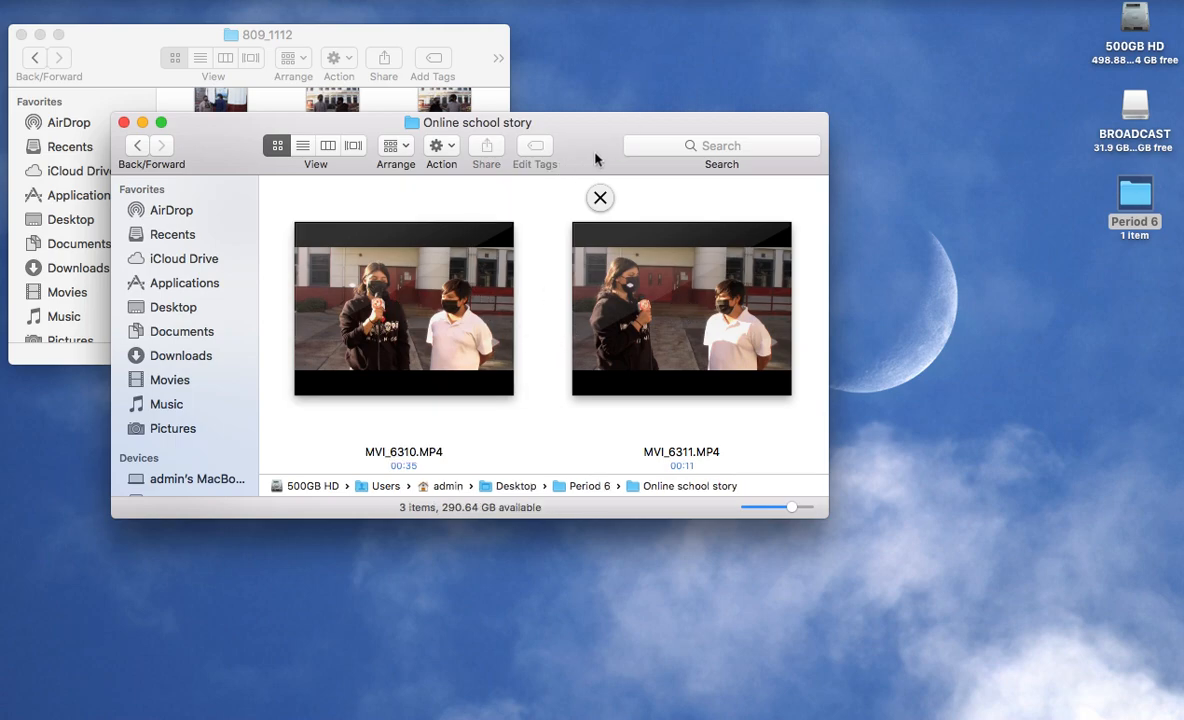
Move the Online school story window away from the 809_1112 clips and cancel Firefox's helper tool installation.
drag(608, 148, 880, 185)
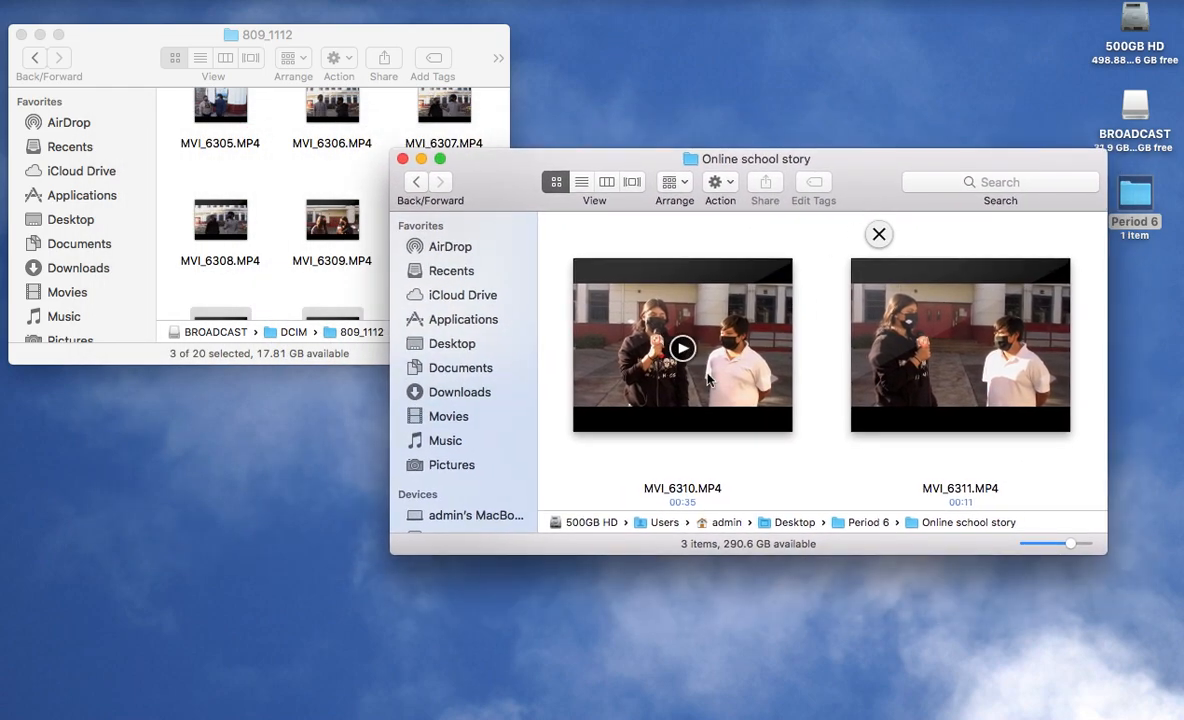
click(745, 441)
click(818, 465)
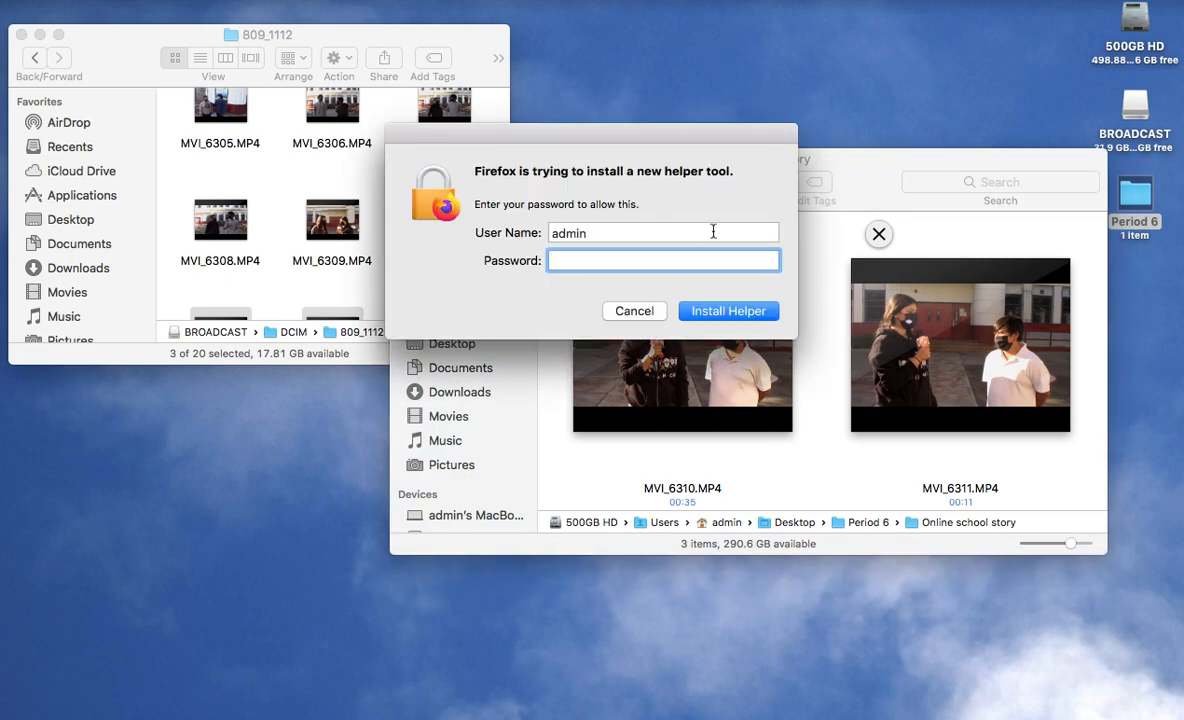
click(632, 311)
click(875, 188)
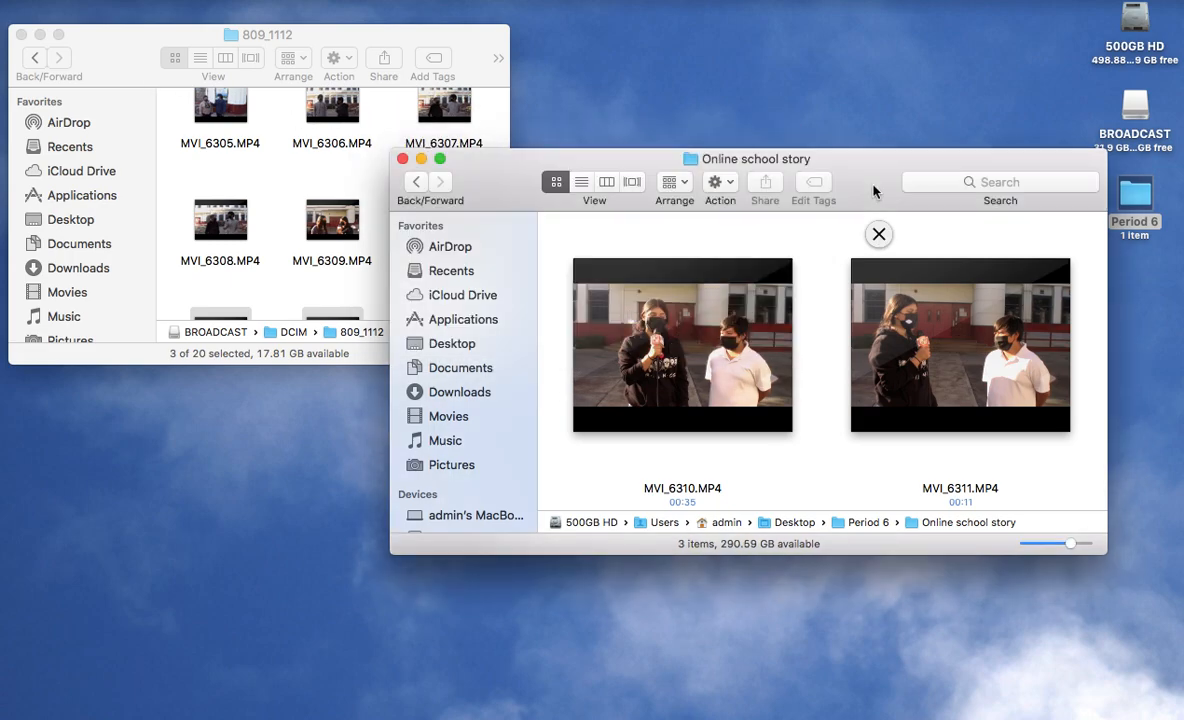
Reposition the Online school story window lower on the desktop so most of 809_1112 stays uncovered.
drag(869, 186, 861, 129)
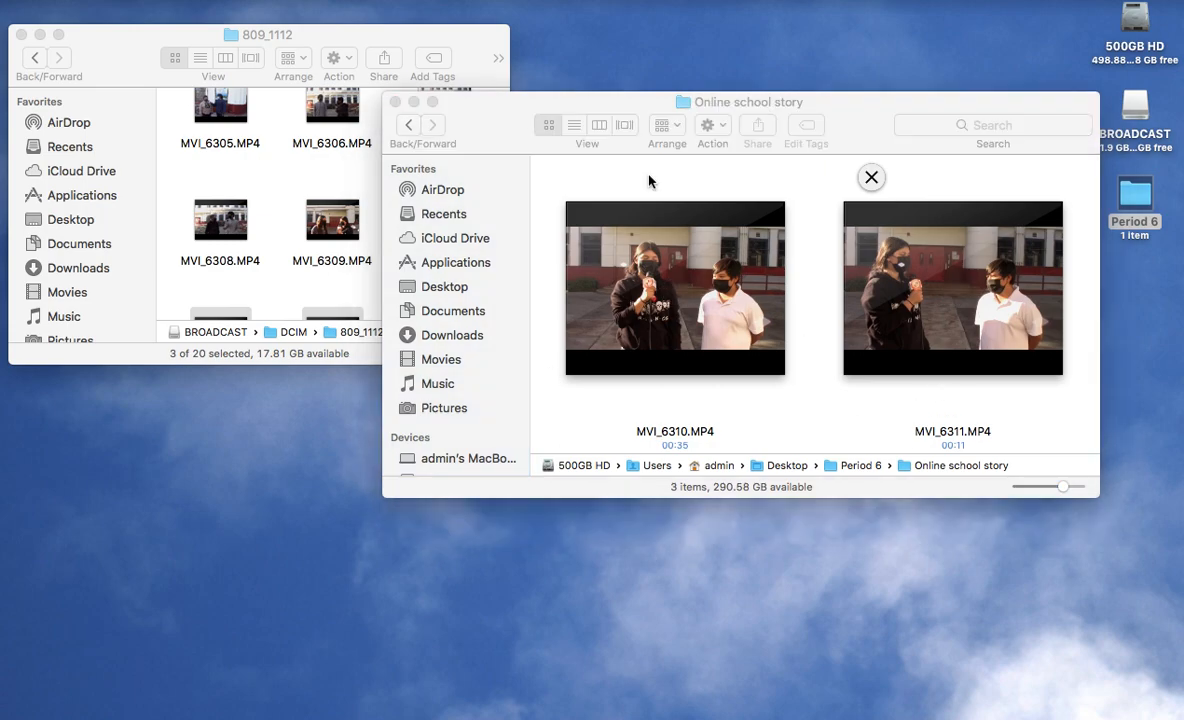
click(491, 122)
click(462, 55)
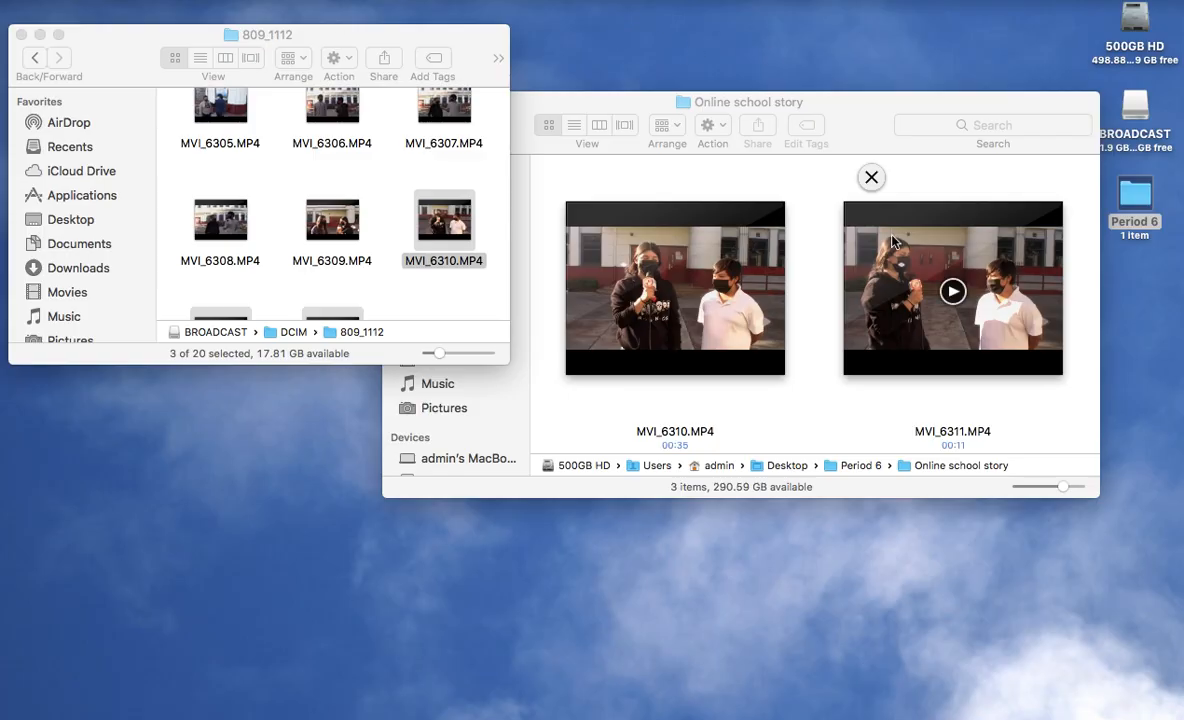
click(855, 121)
drag(855, 124, 895, 274)
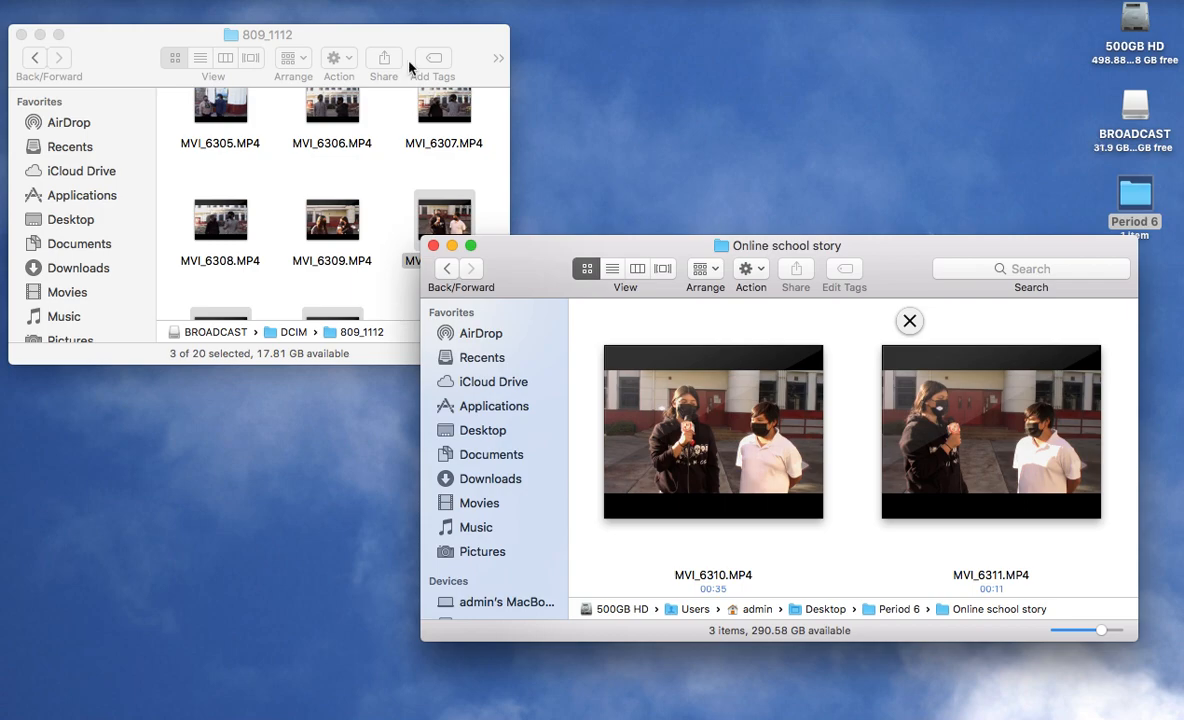
Enlarge the 809_1112 window to fit clips MVI_6299.MP4 through MVI_6312.MP4.
click(440, 45)
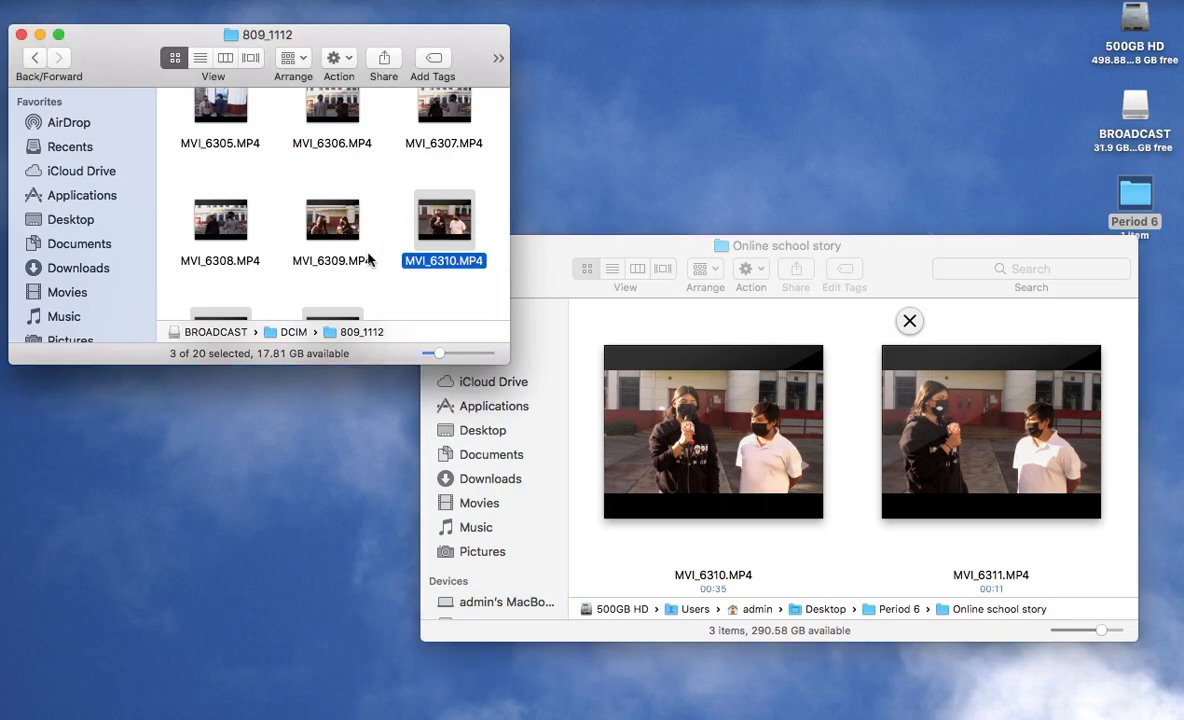
scroll(368, 258, down, 3)
drag(509, 364, 838, 481)
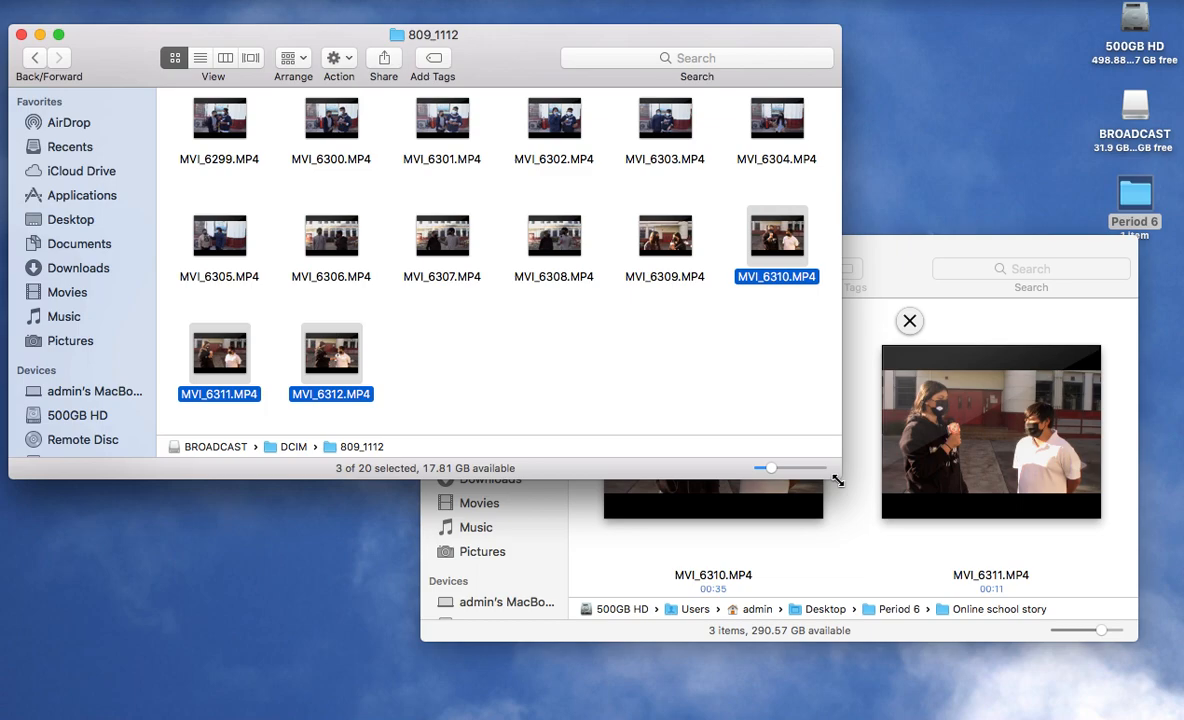
Select MVI_6310.MP4, MVI_6312.MP4 and MVI_6311.MP4 together in 809_1112, and clear the selection.
click(673, 379)
click(740, 222)
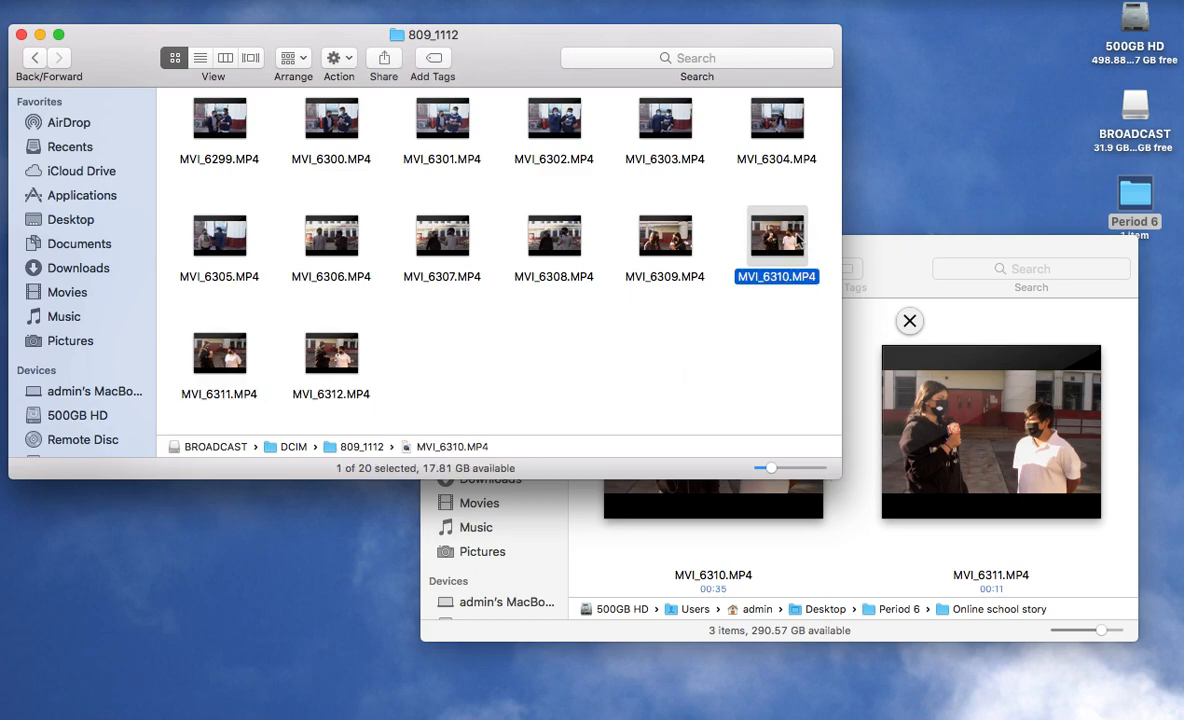
super+click(328, 355)
super+click(232, 378)
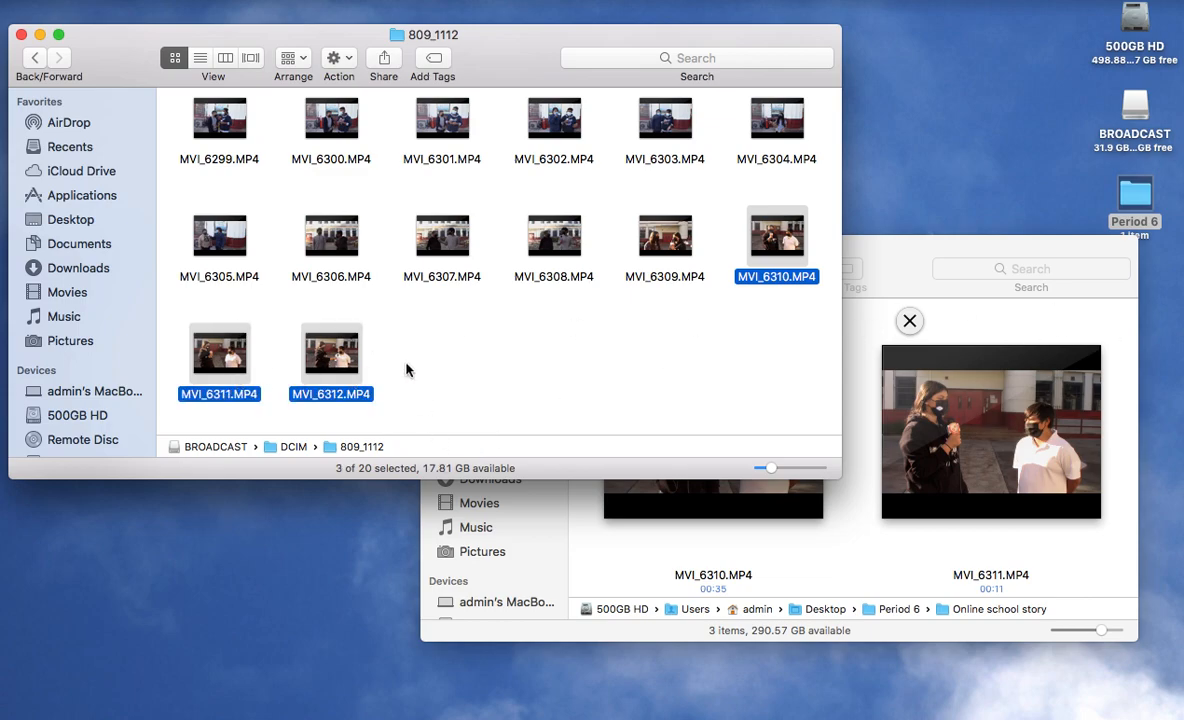
click(500, 336)
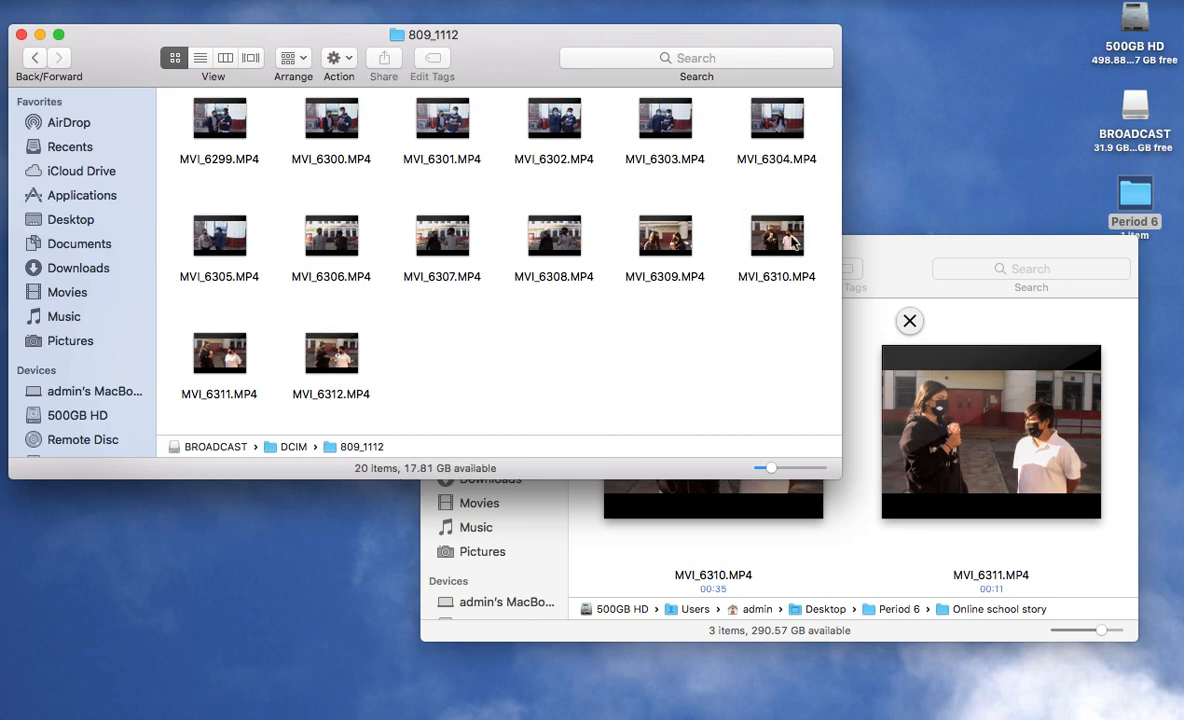
Reselect MVI_6310.MP4, MVI_6311.MP4 and MVI_6312.MP4 one by one as a multiple selection in 809_1112.
click(795, 243)
super+click(206, 330)
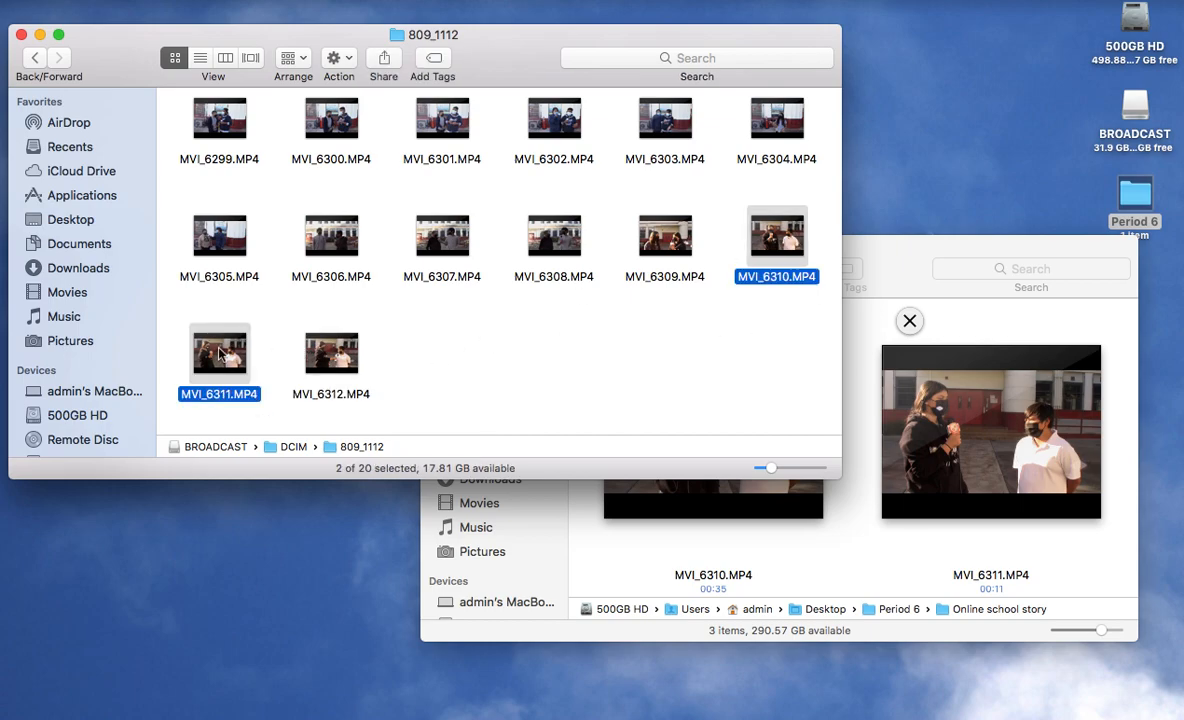
super+click(340, 360)
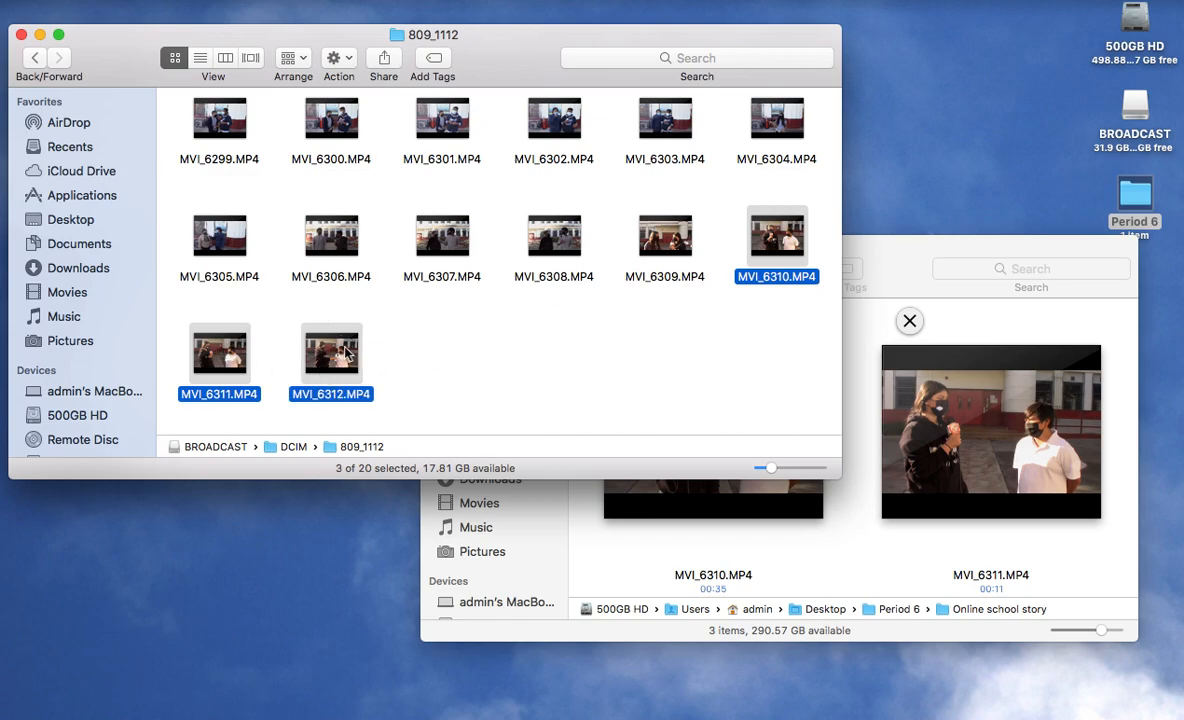
Move the selected clips MVI_6310.MP4, MVI_6311.MP4 and MVI_6312.MP4 to the Trash and check the Trash contents.
drag(344, 352, 885, 688)
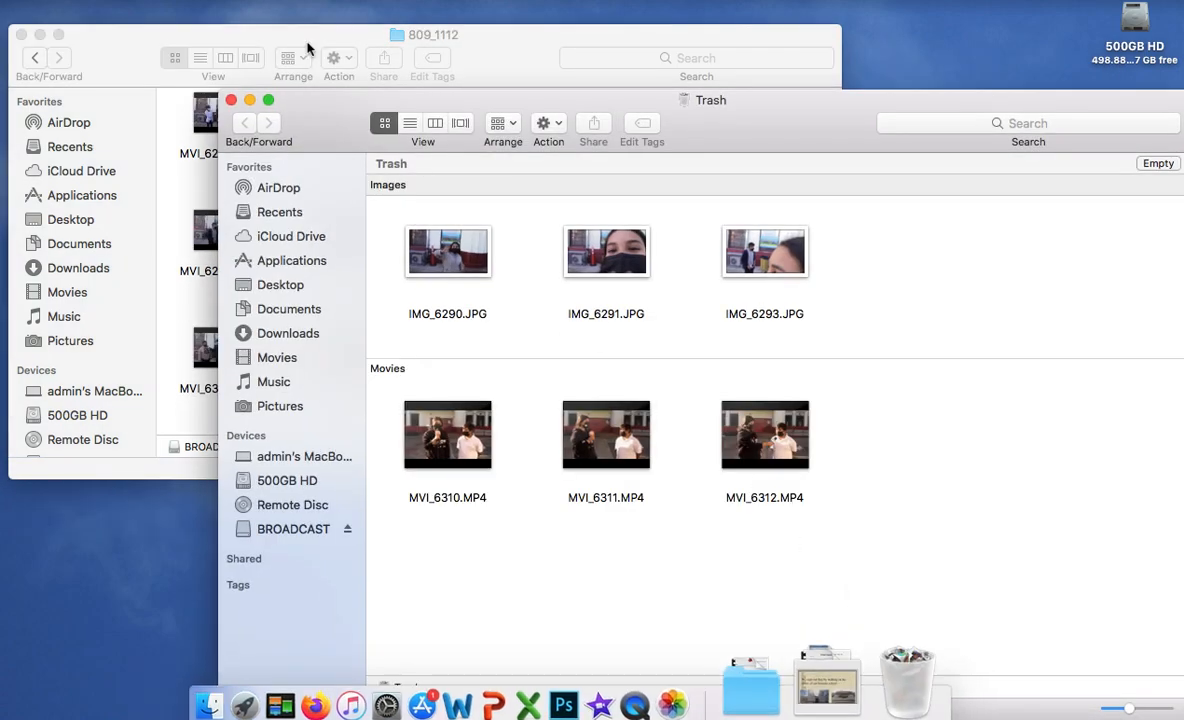
click(231, 100)
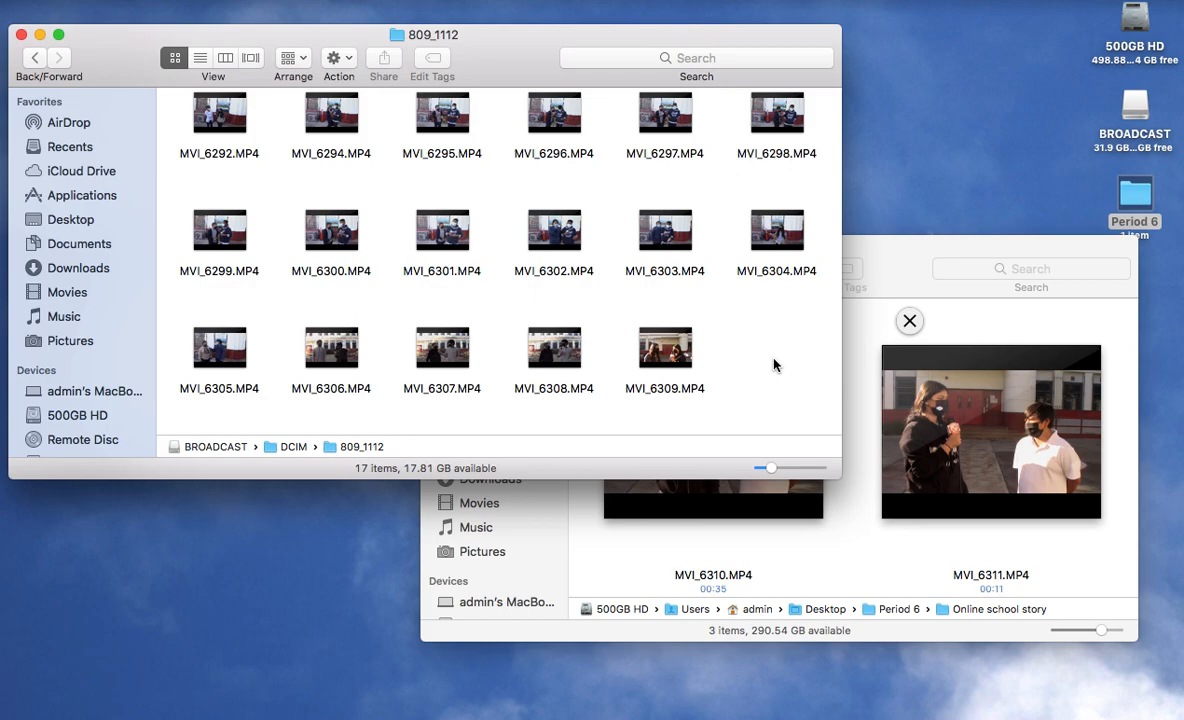
mouse_move(740, 718)
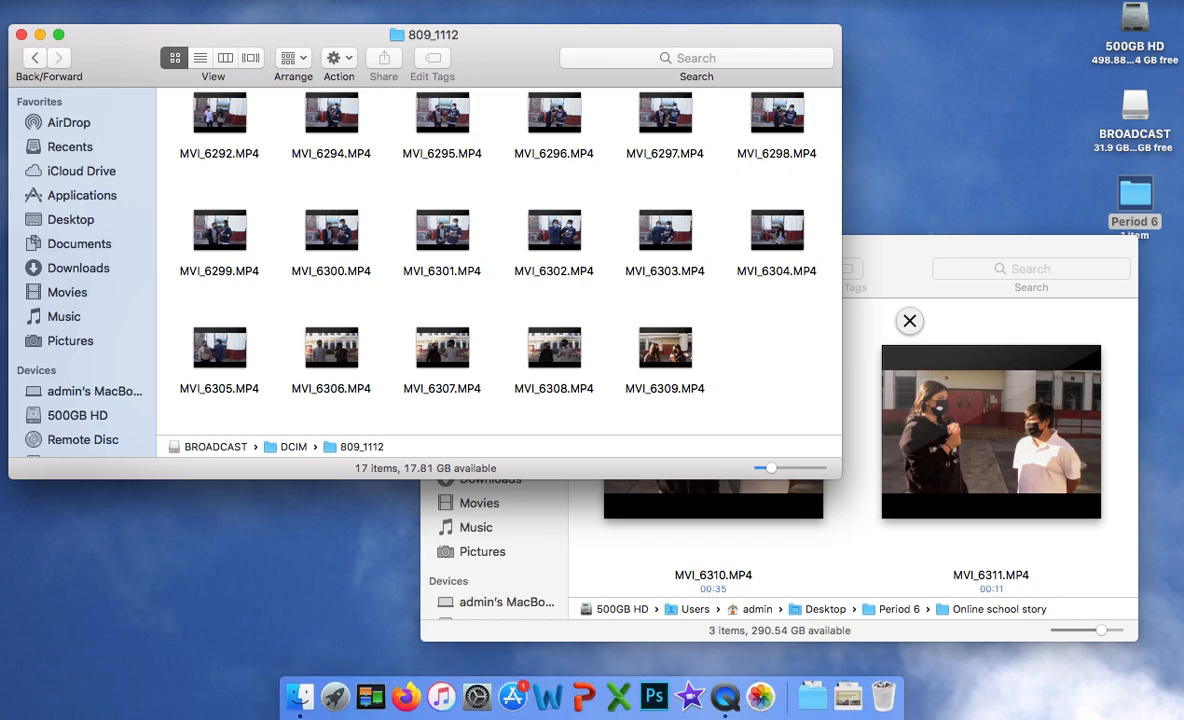
click(884, 693)
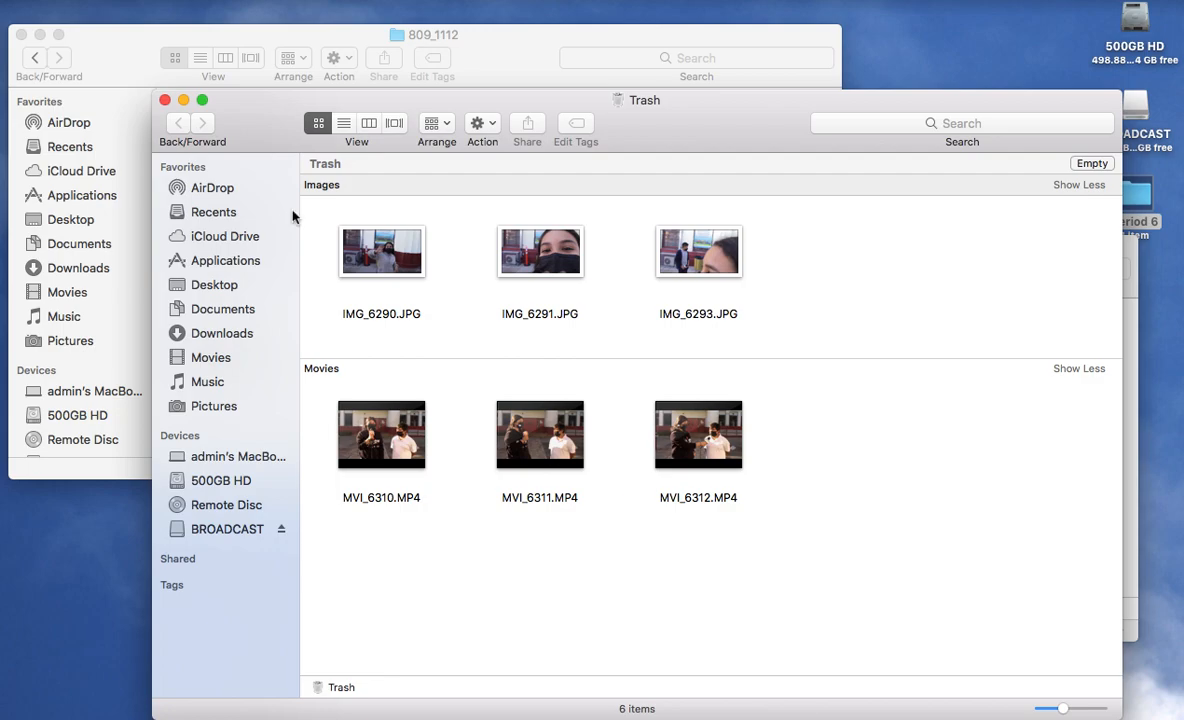
click(165, 100)
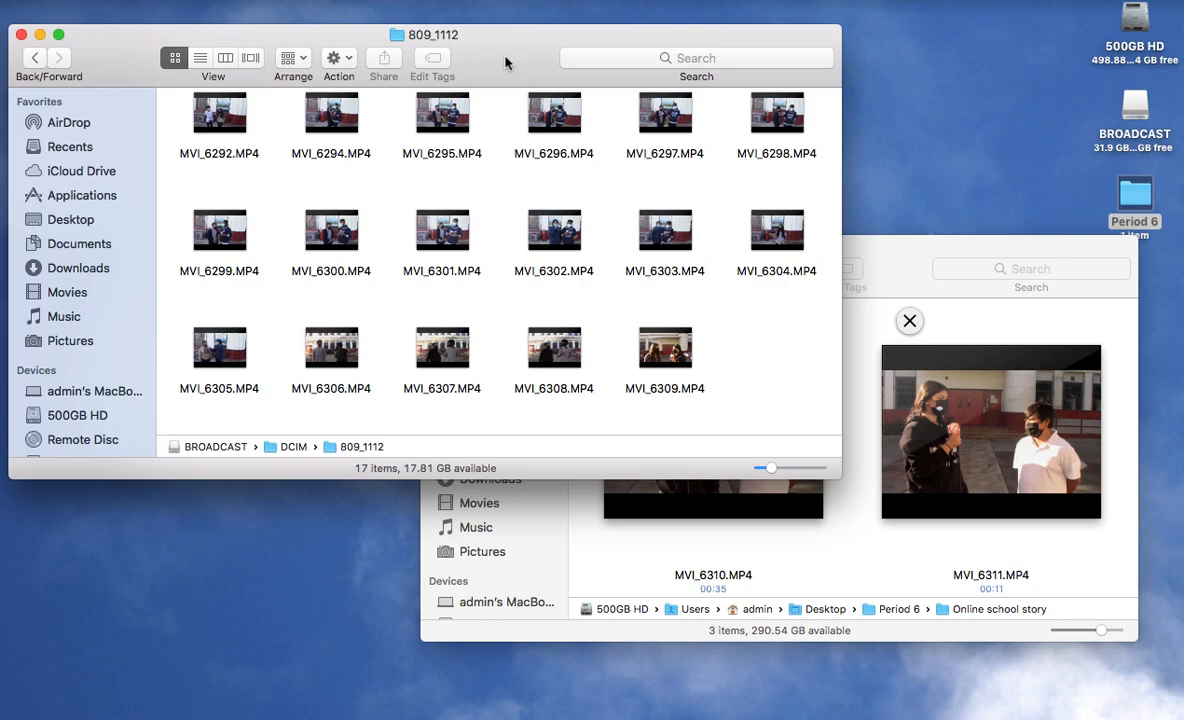
key(super+shift+BackSpace)
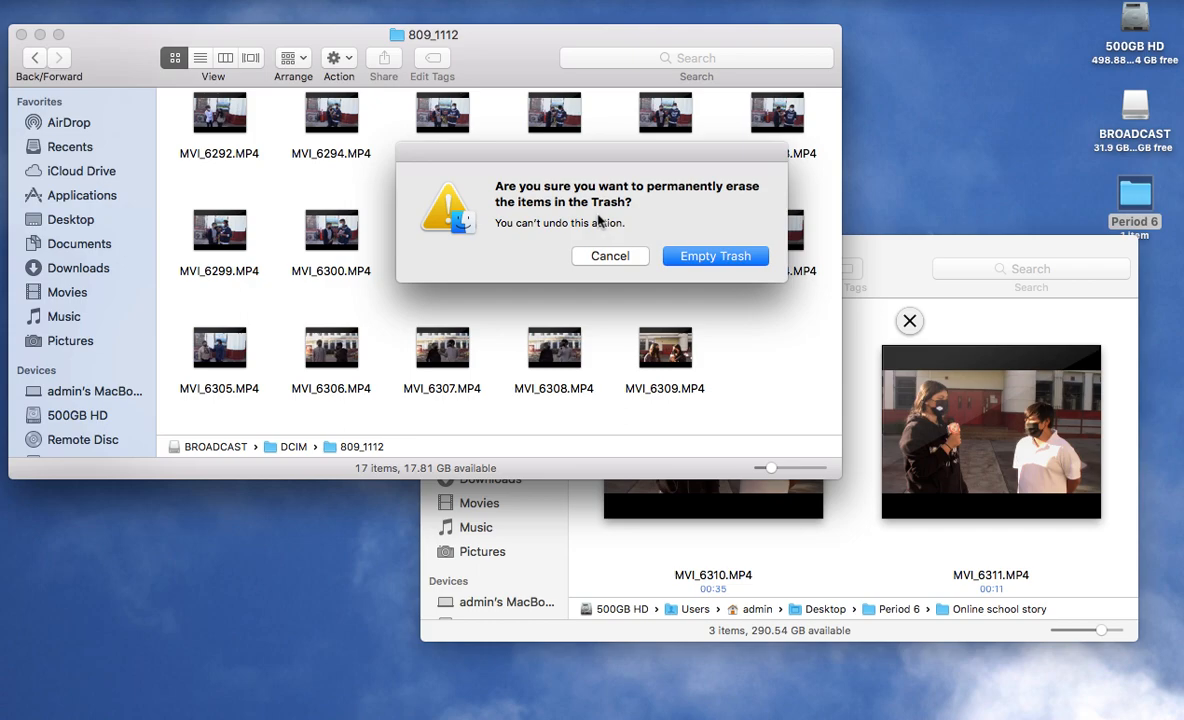
click(610, 256)
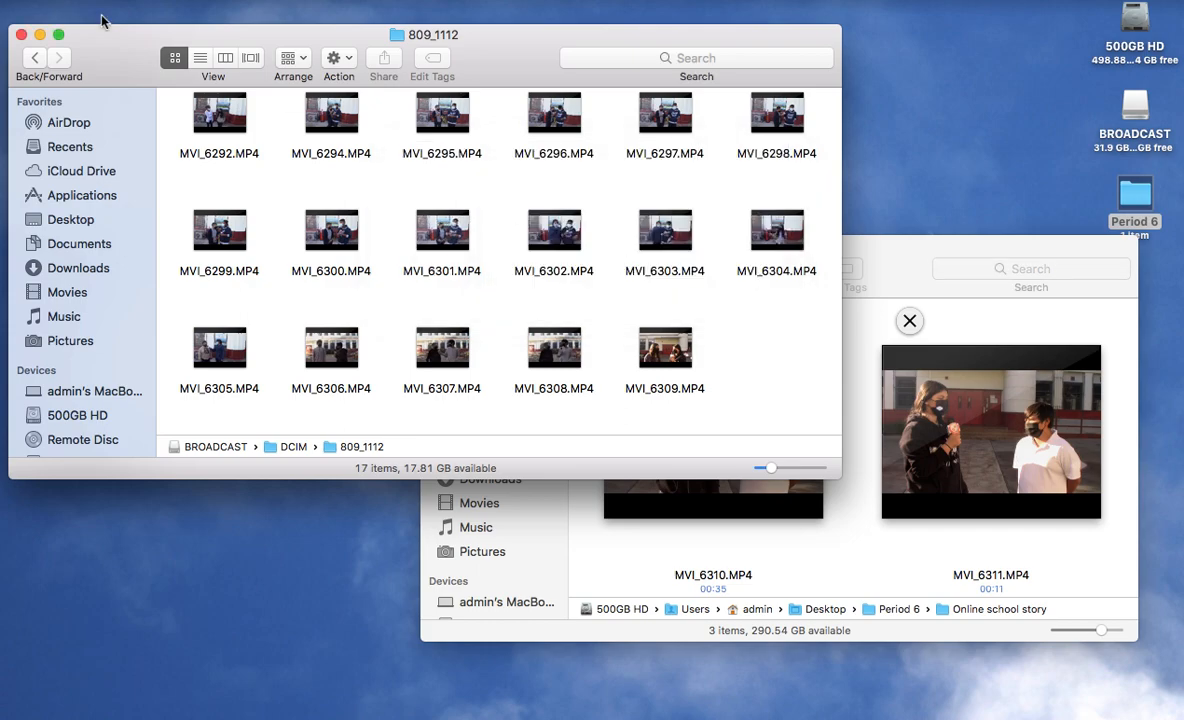
click(73, 2)
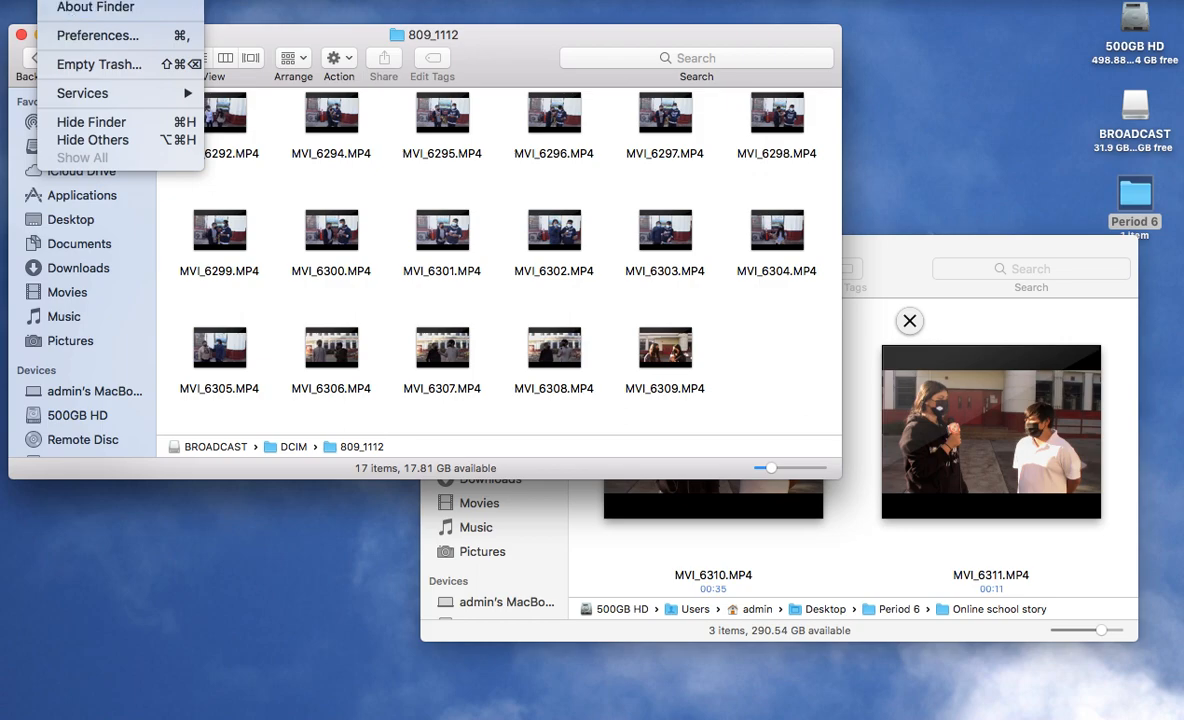
click(143, 73)
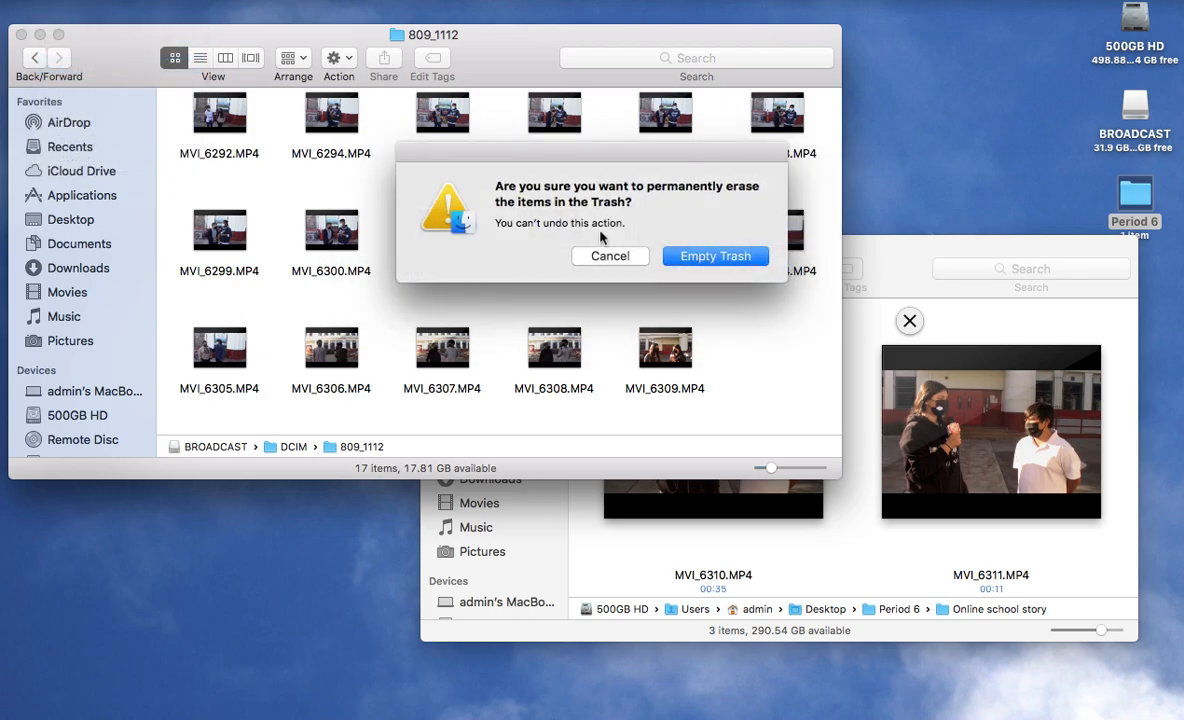
click(620, 256)
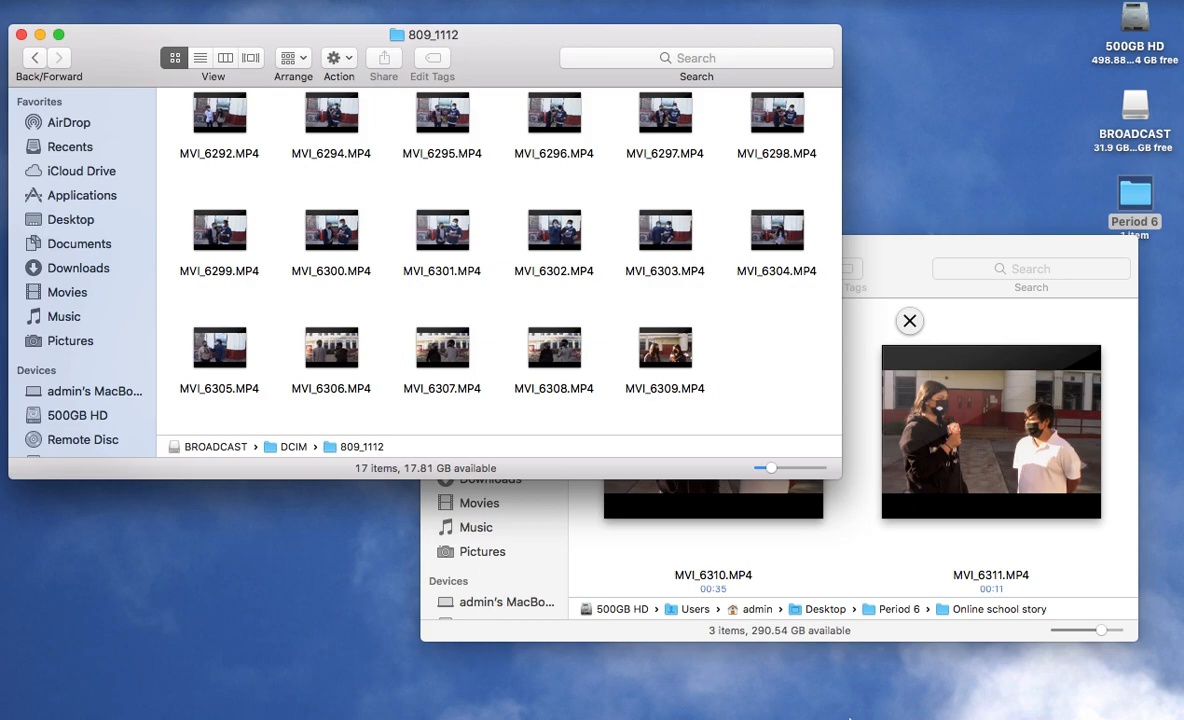
Open the Trash and permanently erase all of its images and movies.
mouse_move(838, 700)
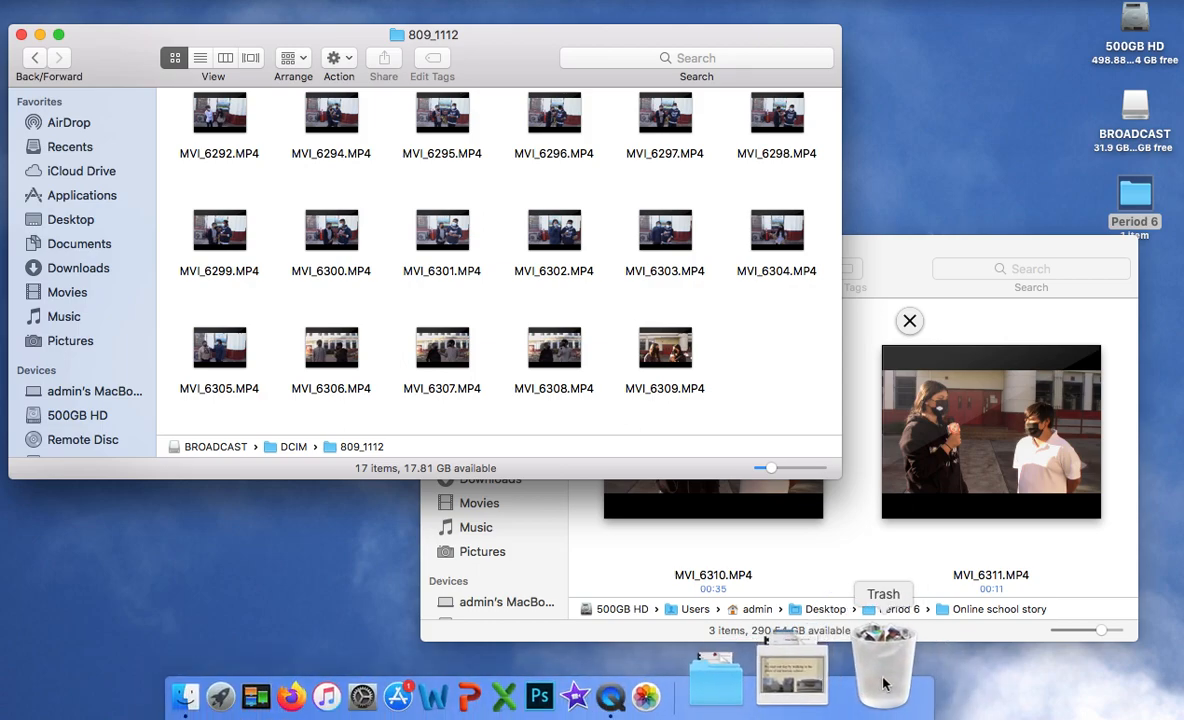
click(884, 684)
drag(727, 125, 669, 66)
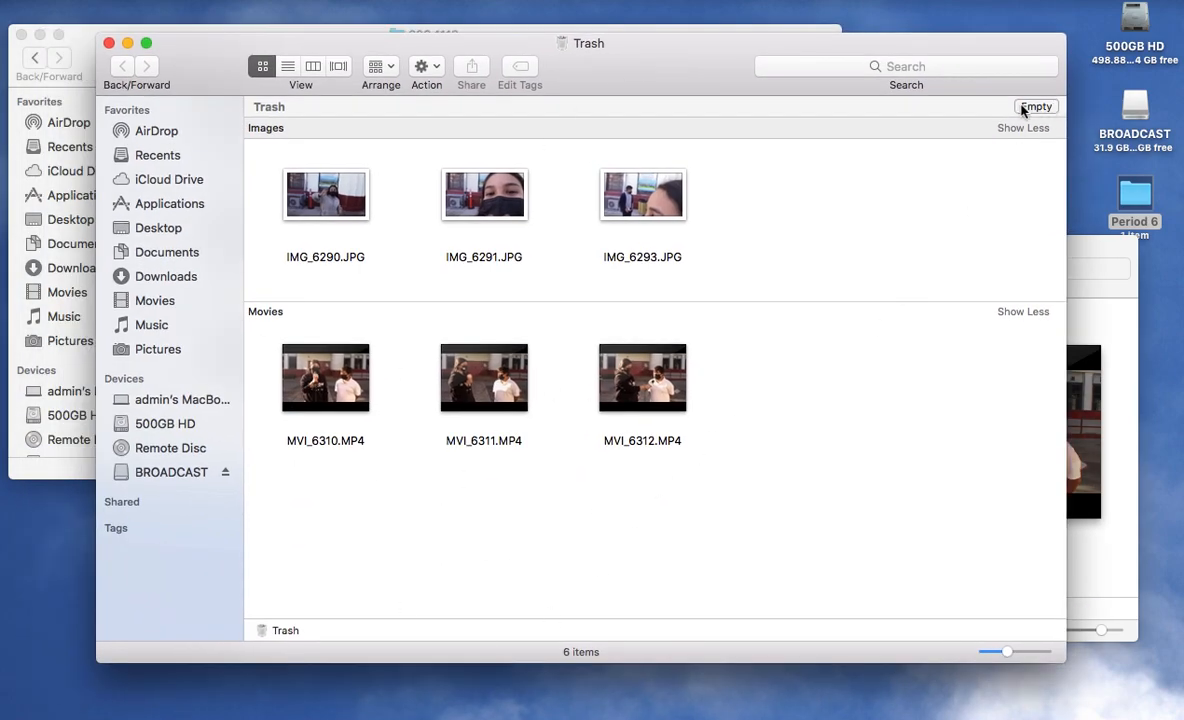
drag(652, 60, 744, 105)
click(490, 46)
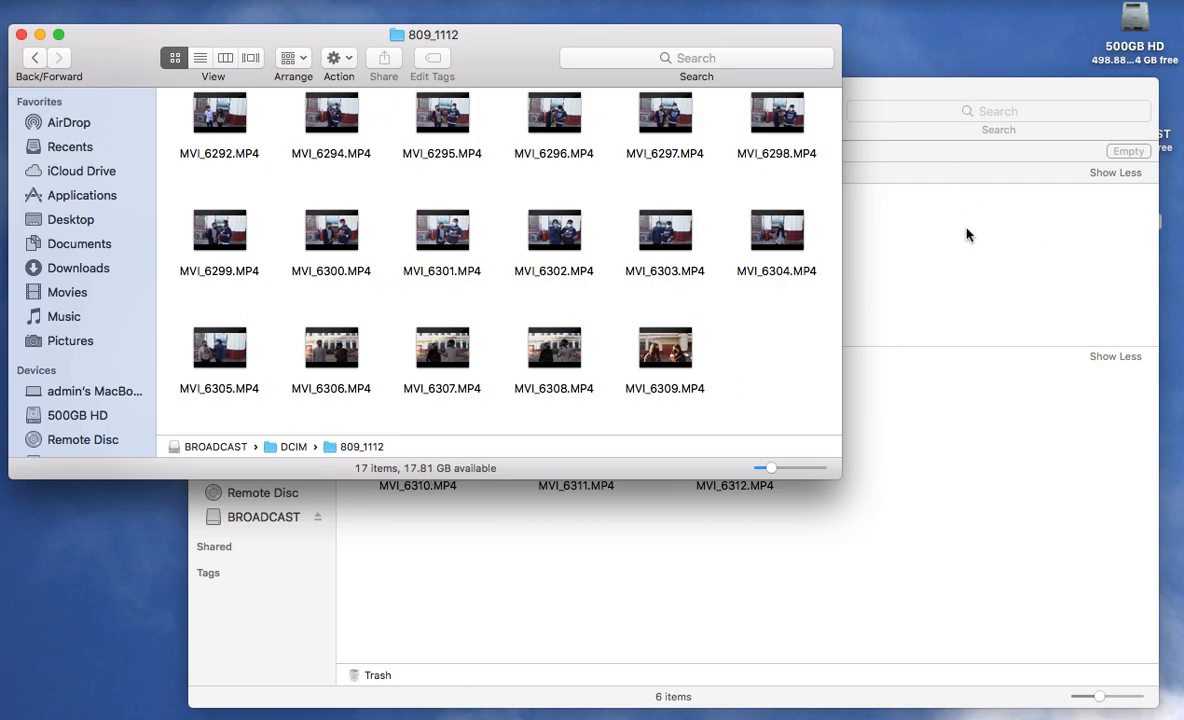
click(990, 272)
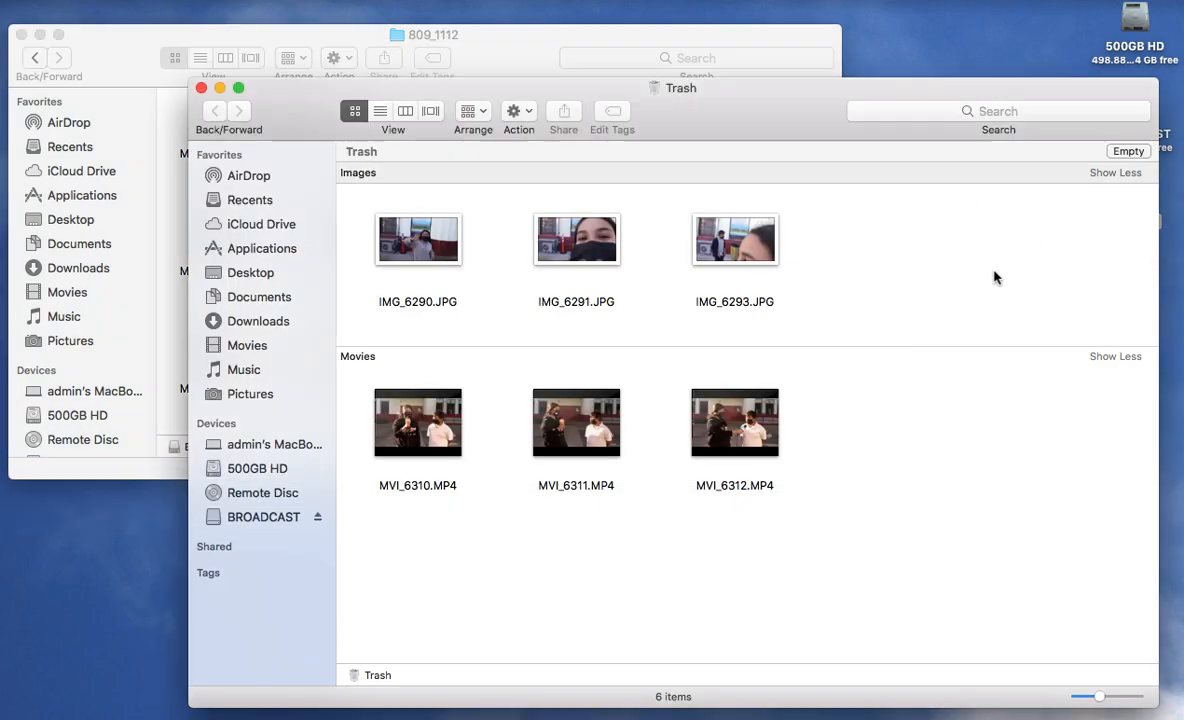
click(1112, 152)
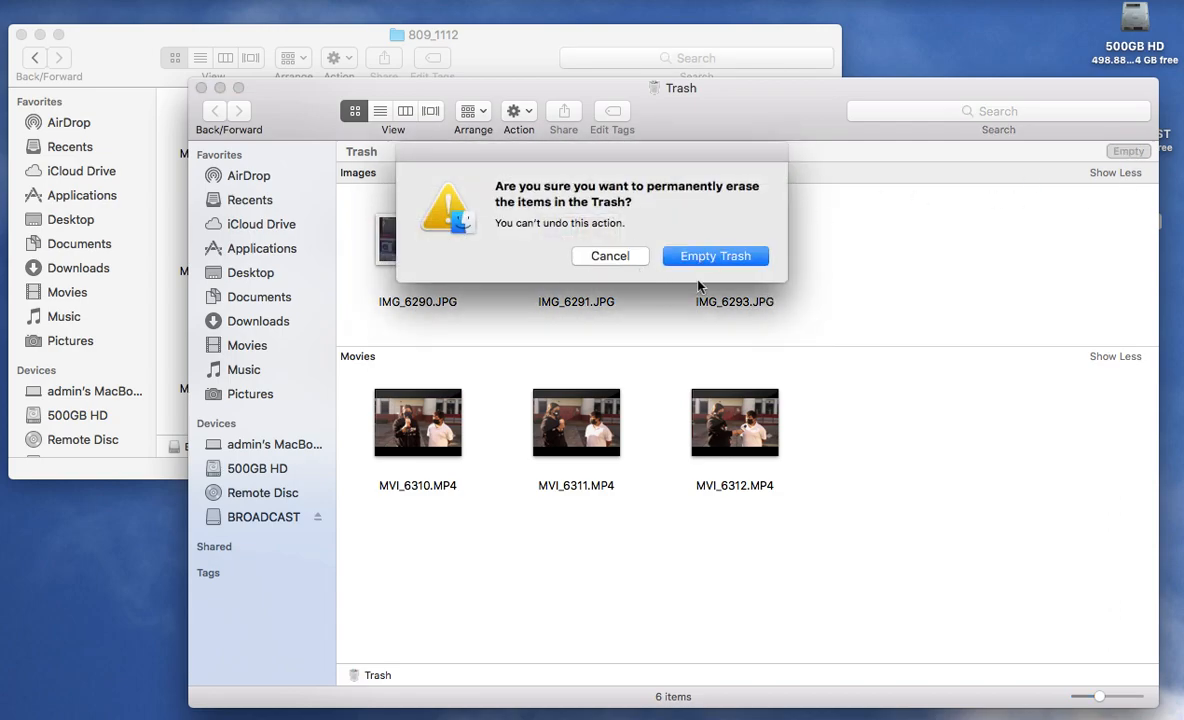
click(702, 257)
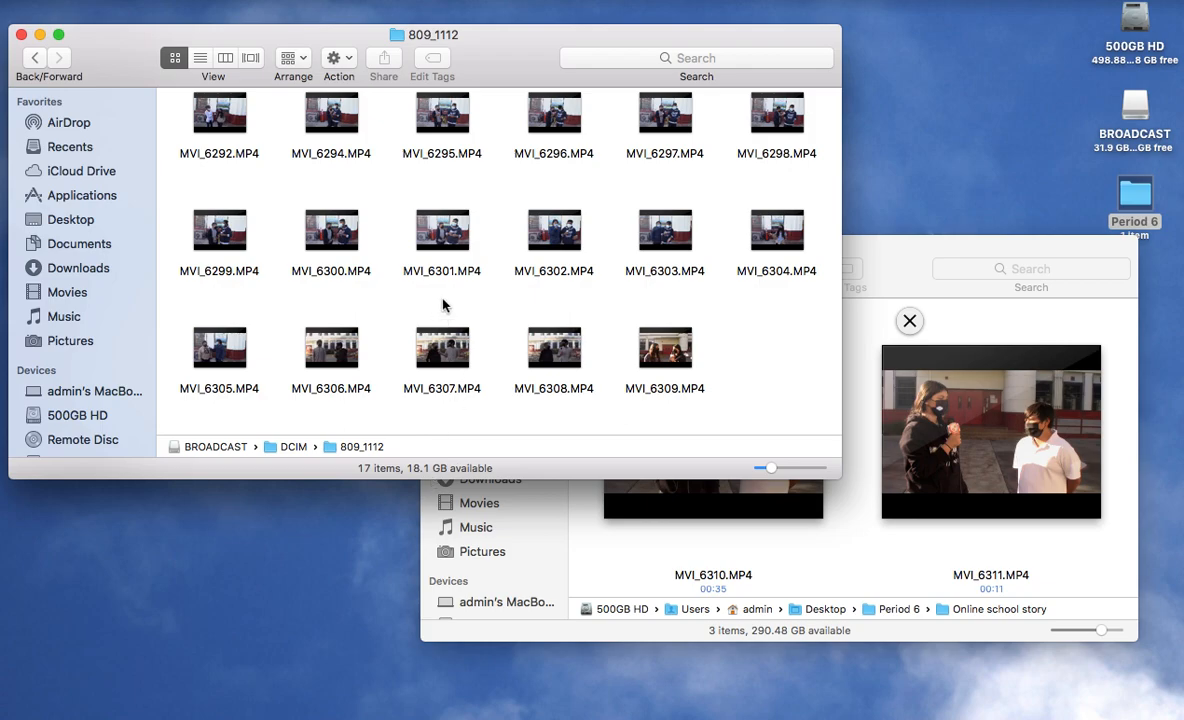
Enlarge the 809_1112 window to fit all remaining clips, and go to the top level of the BROADCAST card.
scroll(504, 258, down, 2)
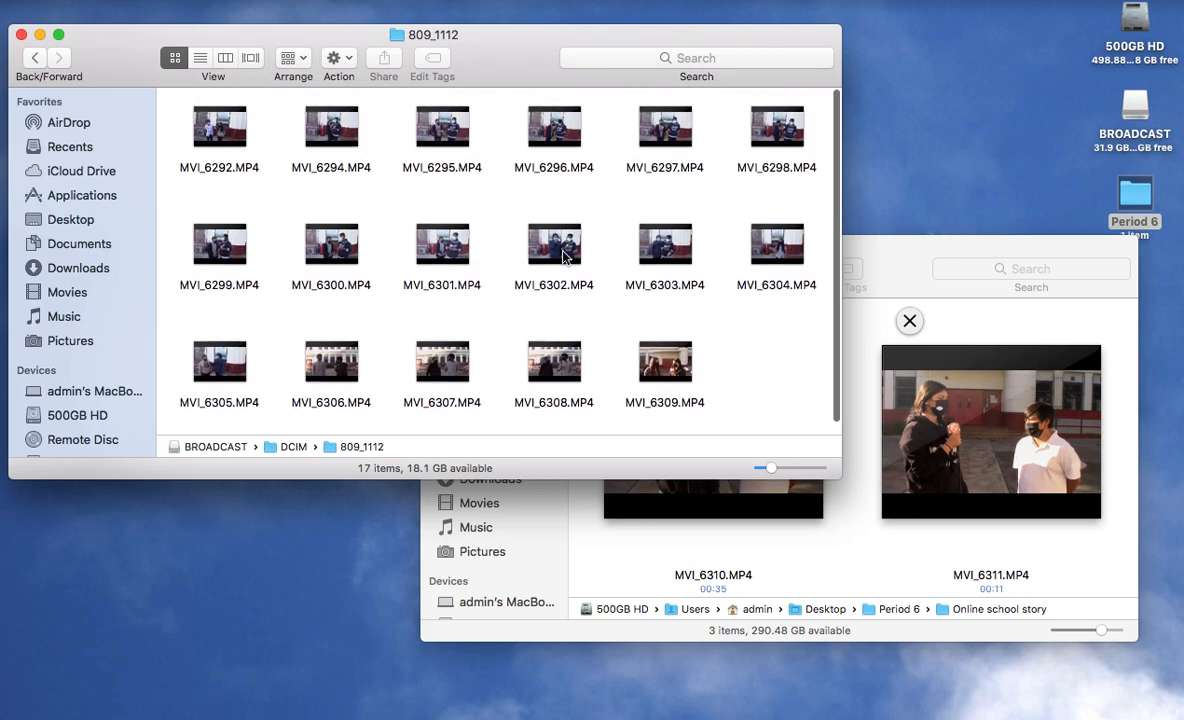
drag(838, 473, 985, 642)
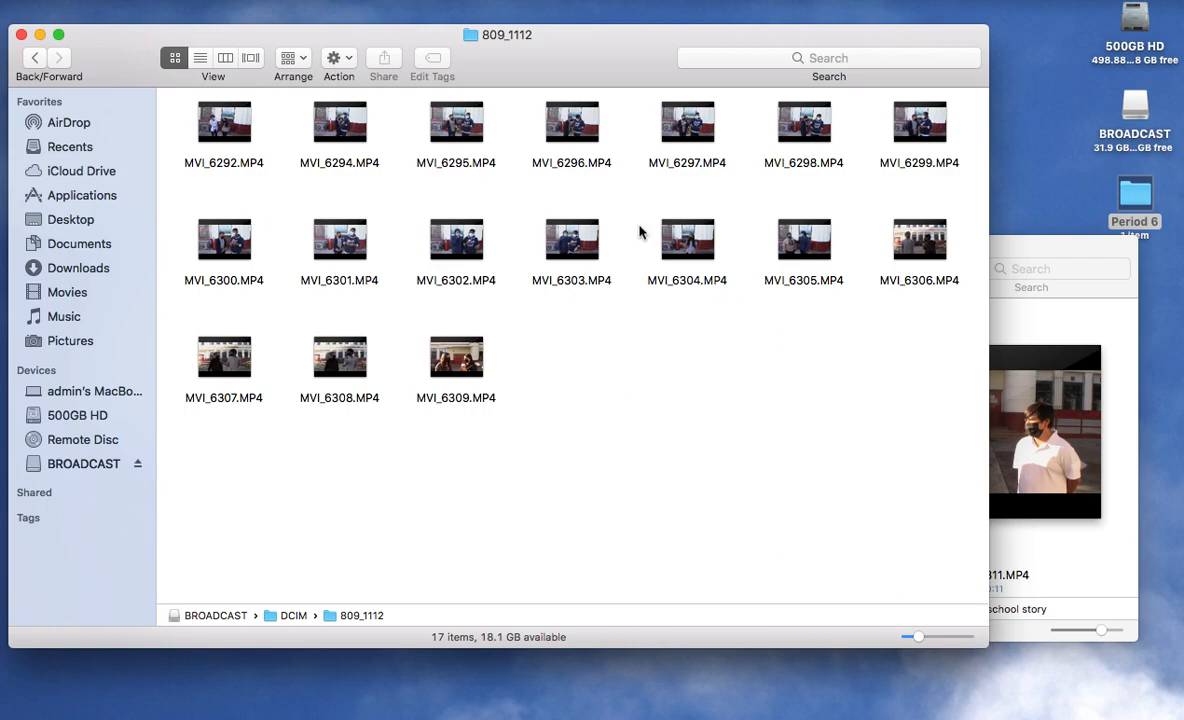
click(74, 466)
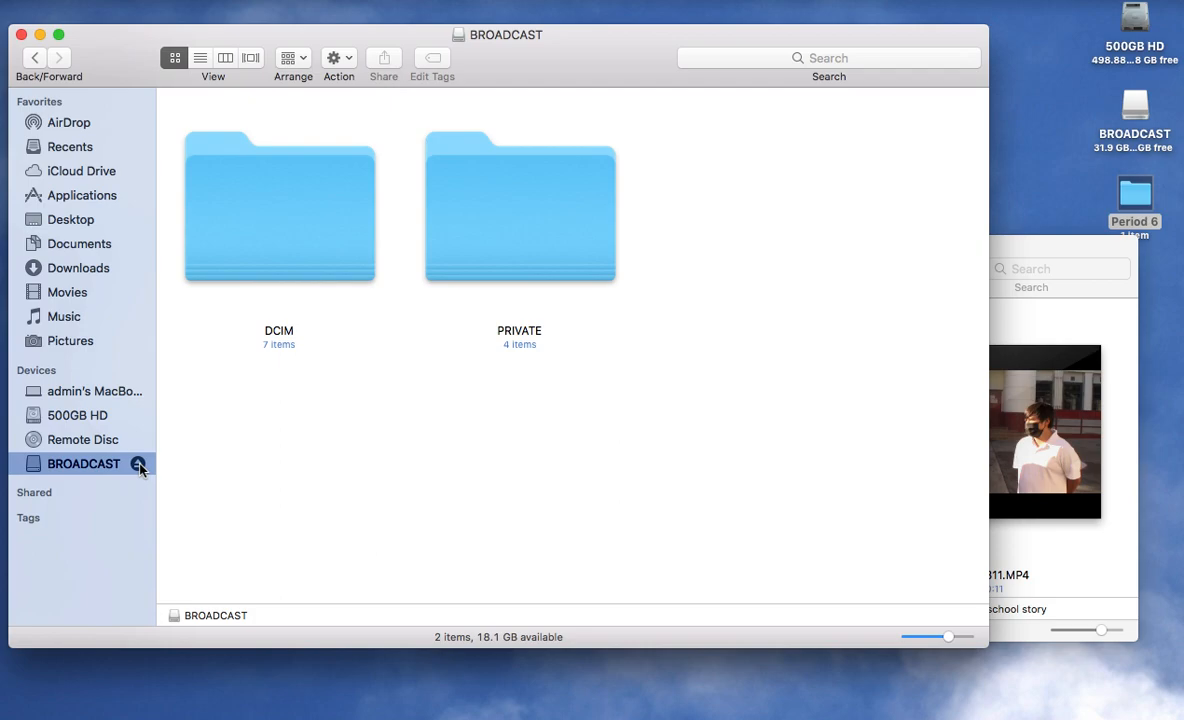
click(1130, 113)
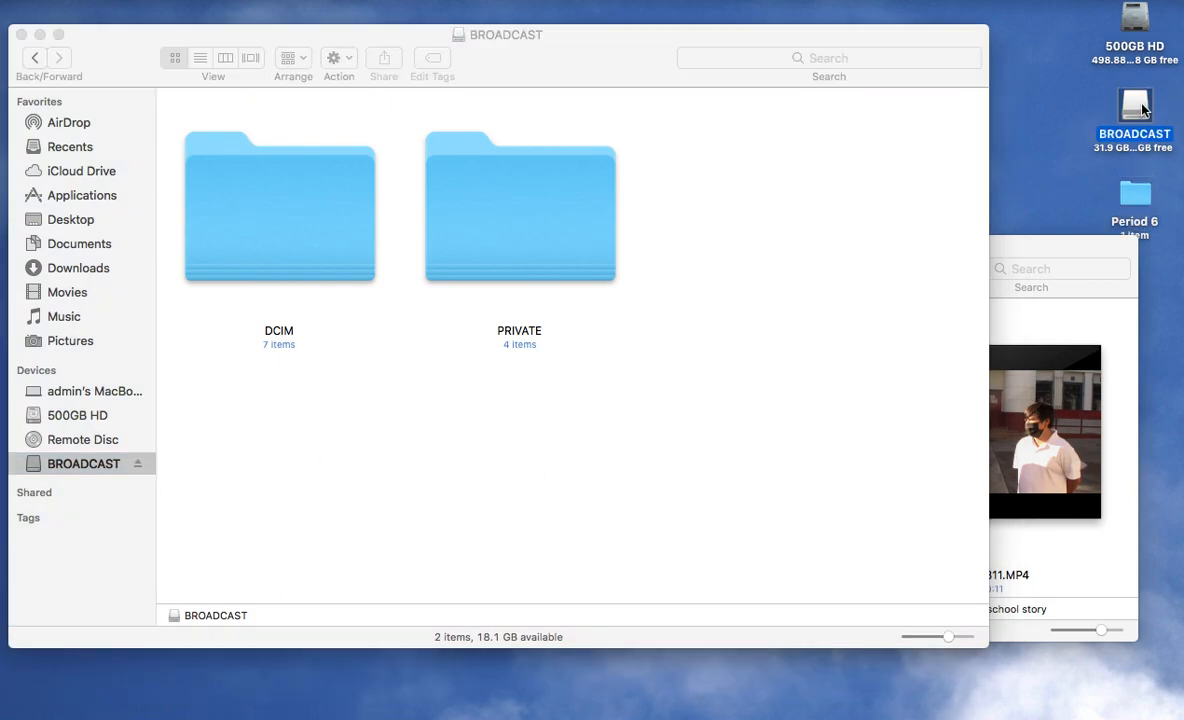
drag(1143, 108, 883, 698)
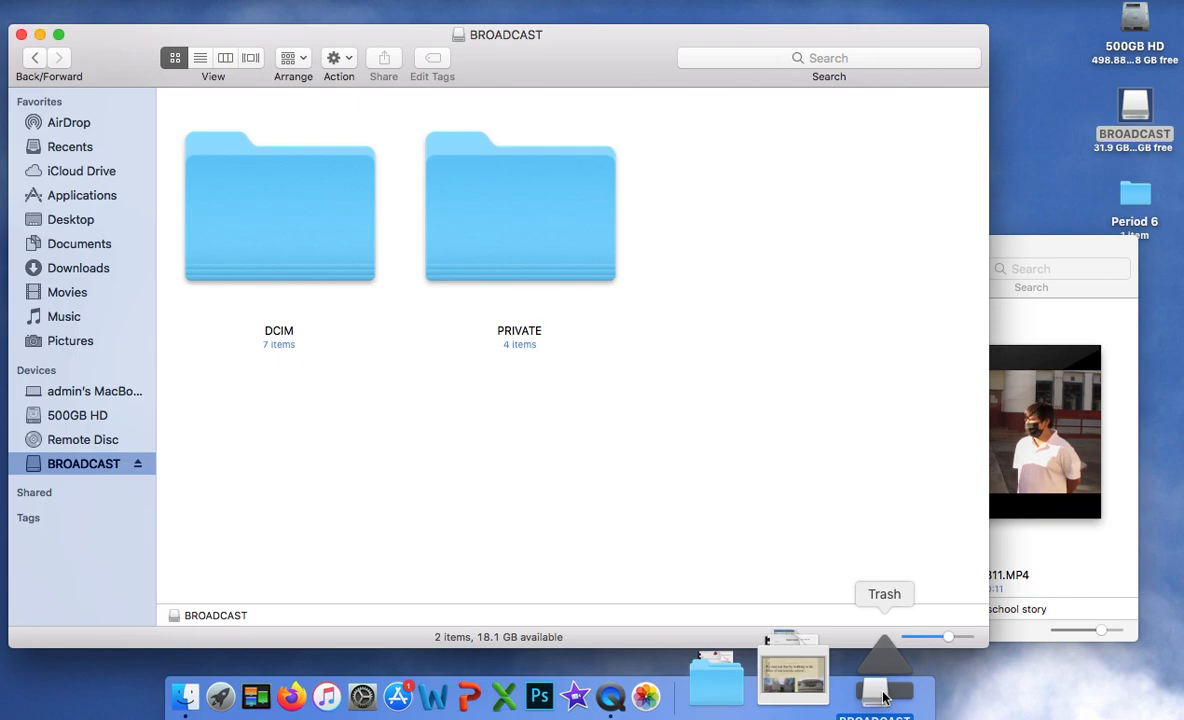
drag(883, 698, 886, 677)
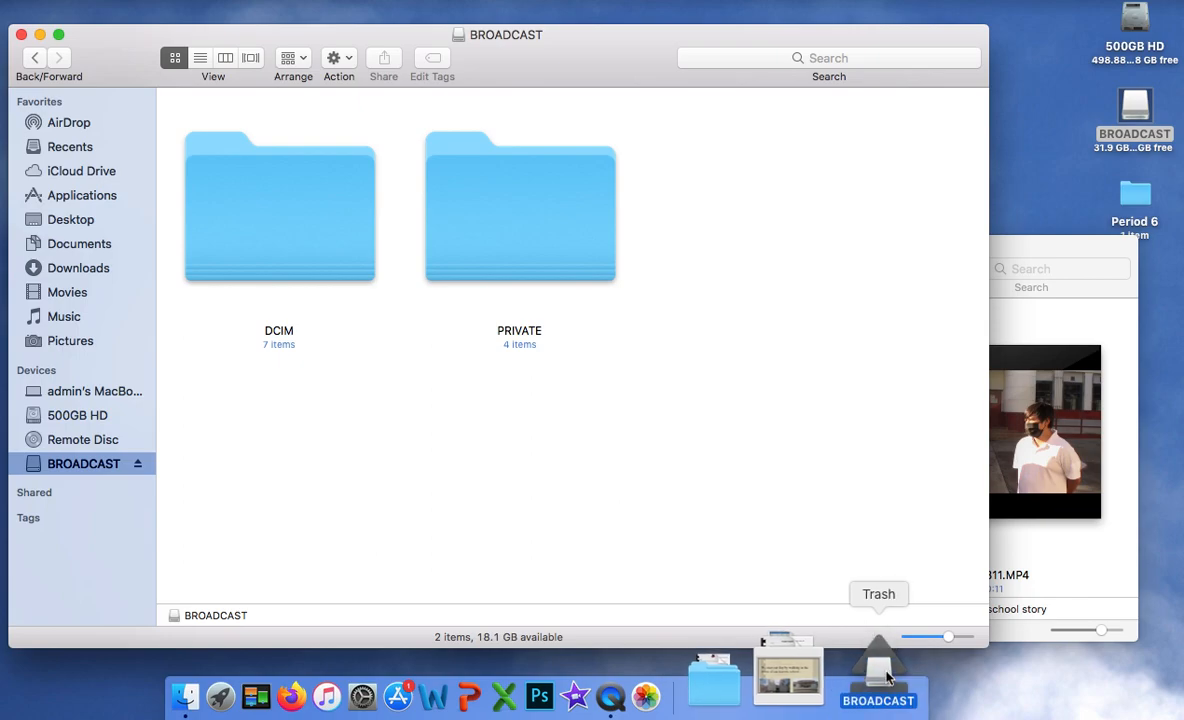
drag(886, 677, 1142, 118)
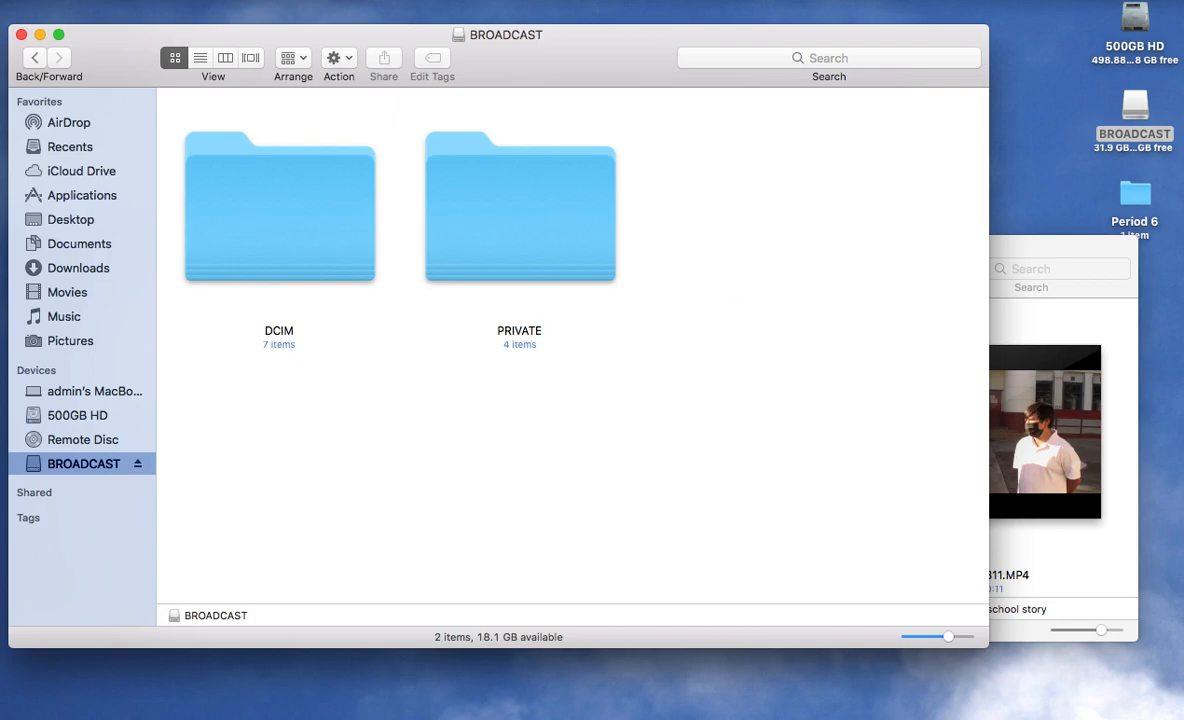
Close the BROADCAST window and enlarge the Online school story window to fit its three clips in one row.
click(21, 36)
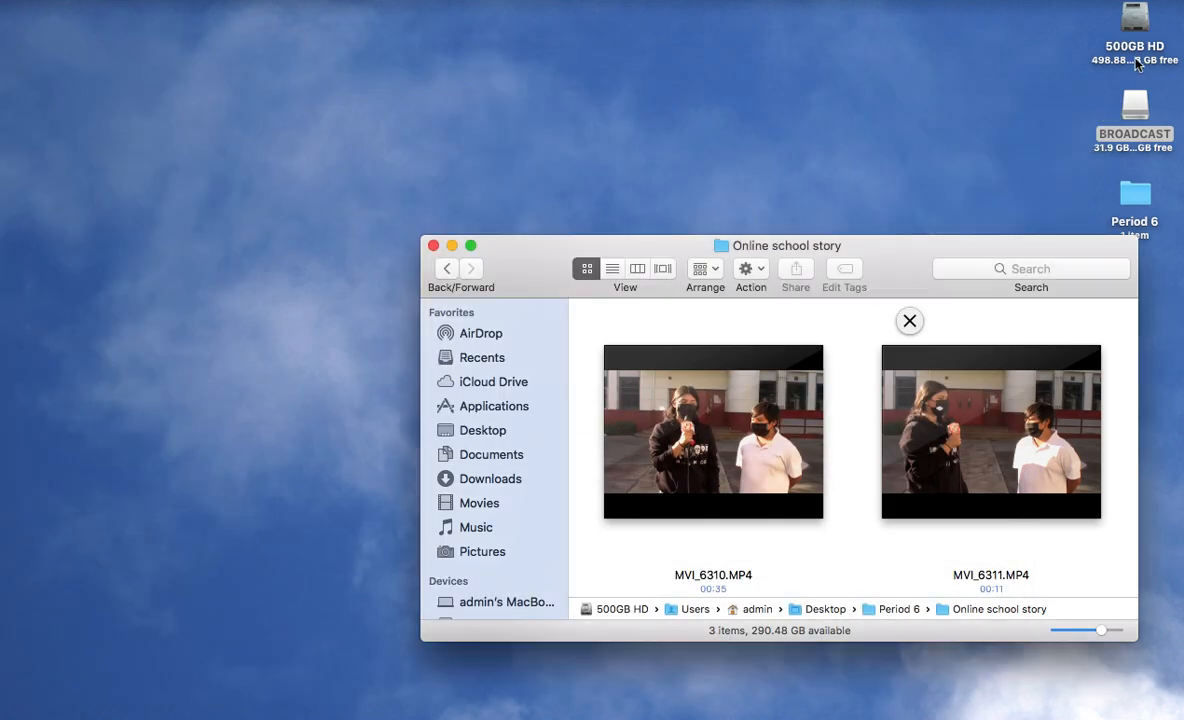
drag(890, 284, 616, 110)
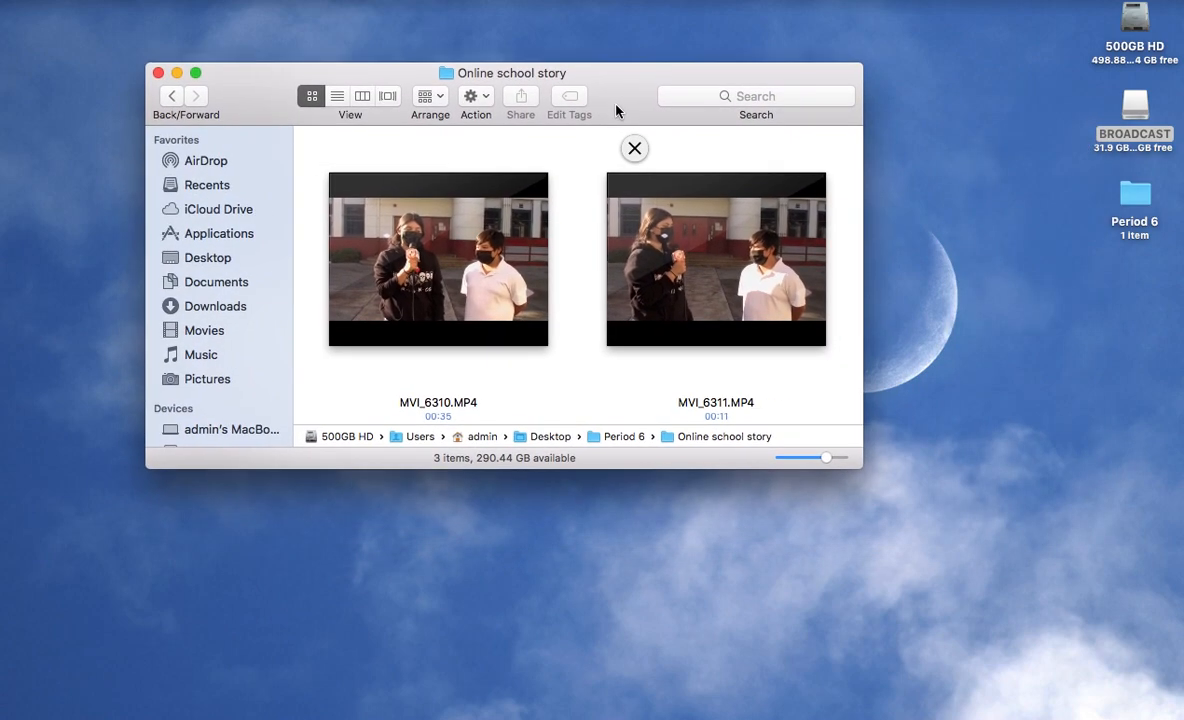
drag(859, 461, 1122, 667)
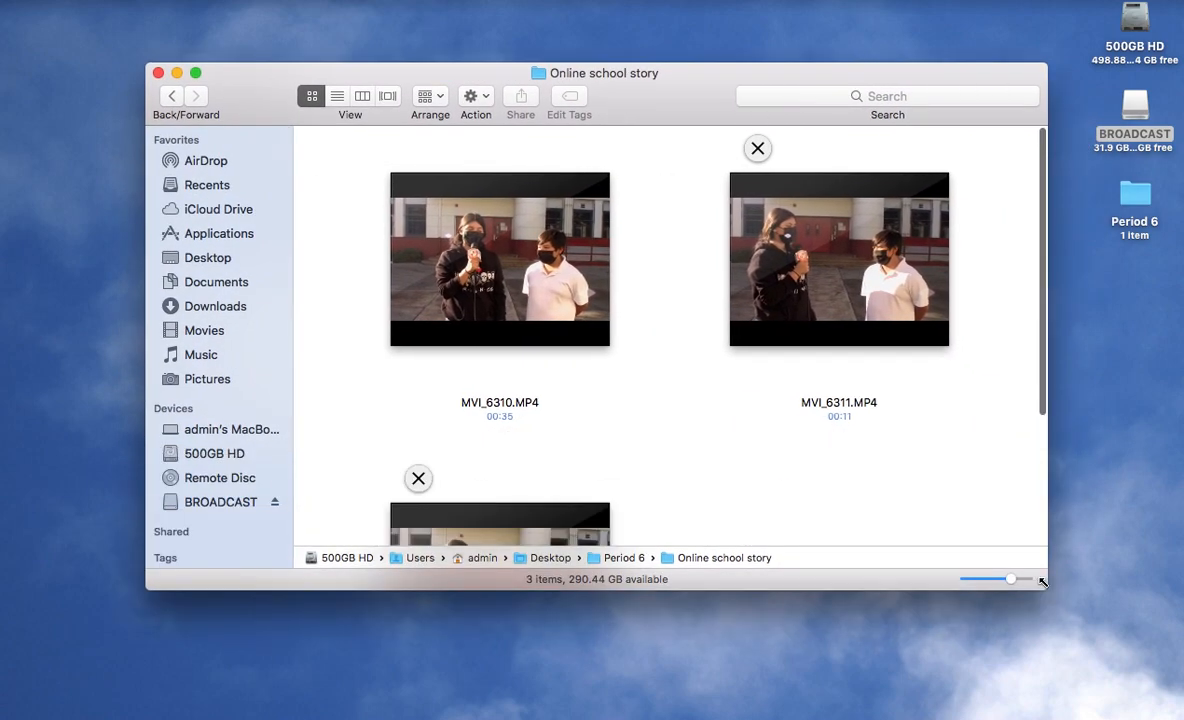
drag(784, 100, 645, 37)
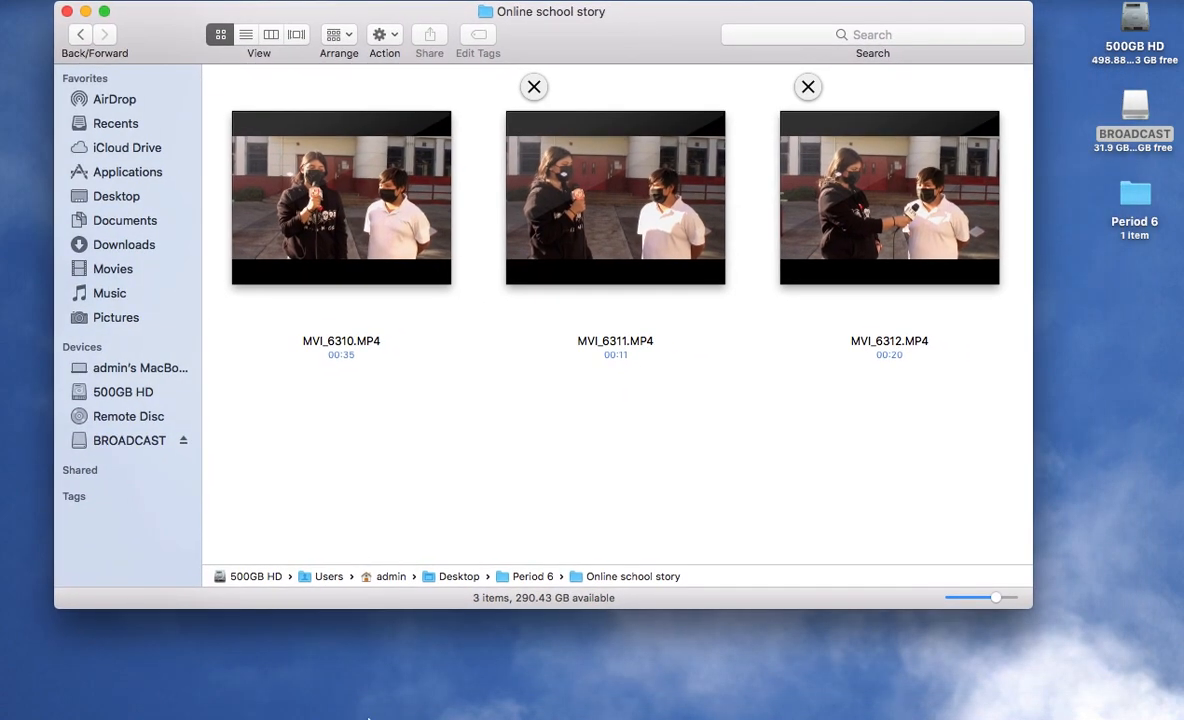
Switch to iMovie and create a new movie project.
mouse_move(368, 716)
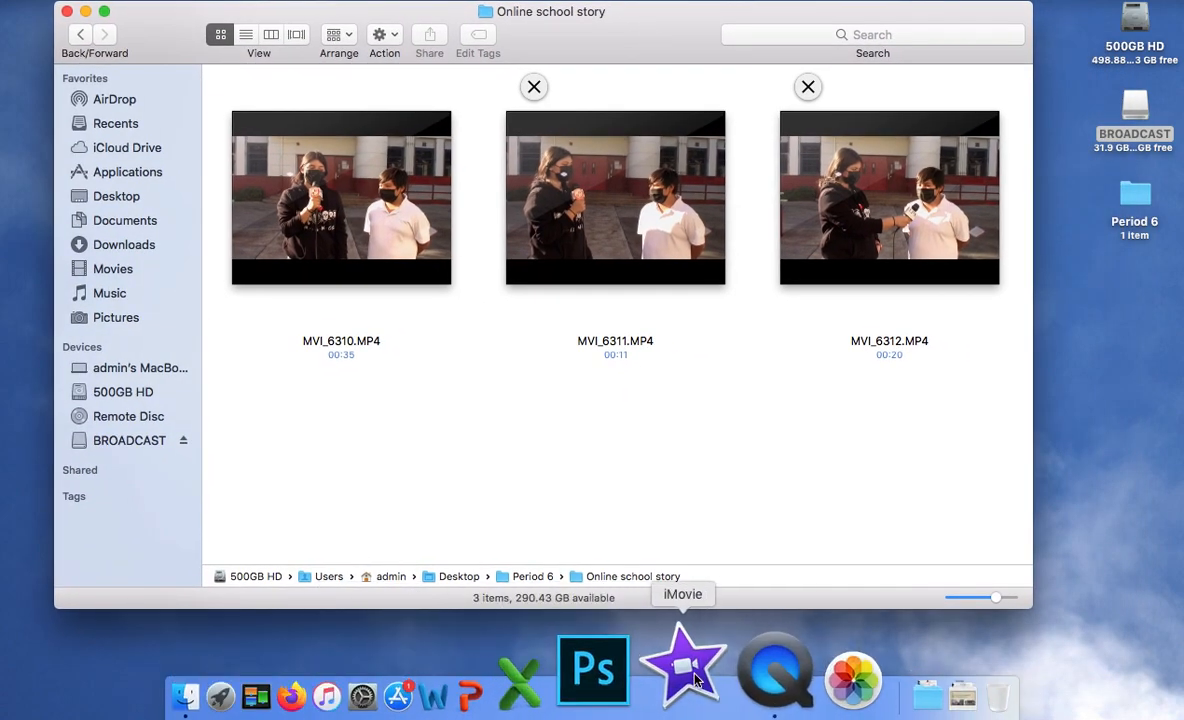
click(695, 674)
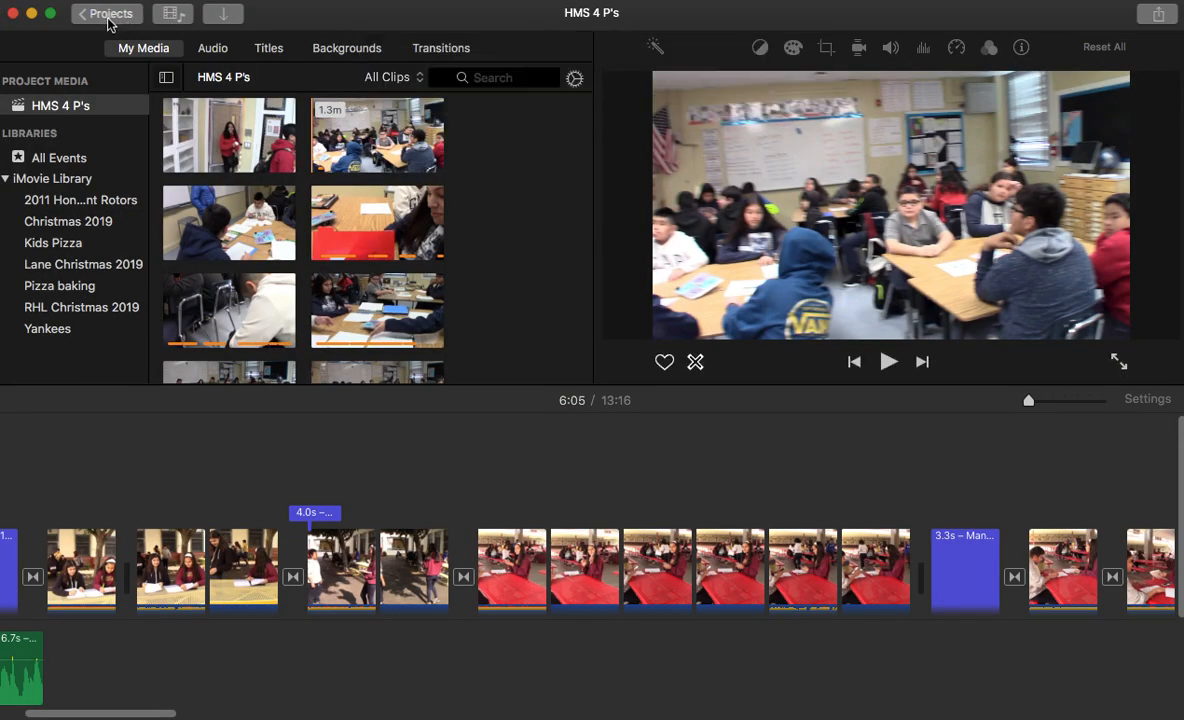
click(108, 14)
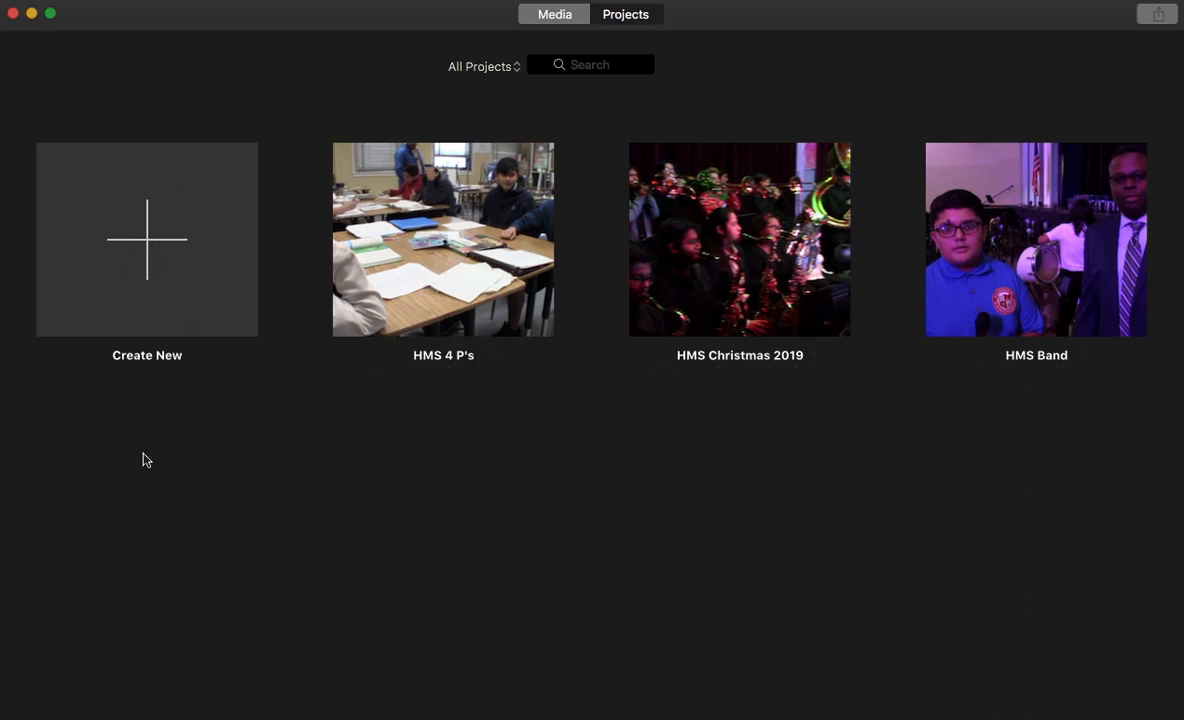
click(152, 247)
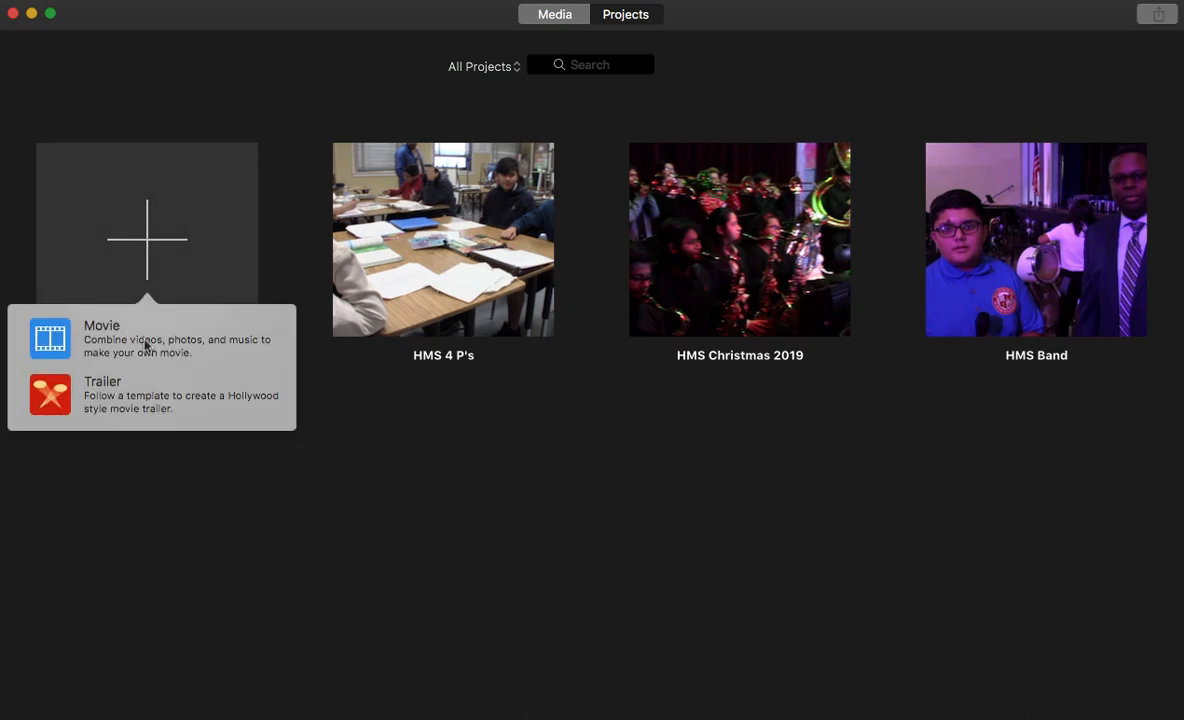
click(88, 346)
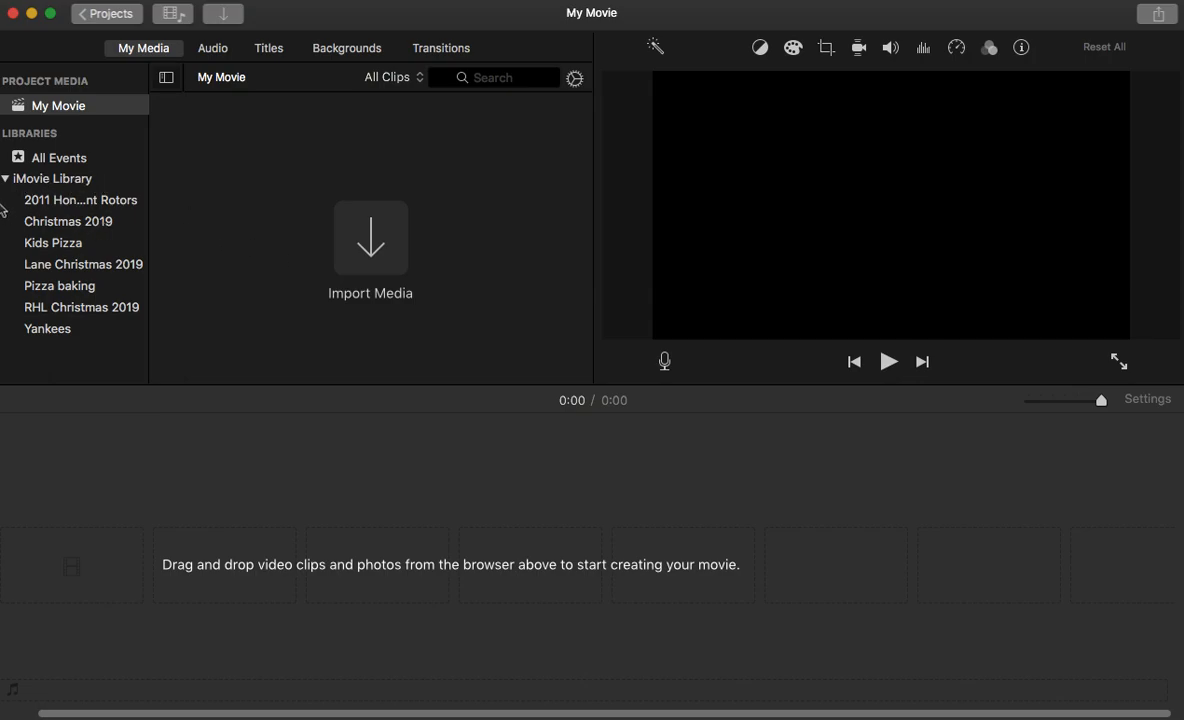
Create a new event named Online school in the iMovie Library.
click(55, 164)
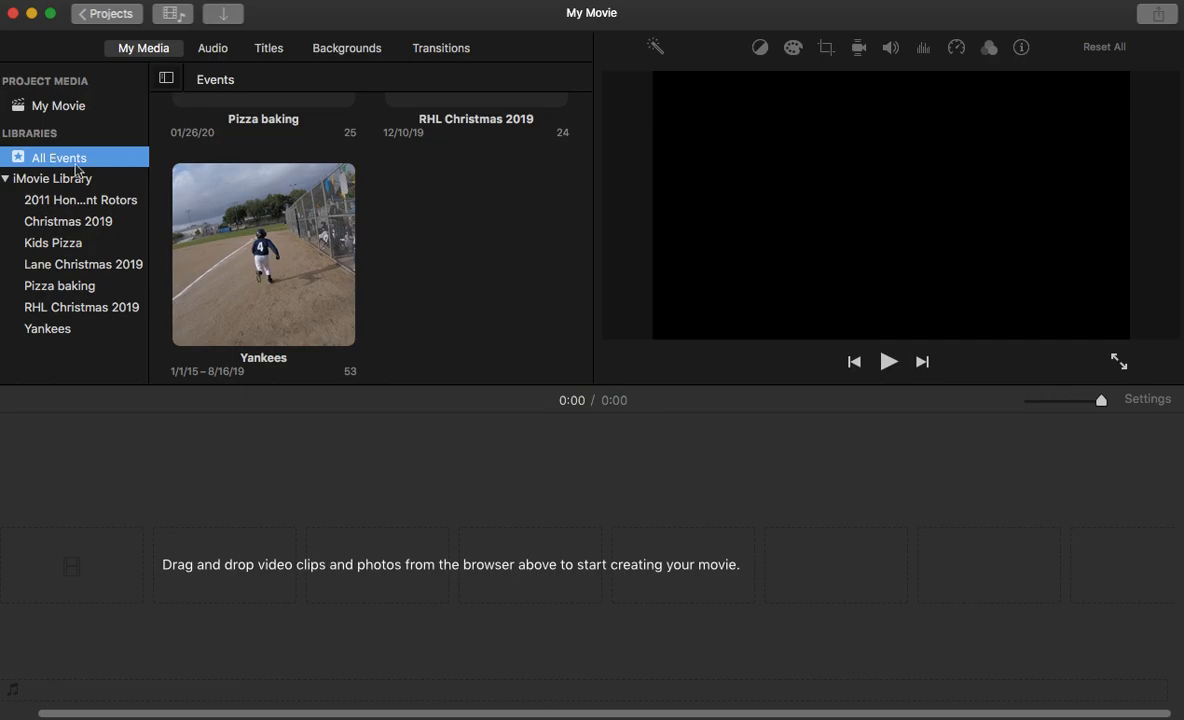
click(43, 179)
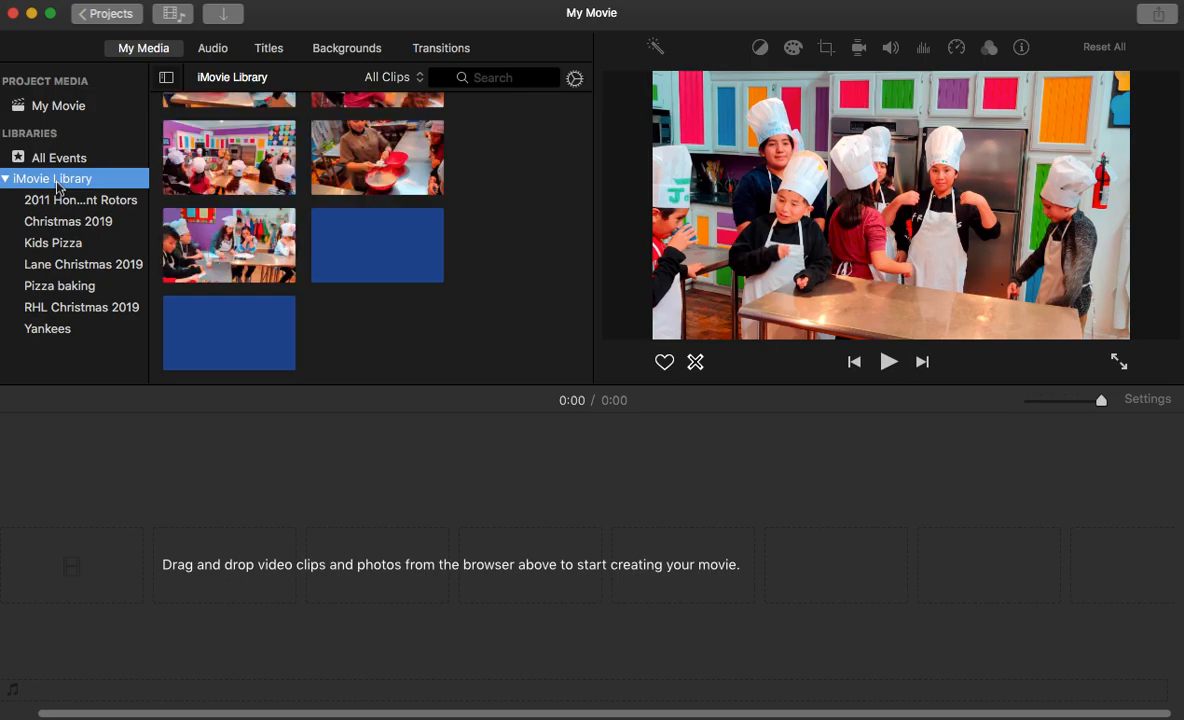
right_click(57, 183)
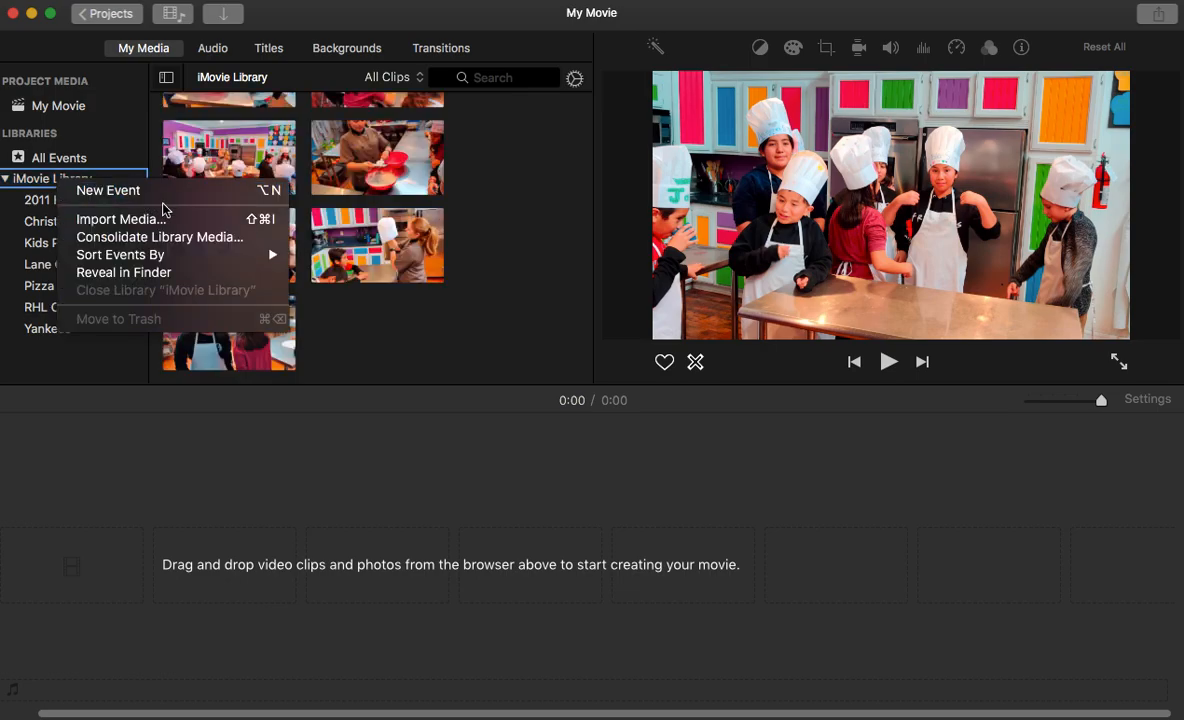
click(120, 189)
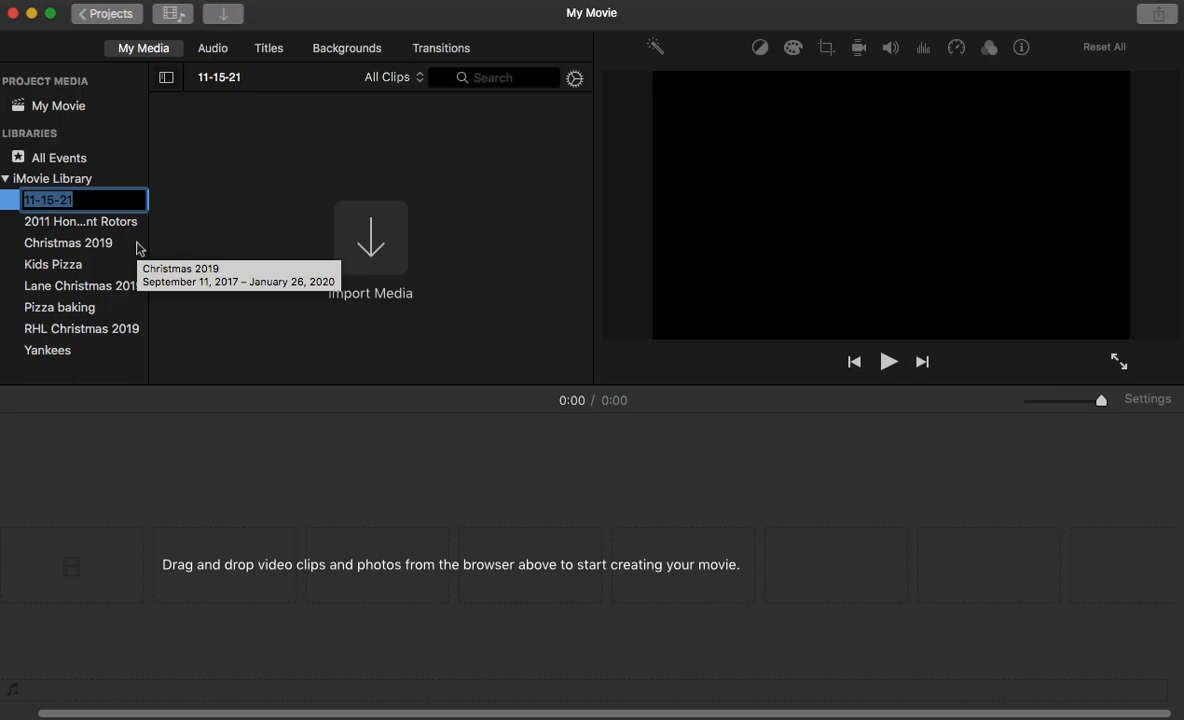
text(Online s)
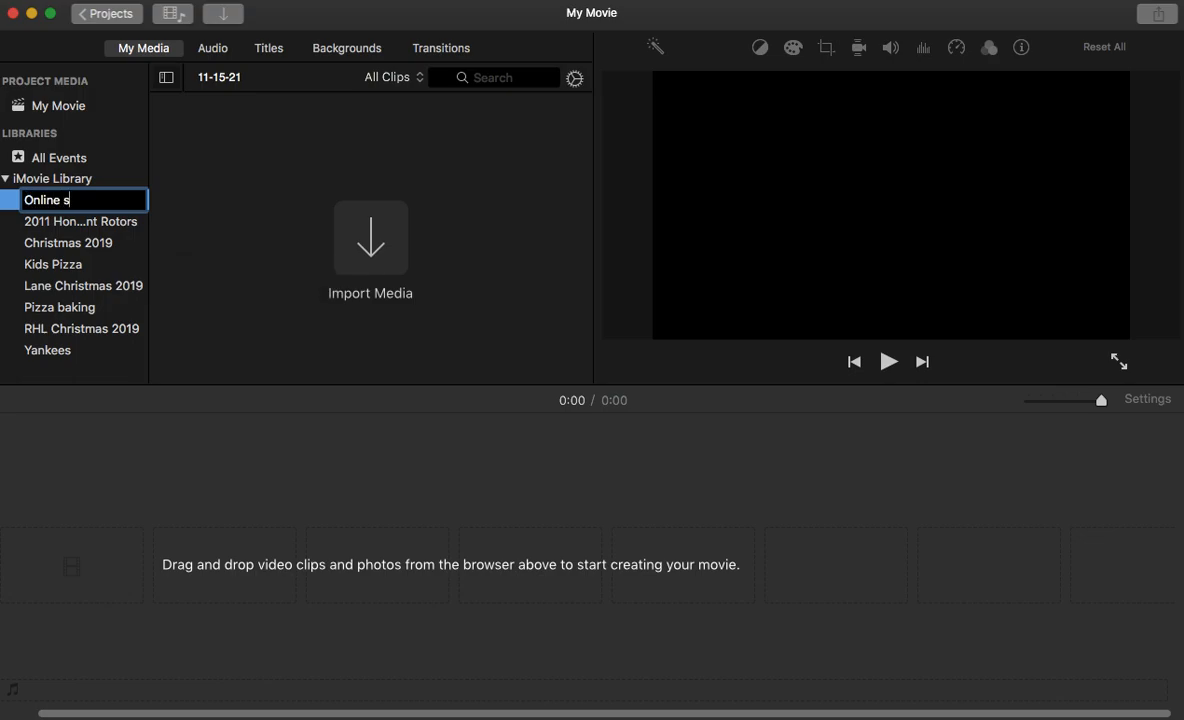
text(chool)
key(Return)
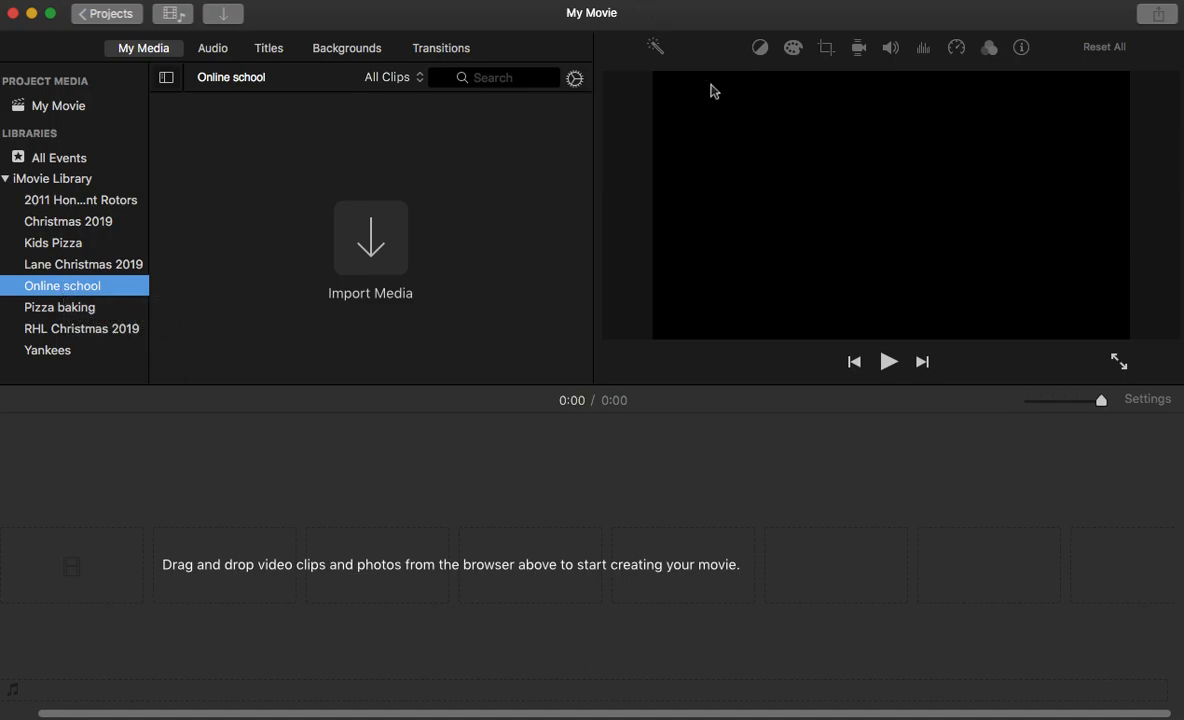
Enlarge the area above the timeline, and browse the media import to Desktop > Period 6 > Online school story.
click(584, 511)
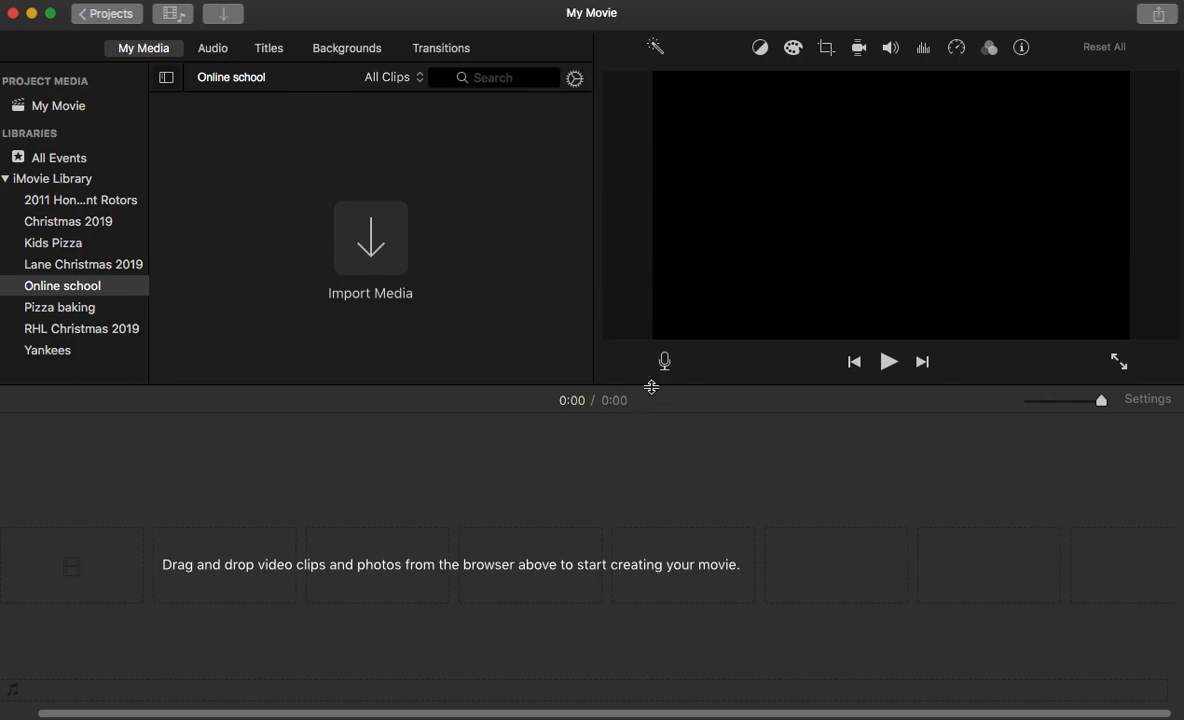
drag(651, 387, 658, 441)
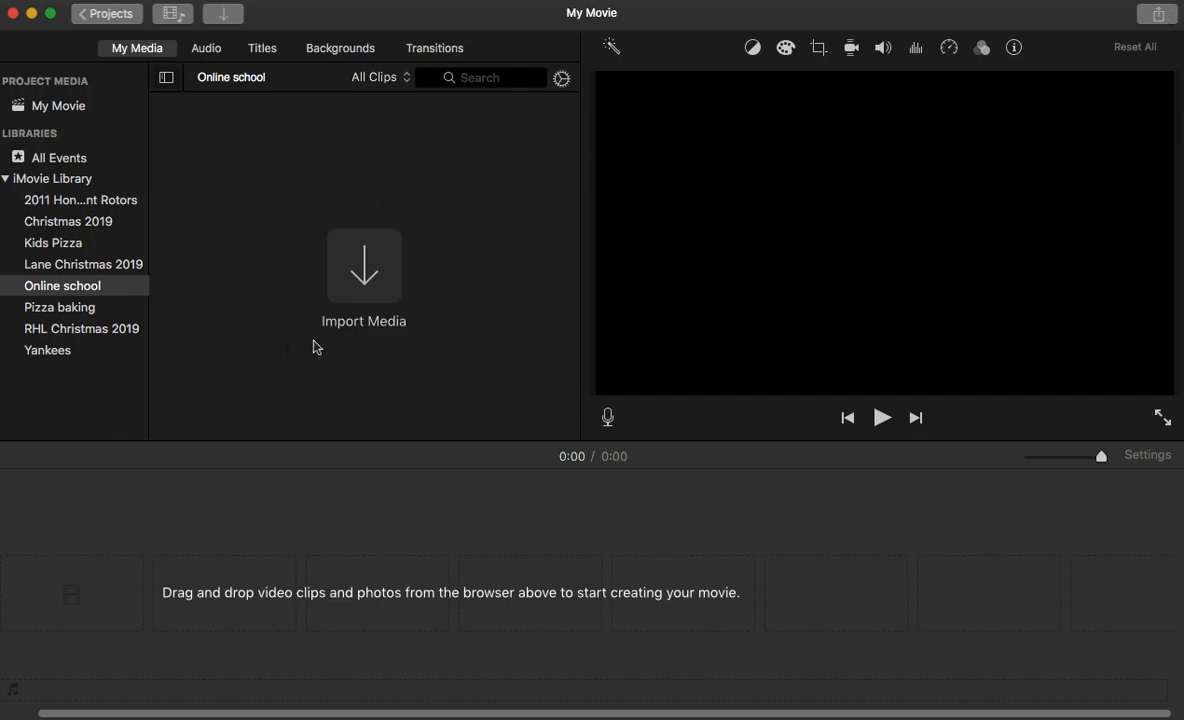
click(389, 277)
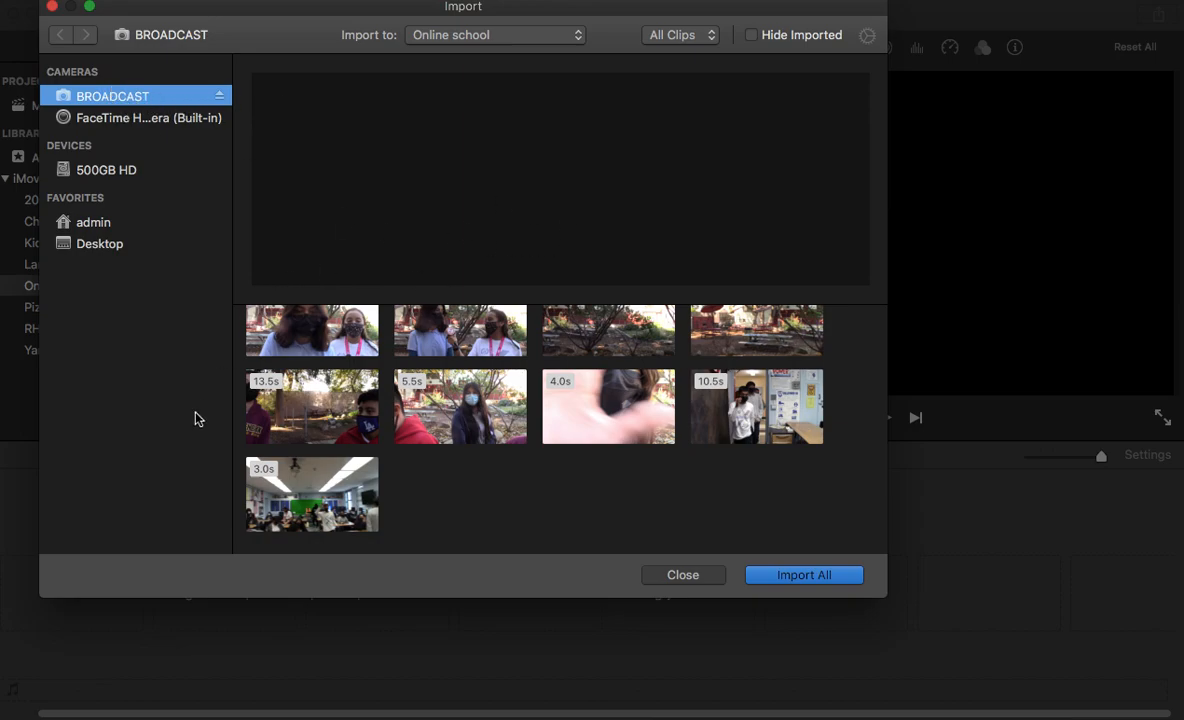
click(89, 250)
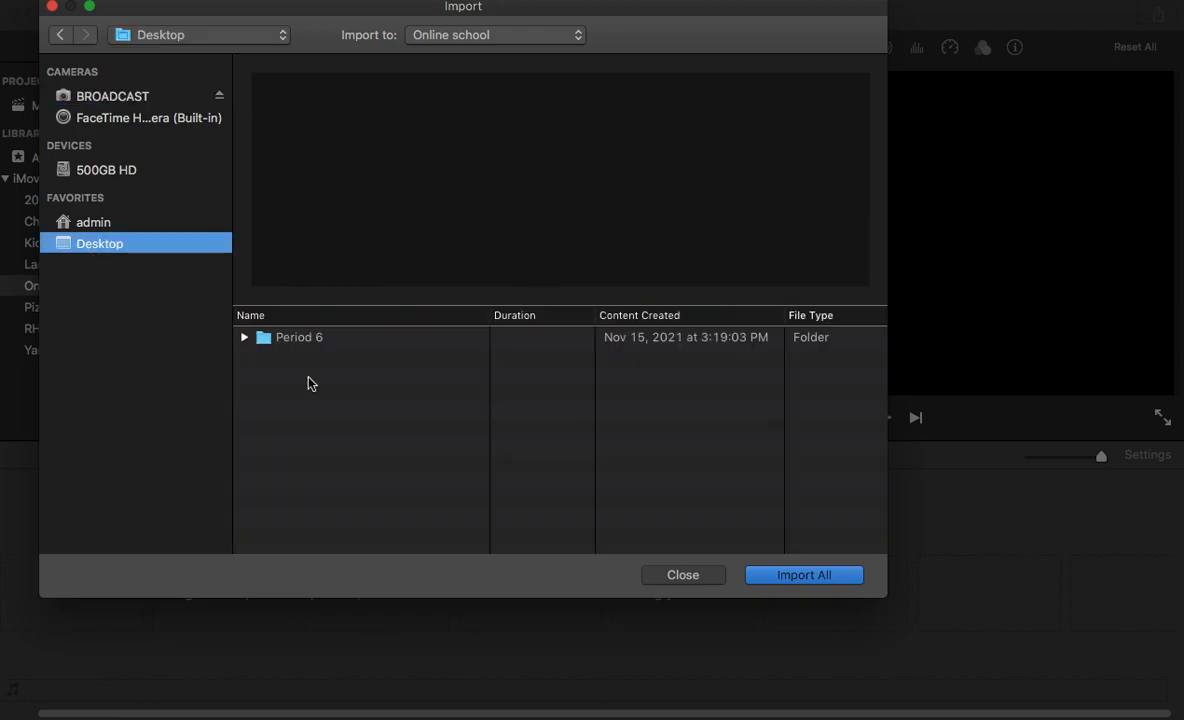
click(244, 338)
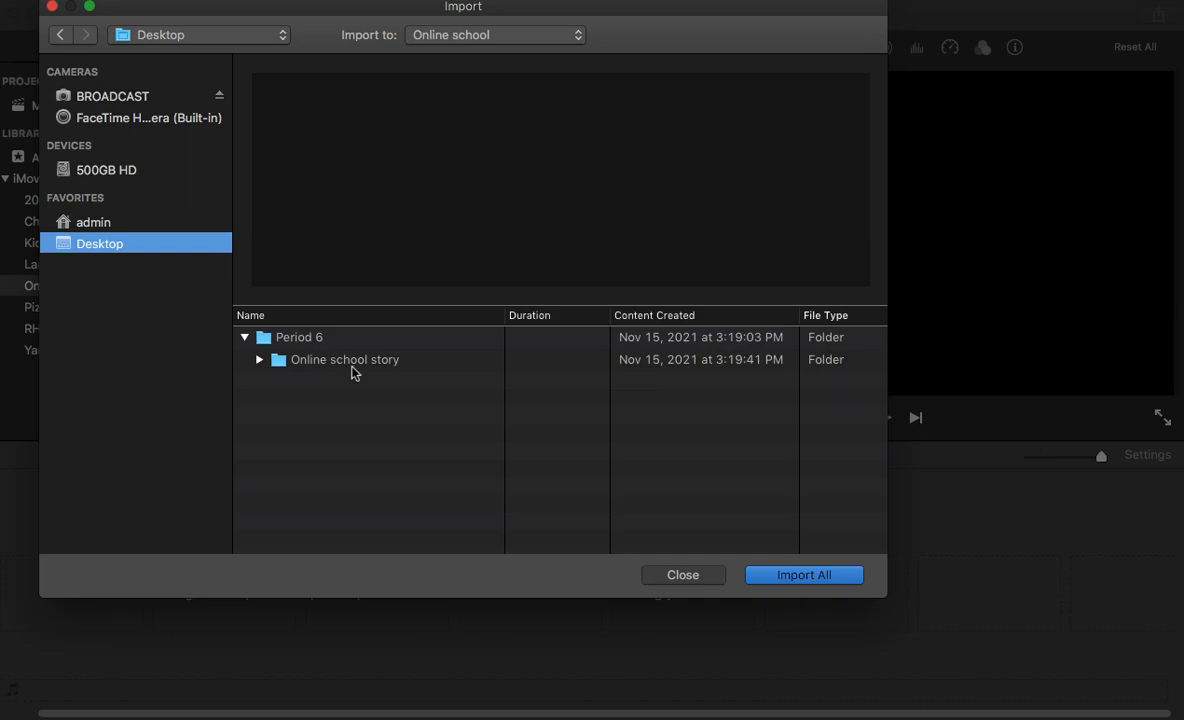
click(260, 360)
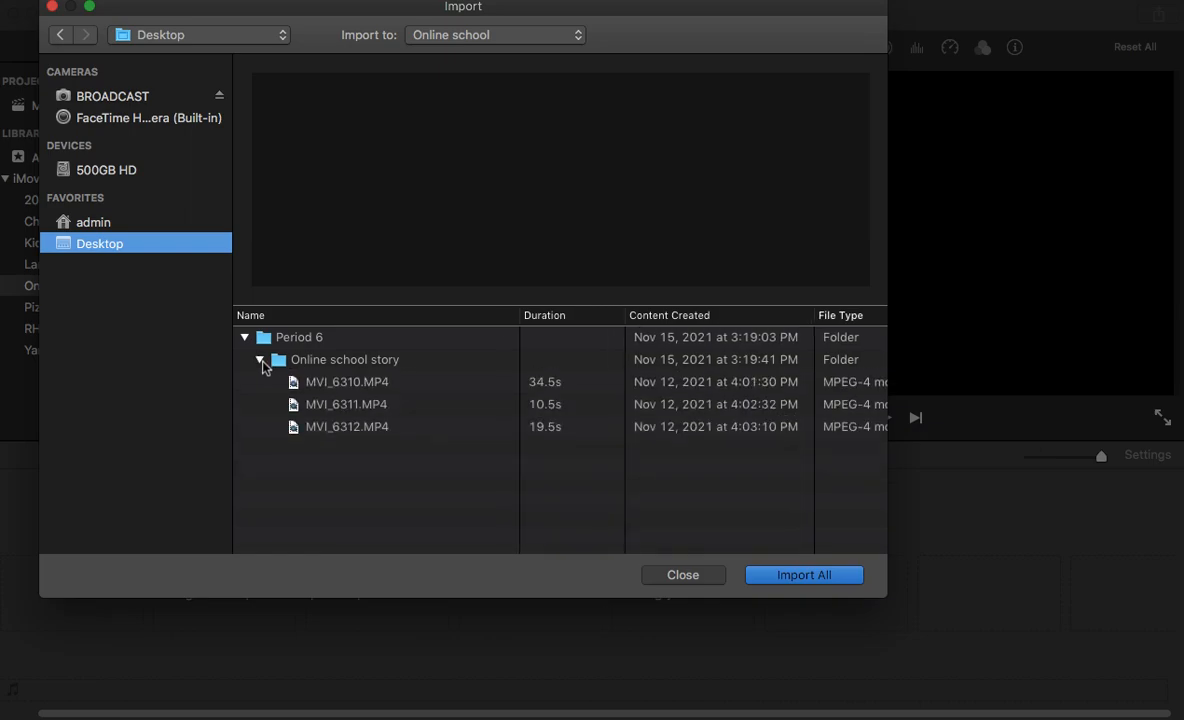
Preview the clips MVI_6310.MP4, MVI_6311.MP4 and MVI_6312.MP4 one by one in the import window.
click(350, 384)
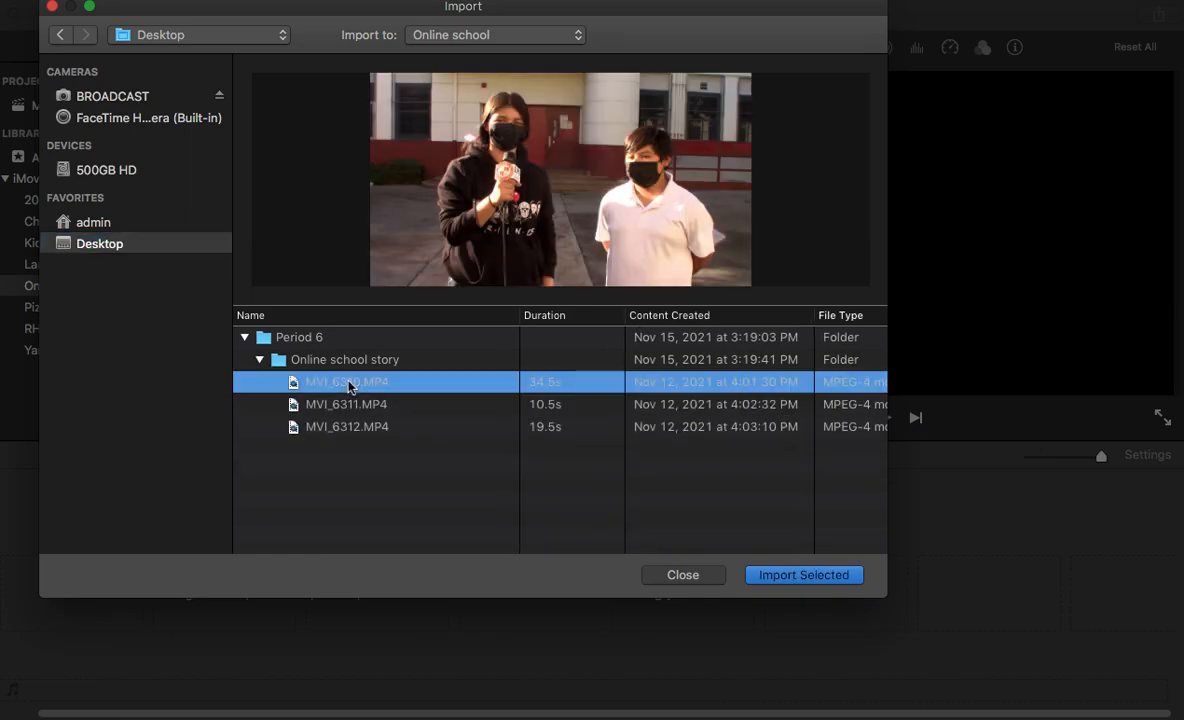
key(Down)
key(Down)
key(Up)
key(Up)
key(Down)
key(Down)
key(Up)
key(Up)
key(Down)
key(Down)
key(Up)
key(Up)
key(Up)
key(Down)
key(Down)
key(Down)
key(Up)
key(Up)
key(Down)
key(Down)
key(Up)
key(Up)
key(Down)
key(Down)
key(Up)
key(Up)
Select the whole range of clips from MVI_6310.MP4 to MVI_6312.MP4.
click(416, 426)
click(404, 384)
click(411, 428)
click(409, 383)
shift+click(411, 428)
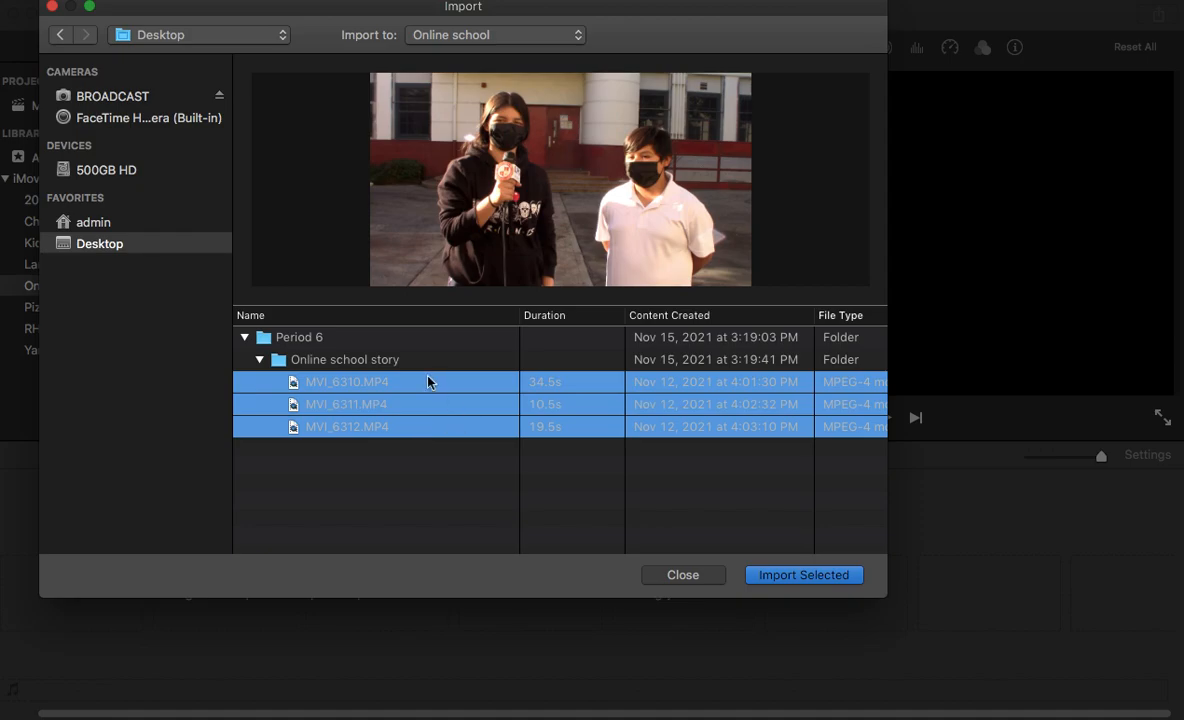
Select only MVI_6310.MP4 and MVI_6312.MP4 and import them into the Online school event.
click(429, 381)
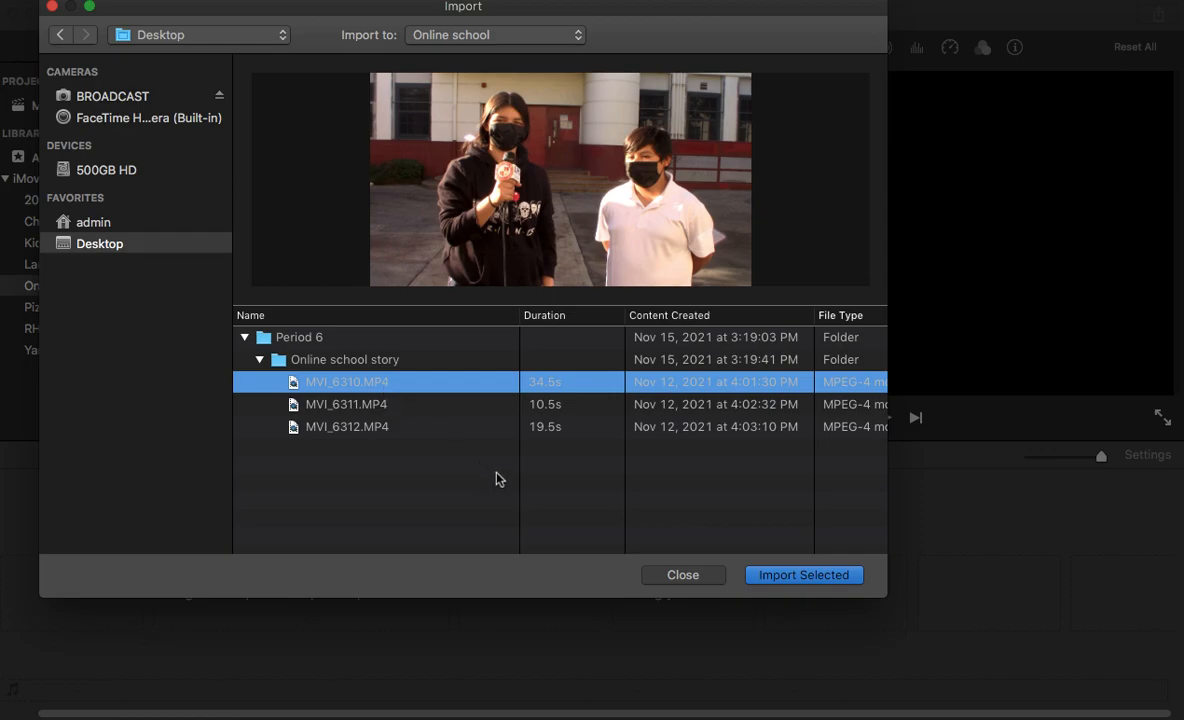
super+click(410, 434)
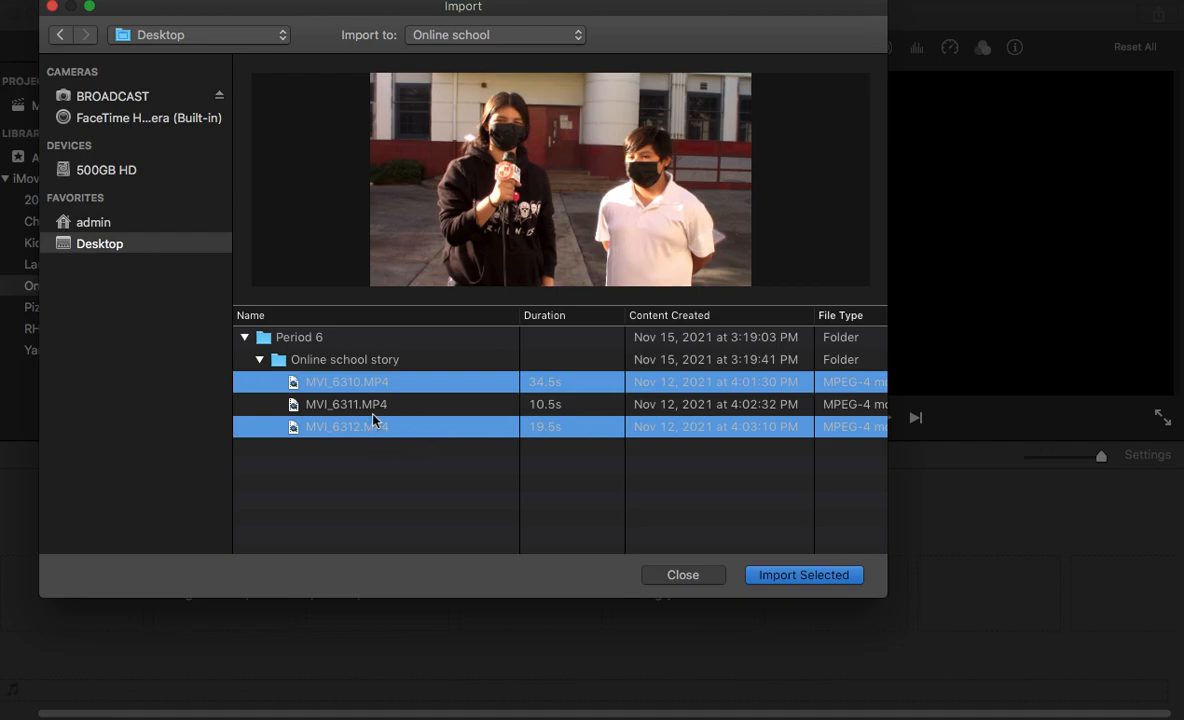
click(779, 580)
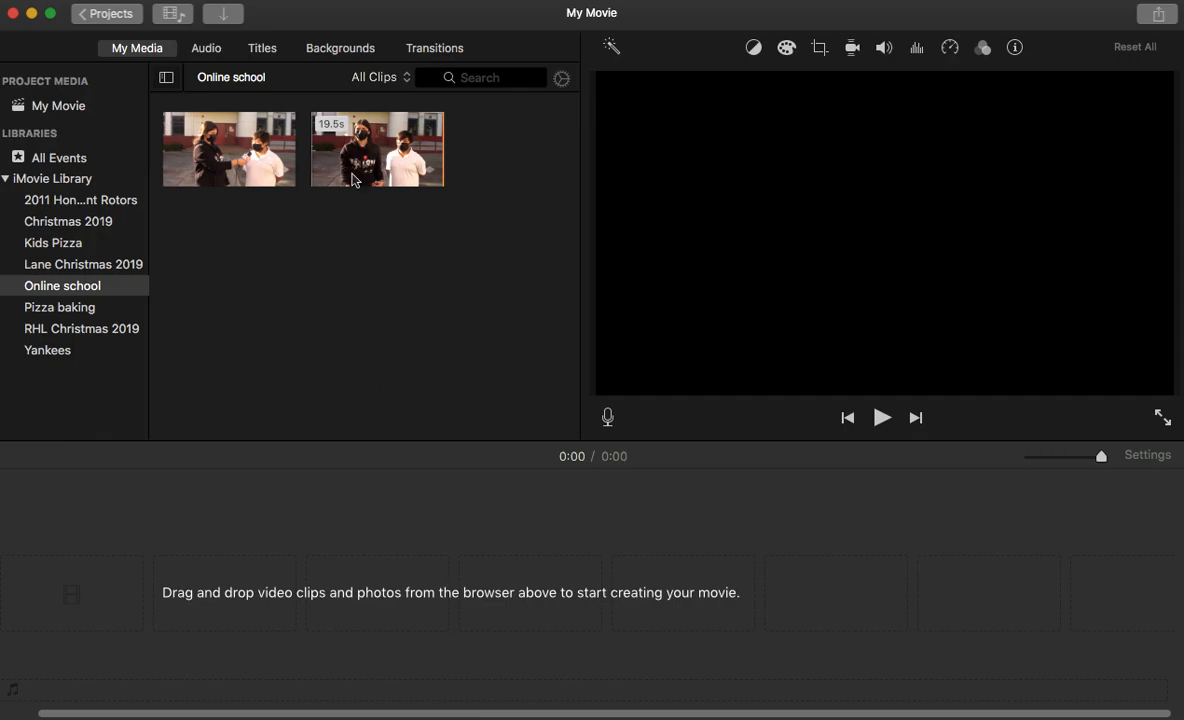
Open the media import window again and close it without importing anything.
click(222, 16)
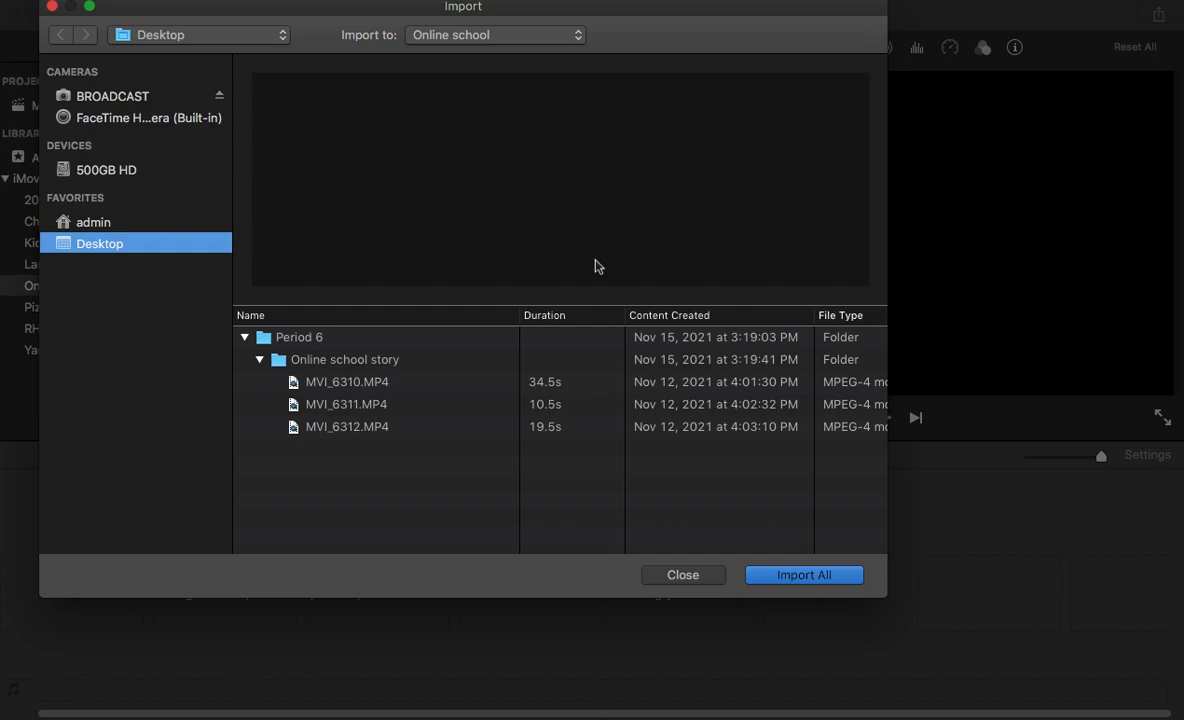
click(673, 578)
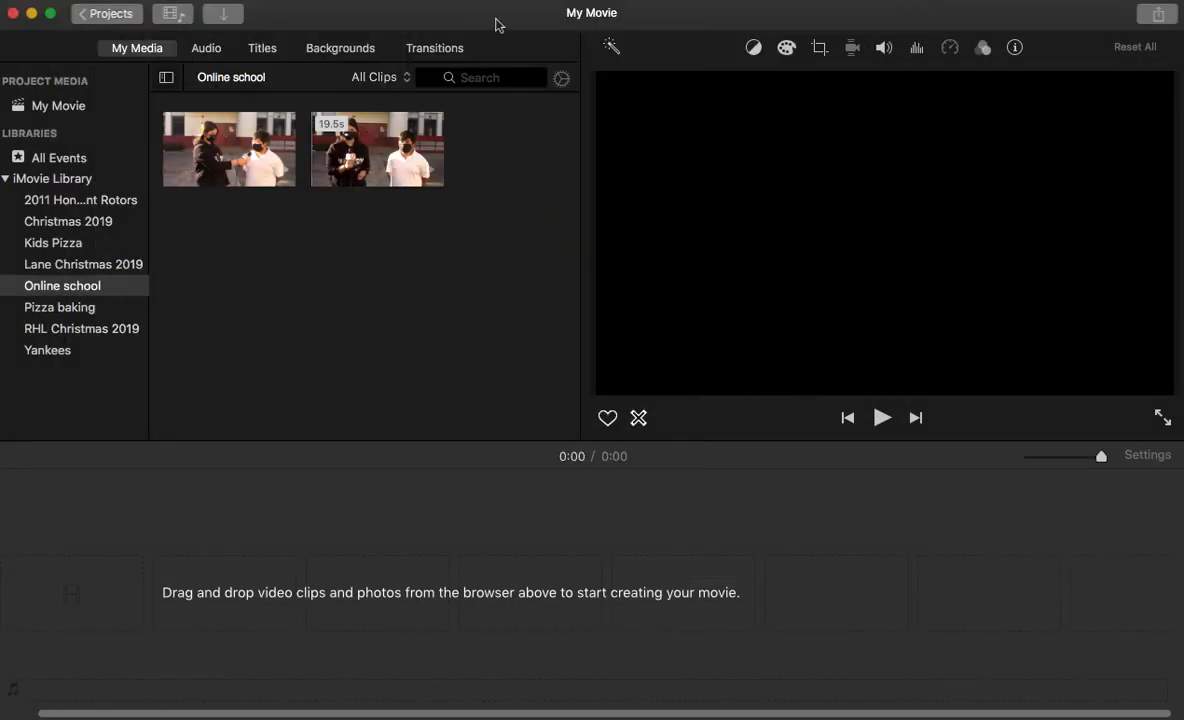
Move the iMovie window aside to uncover the desktop icons, and close the Online school story folder window behind it.
drag(1089, 16, 1036, 36)
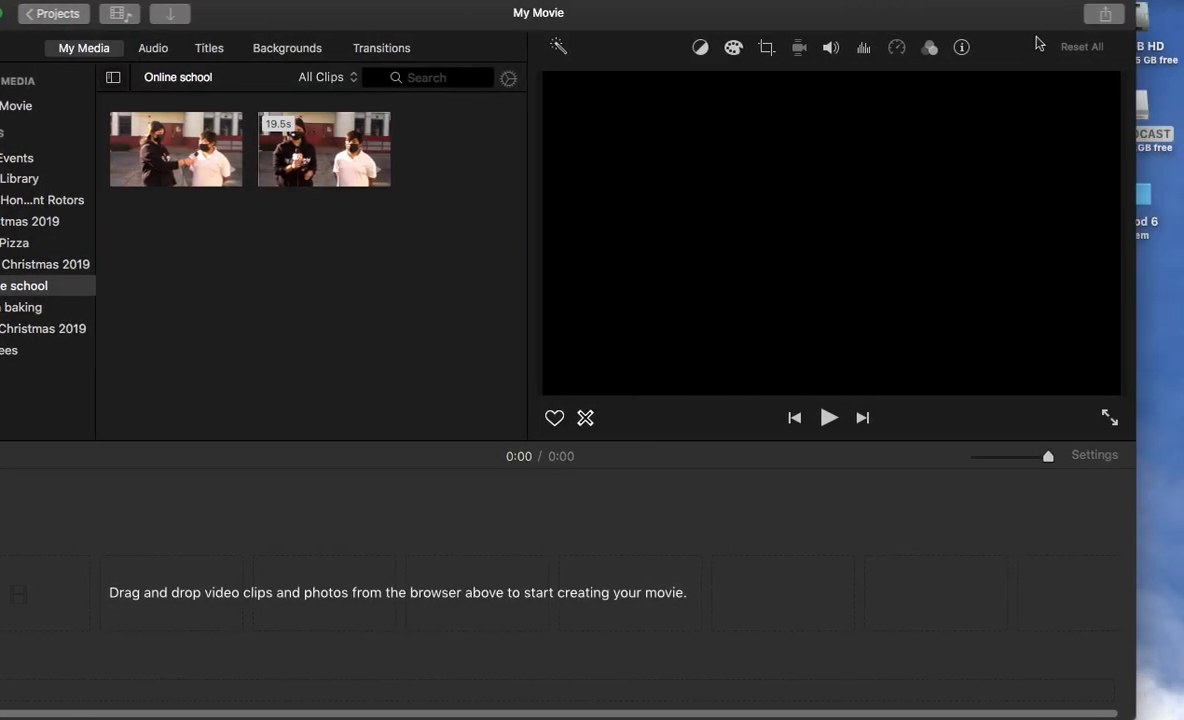
drag(1134, 6, 940, 216)
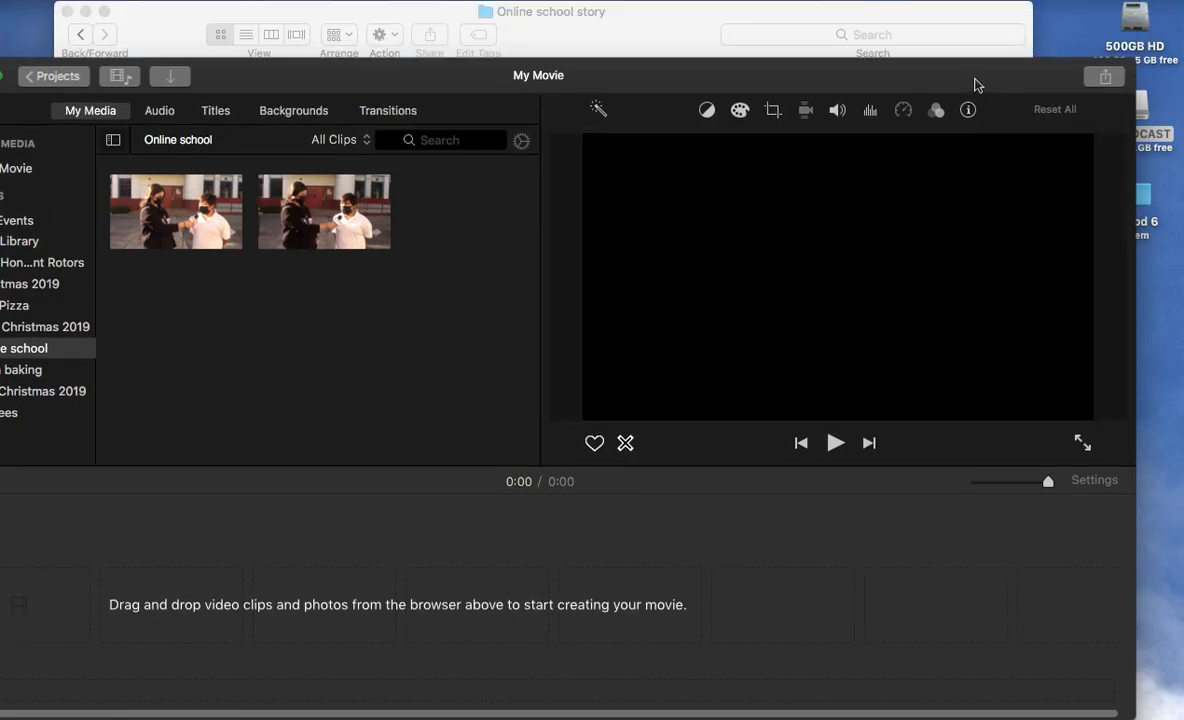
drag(976, 85, 947, 86)
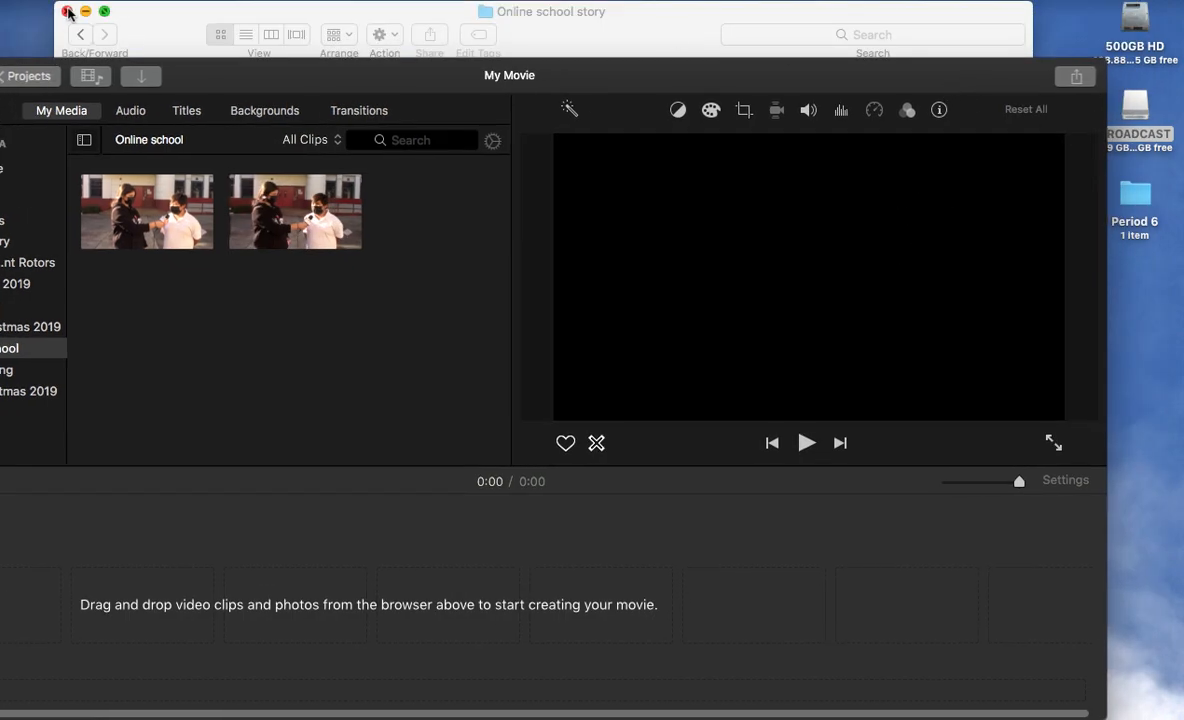
click(67, 11)
drag(1010, 79, 805, 18)
Open the Online school story folder inside the desktop's Period 6 folder and look through its clips.
click(1128, 199)
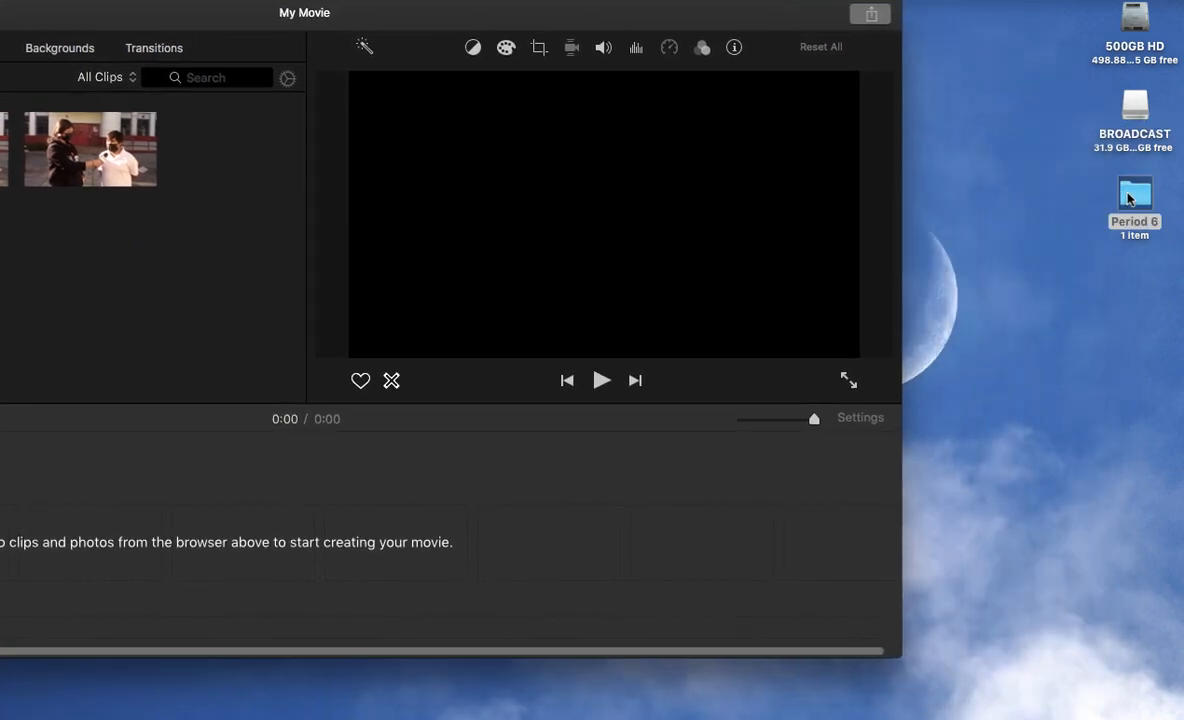
double_click(1128, 199)
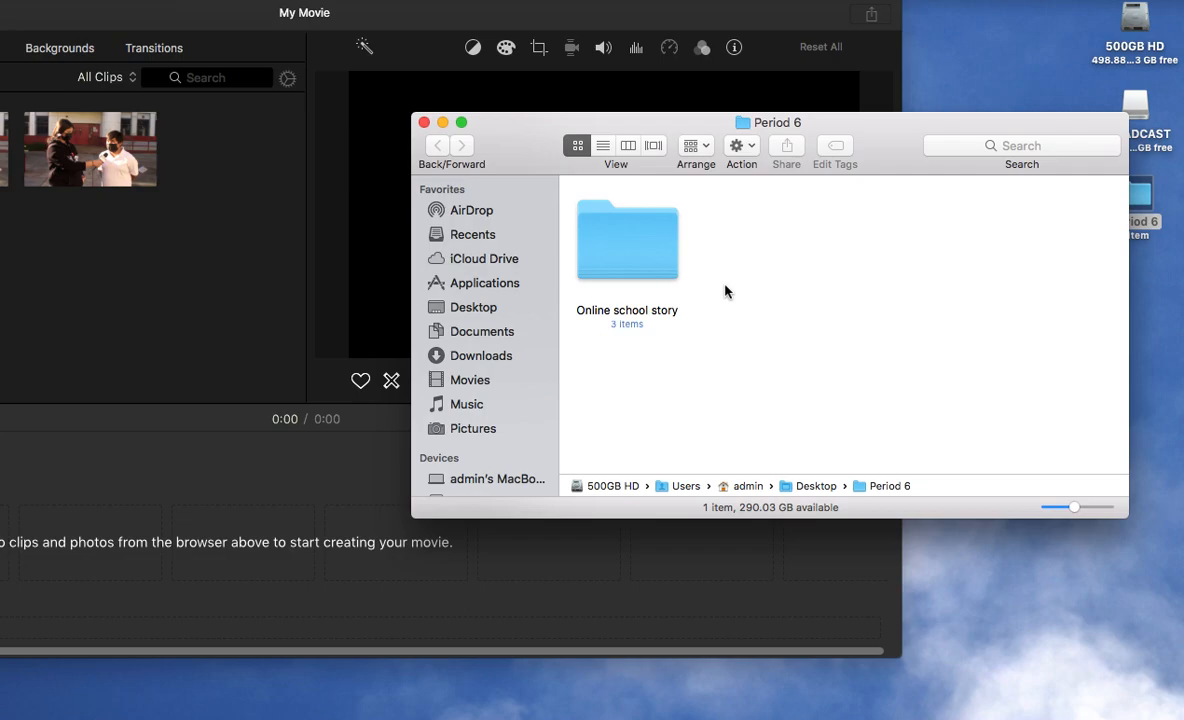
double_click(641, 251)
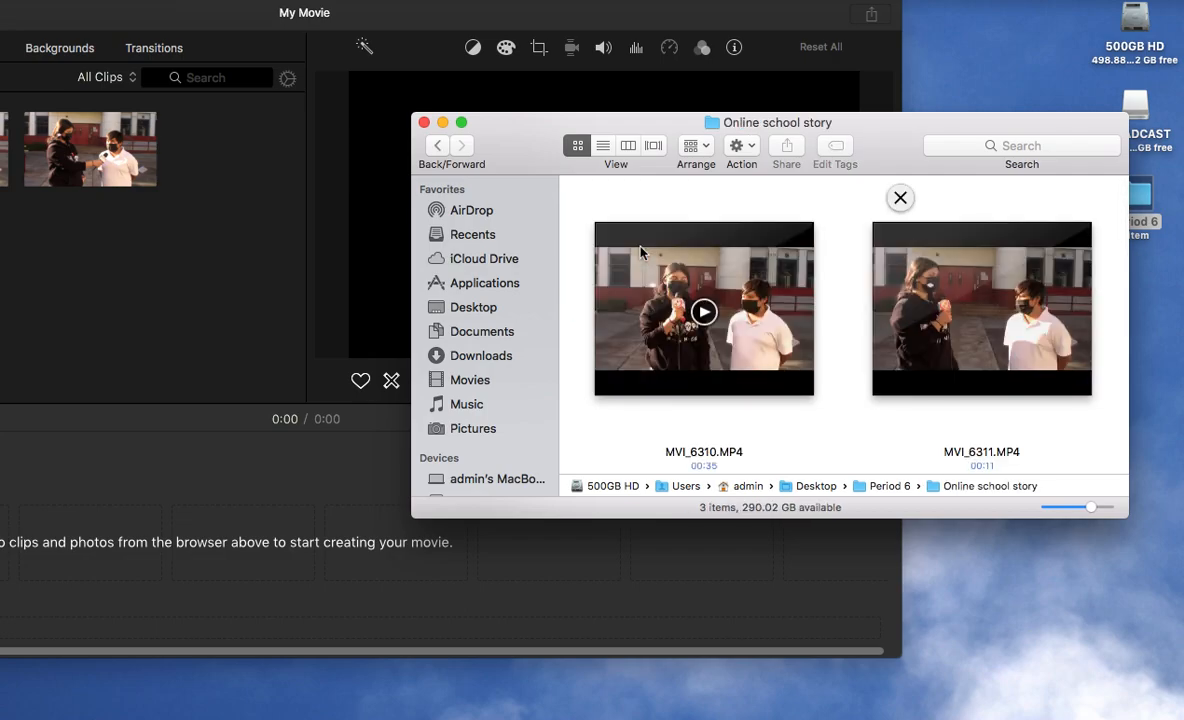
scroll(811, 407, down, 3)
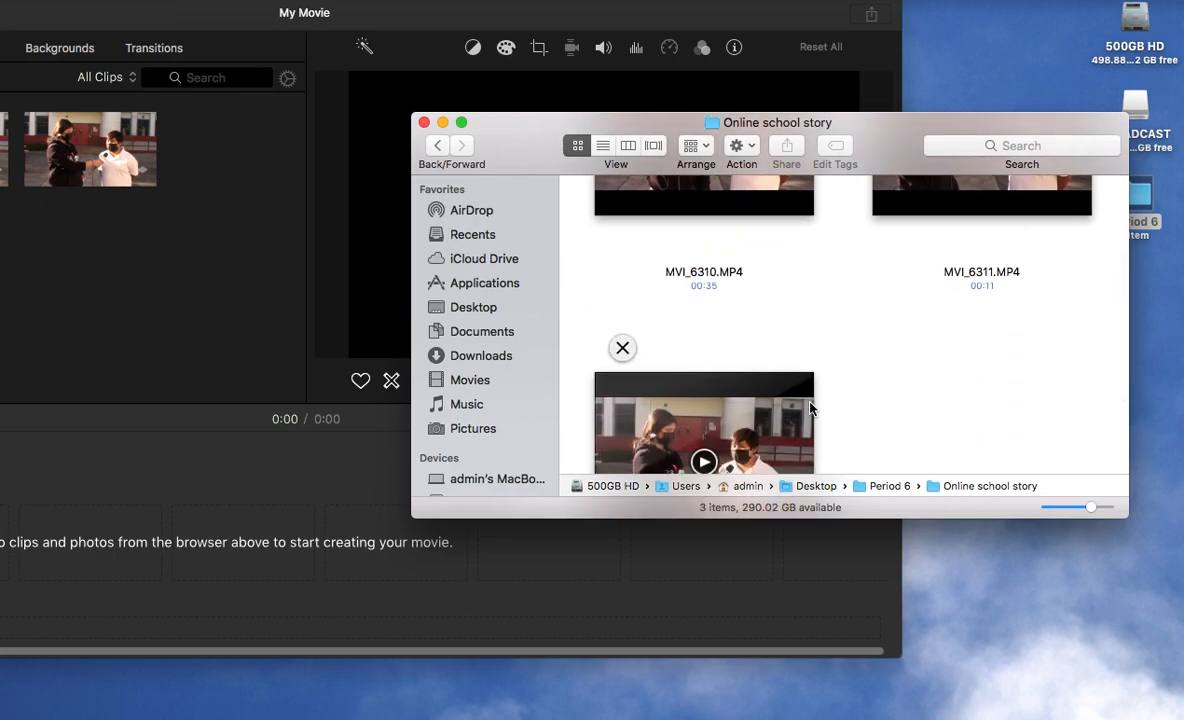
scroll(756, 328, up, 2)
scroll(756, 328, down, 5)
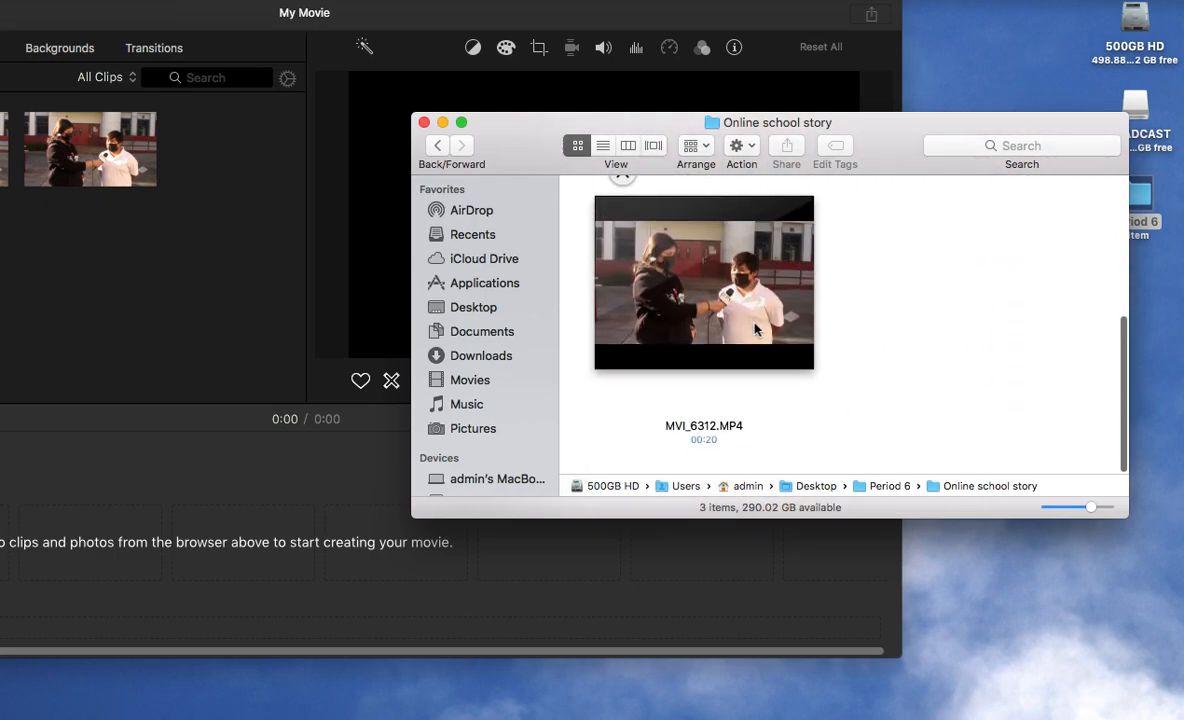
scroll(756, 328, up, 5)
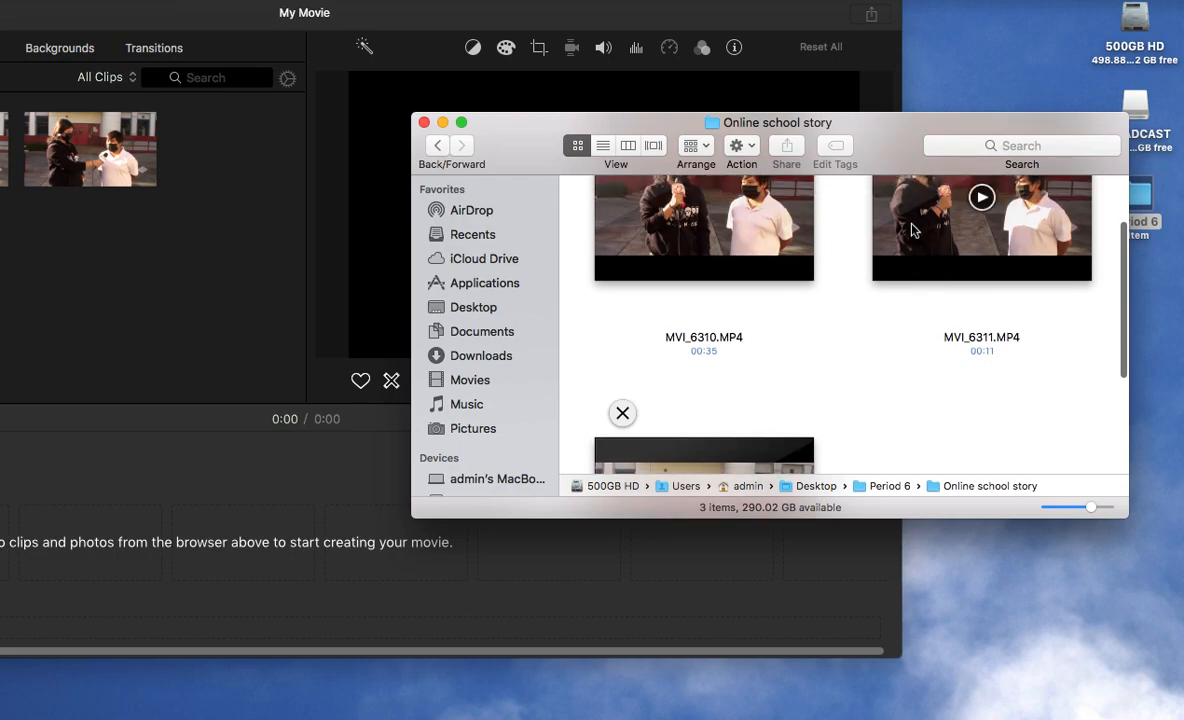
Move the folder window clear of the iMovie browser and add MVI_6311.MP4 from it to the Online school event.
click(912, 231)
drag(898, 145, 958, 232)
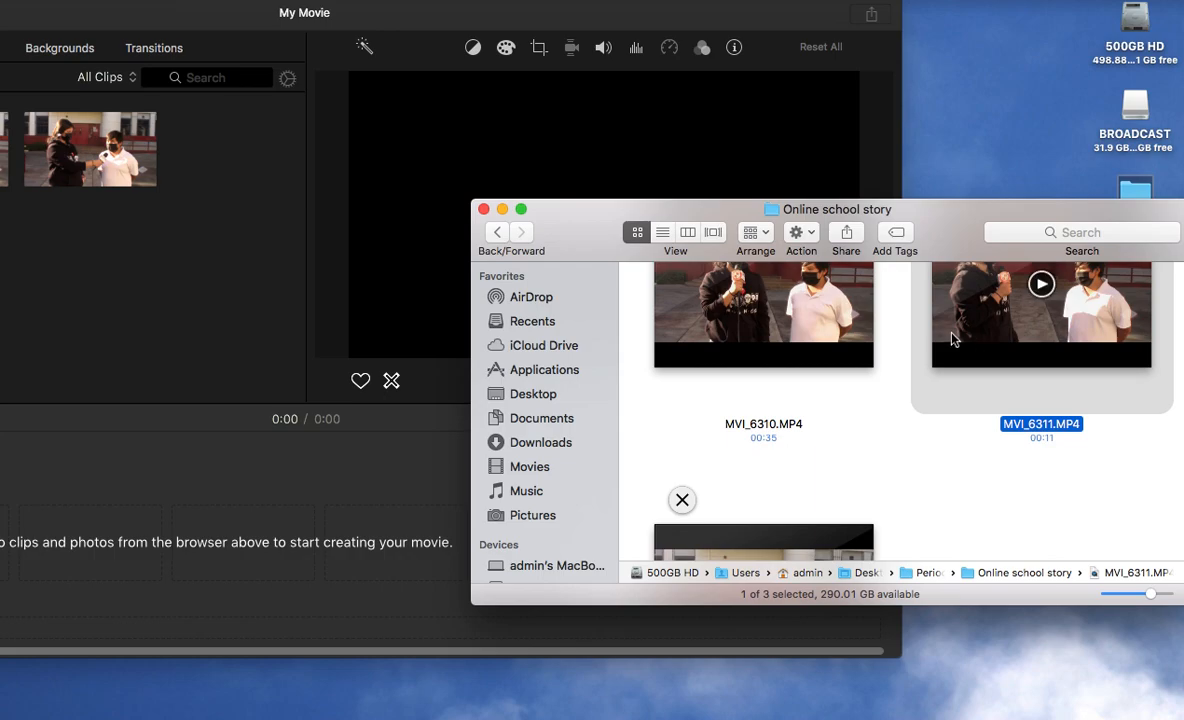
scroll(953, 340, up, 2)
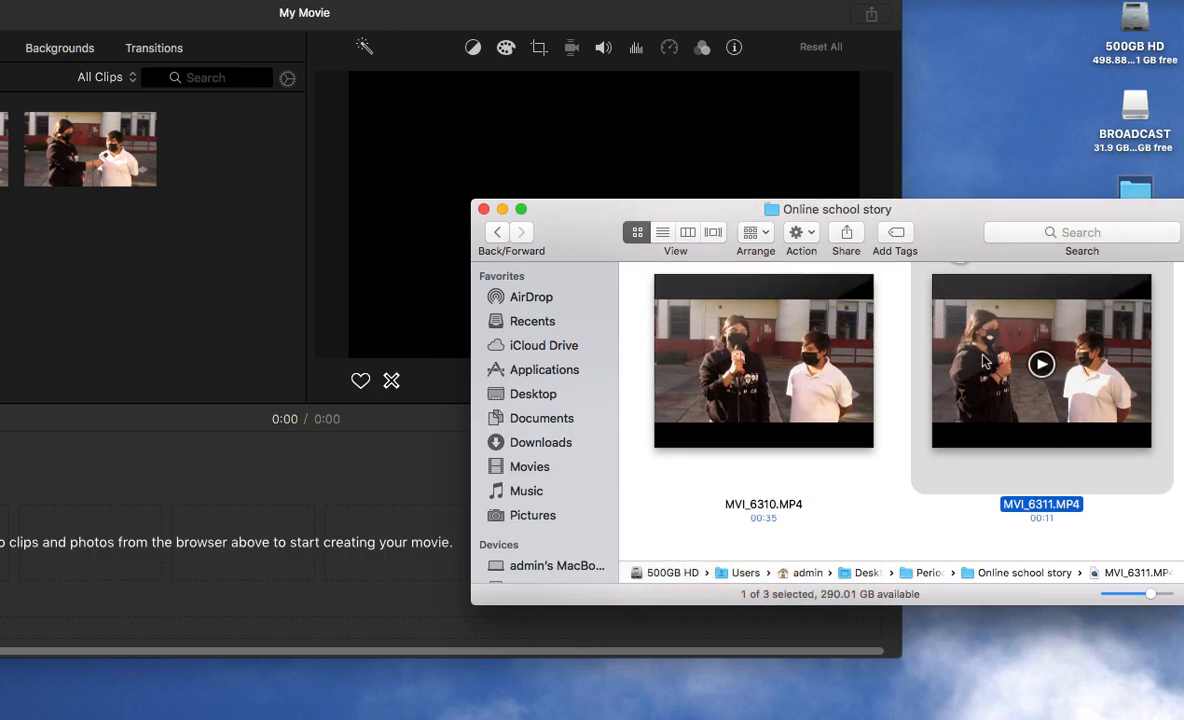
drag(984, 362, 135, 276)
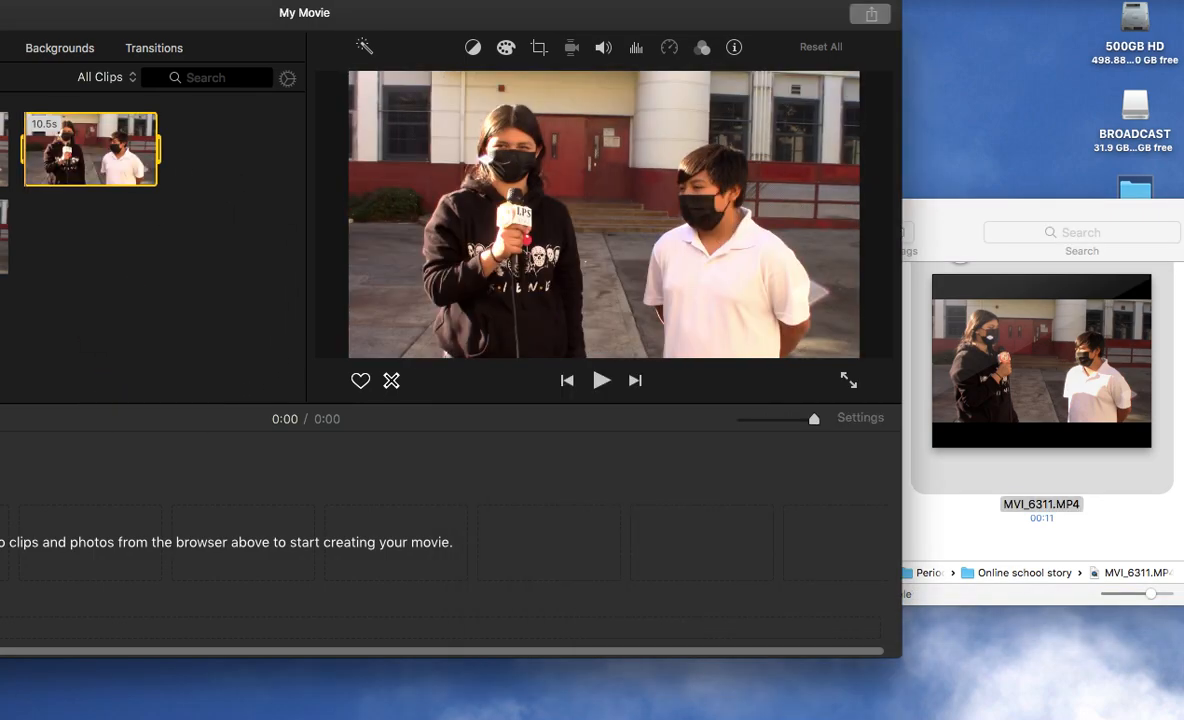
Move the iMovie window back fully into view and extend it to the full screen height.
drag(386, 13, 711, 14)
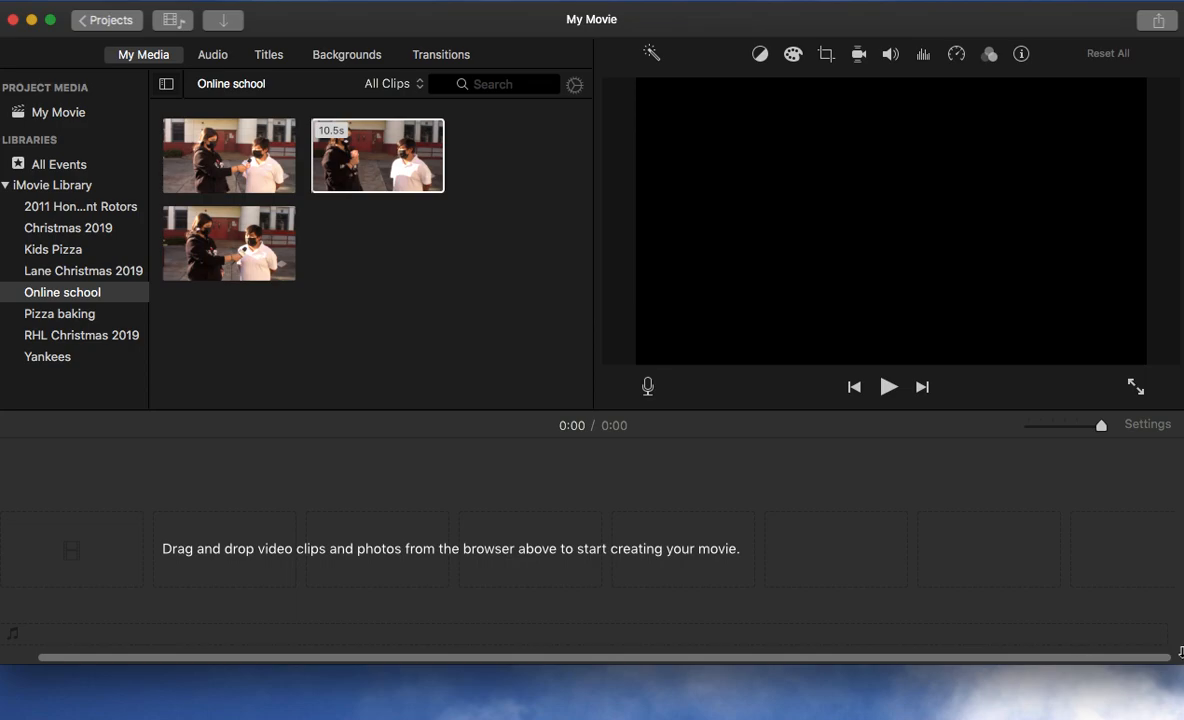
drag(1180, 655, 1180, 717)
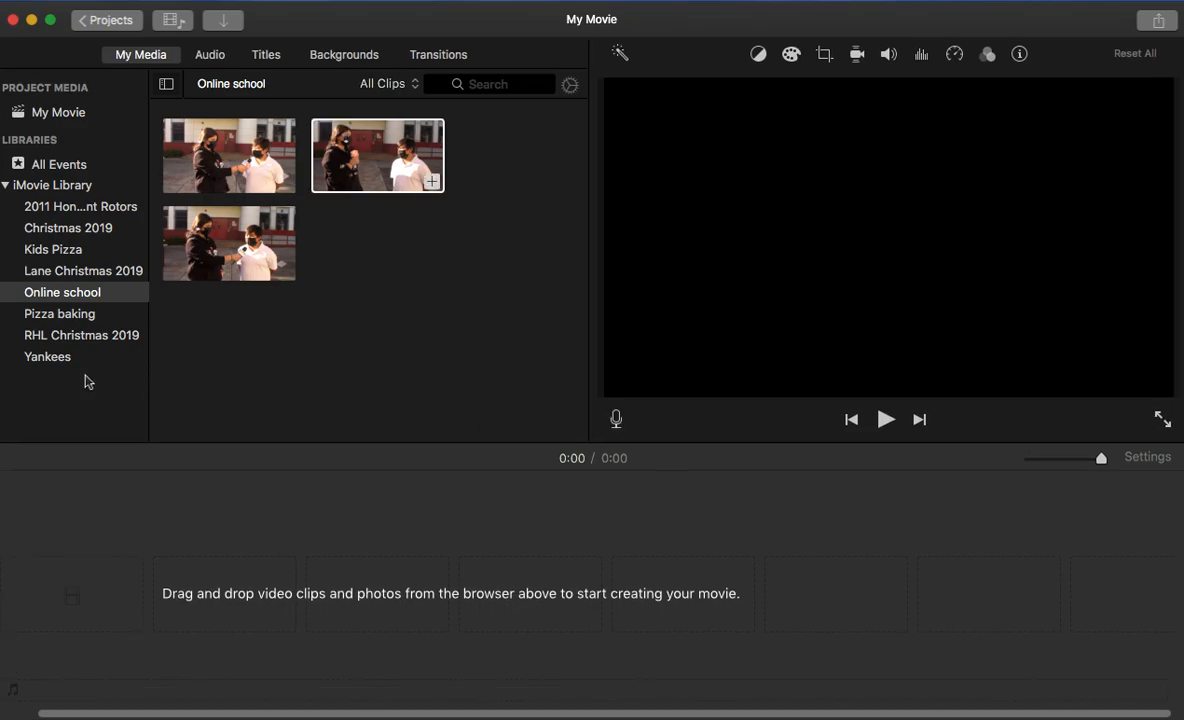